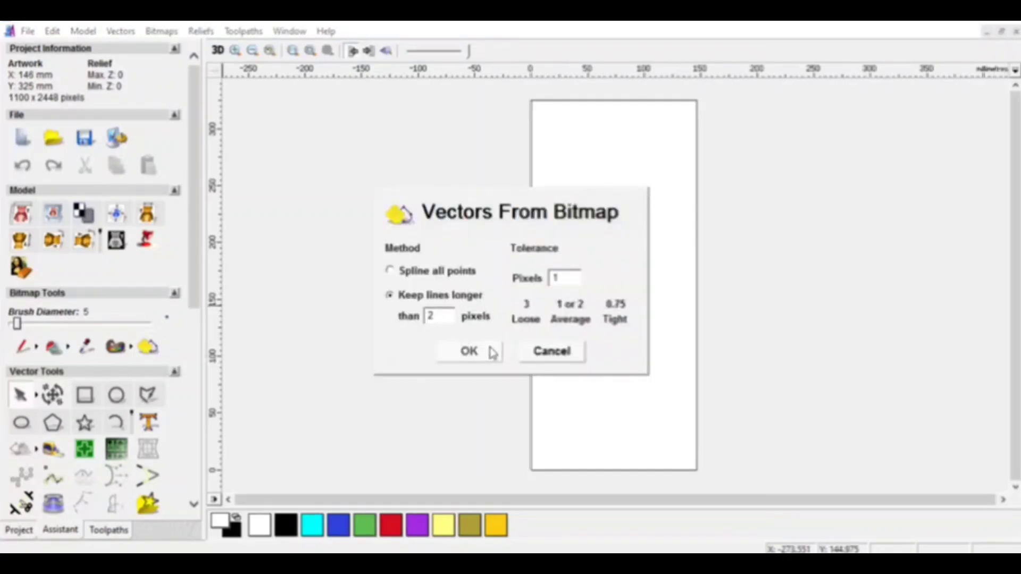
- Create a vector of the page outline from the bitmap and offset it 25 mm inwards with radiused corners
left_click(490, 351)
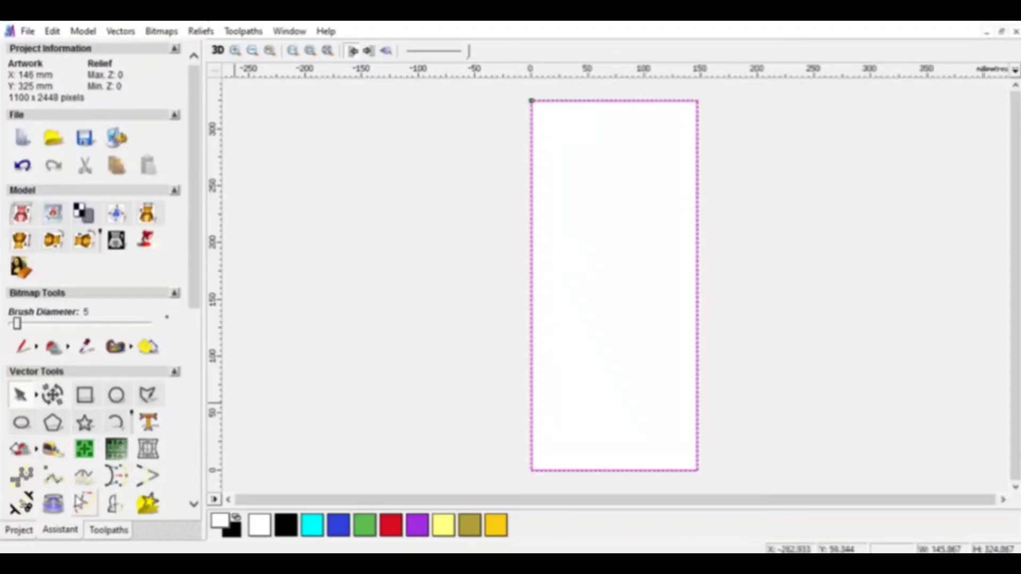
left_click(83, 503)
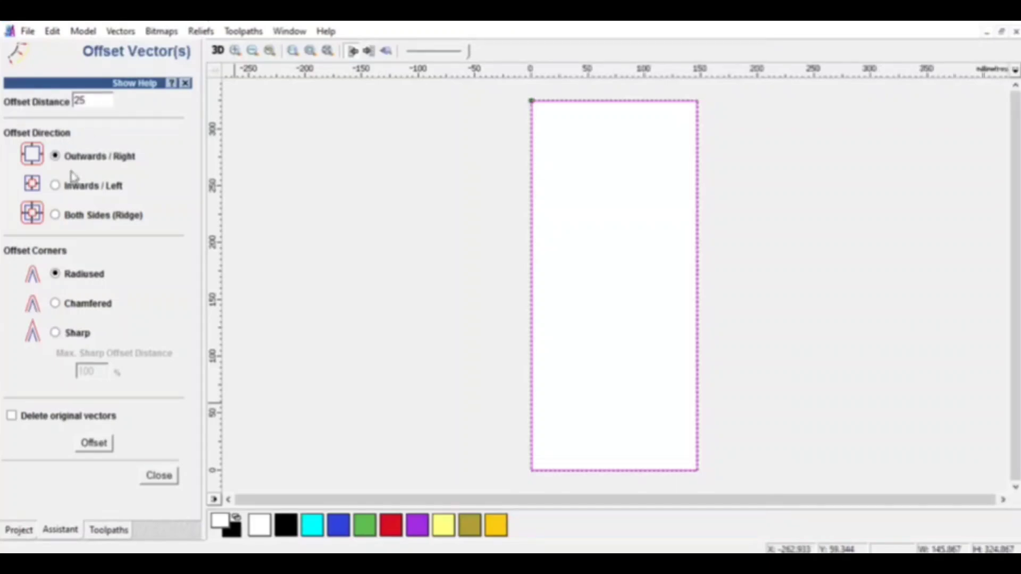
left_click(60, 186)
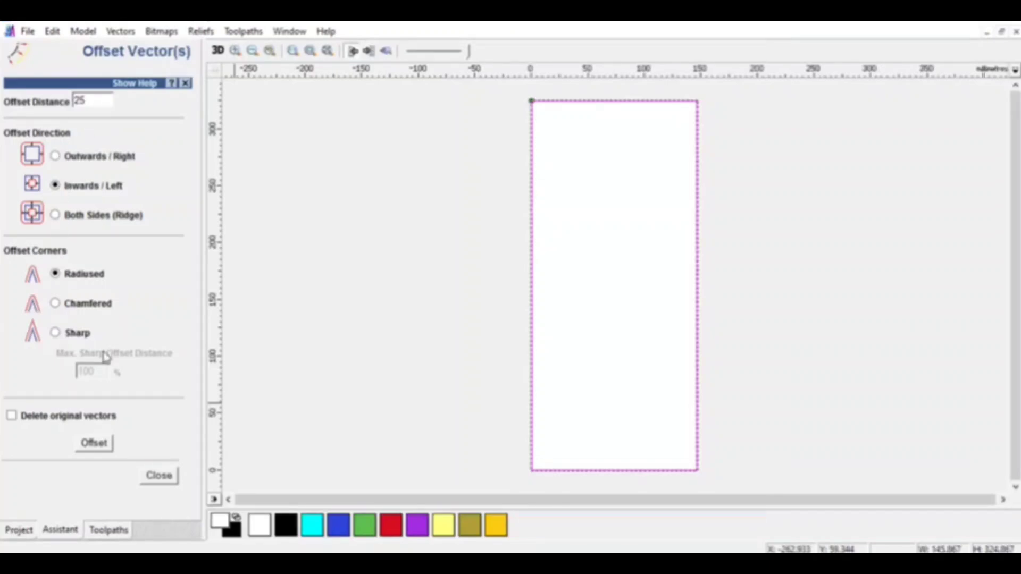
left_click(94, 443)
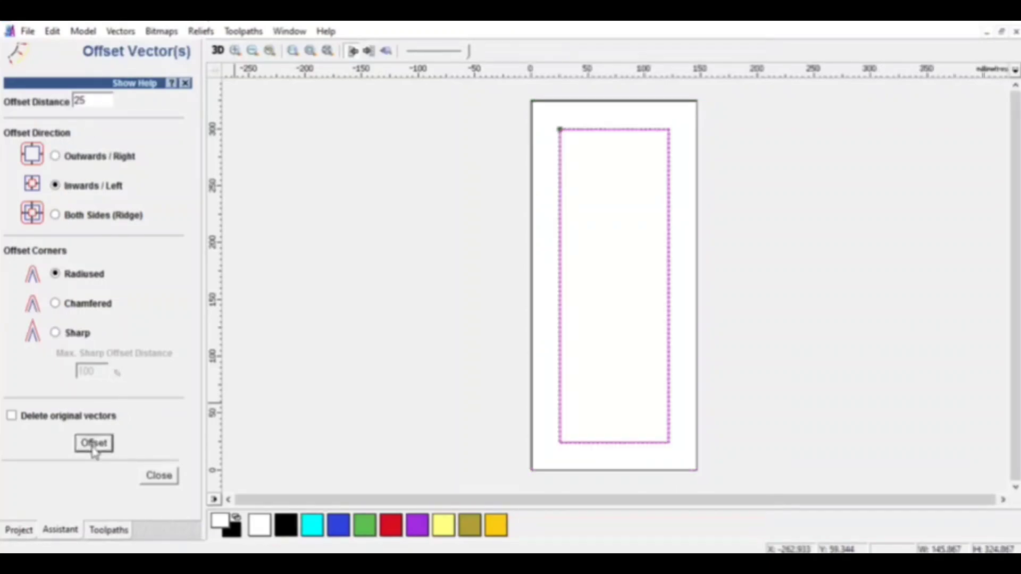
left_click(174, 477)
- Rotate the model to landscape and draw a vertical polyline about 274 mm long through the centre of both rectangles
left_click(49, 246)
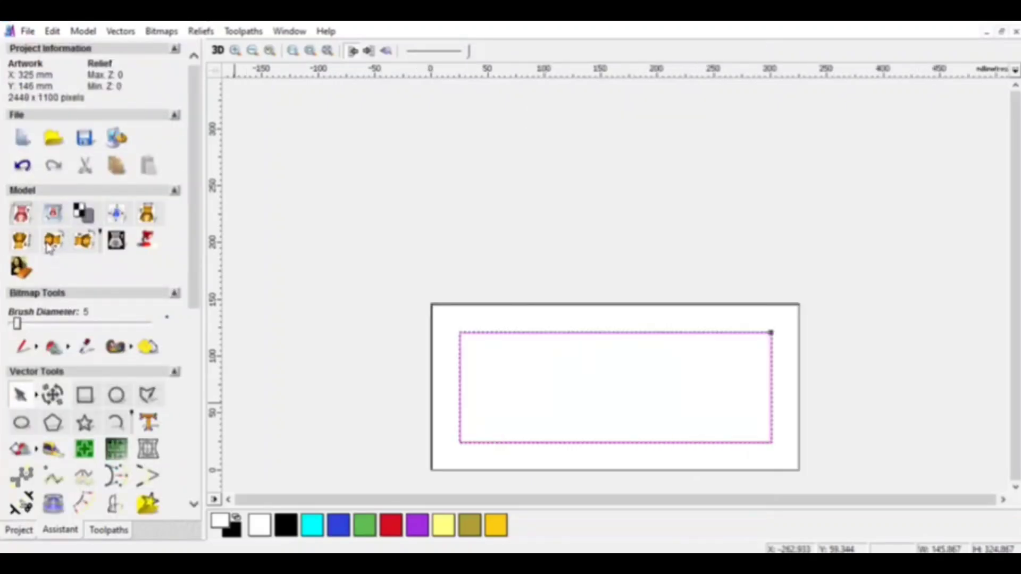
left_click(147, 395)
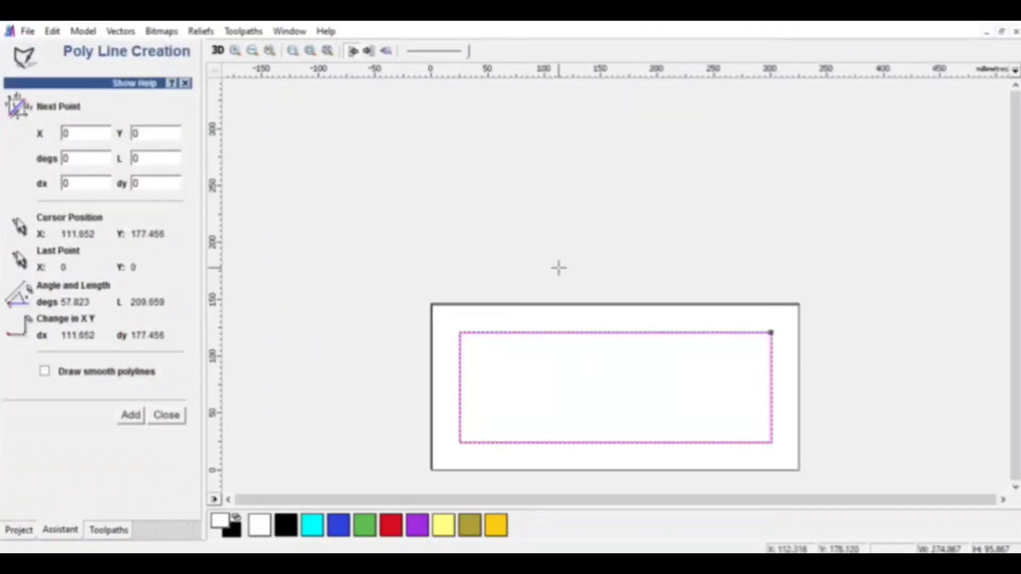
left_click(606, 251)
scroll(621, 364, "down", 2)
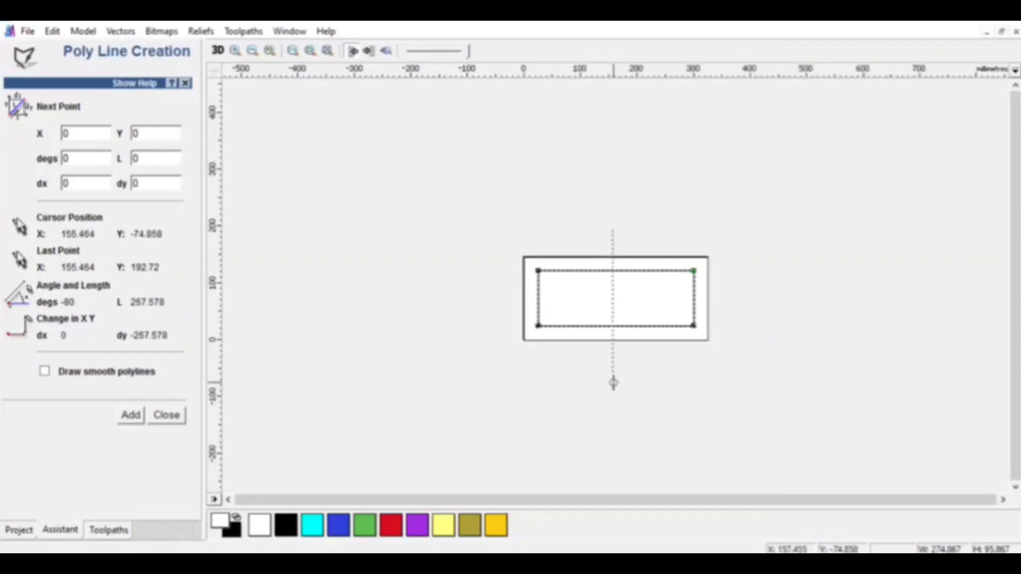
left_click(612, 386)
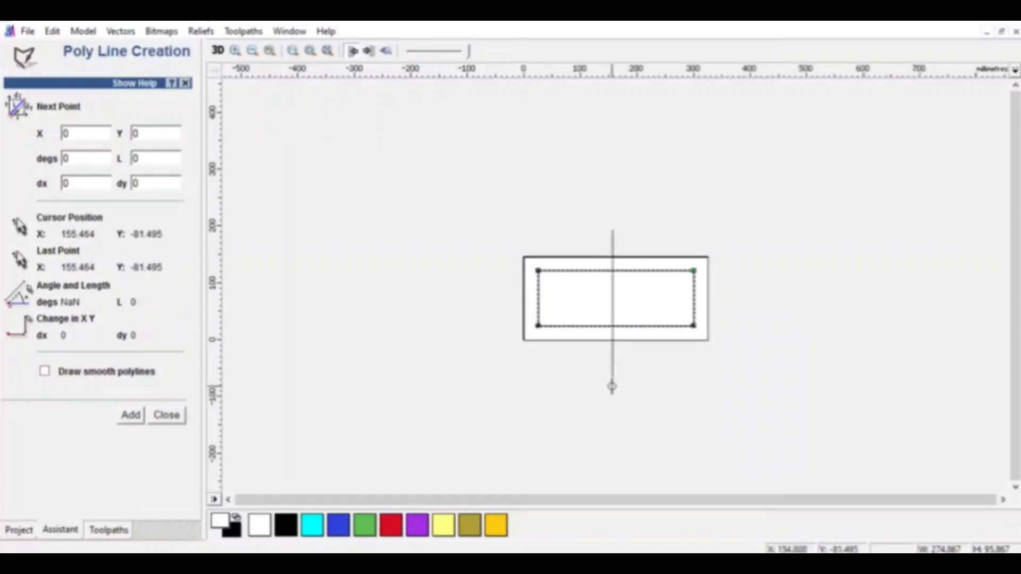
key("Escape")
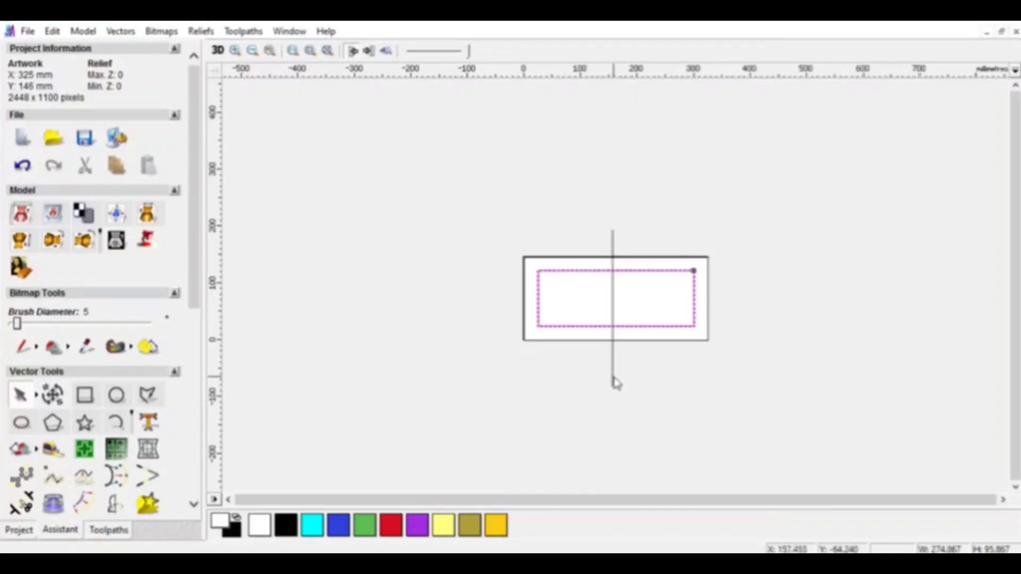
left_click(613, 377)
left_click_drag(613, 377, 613, 376)
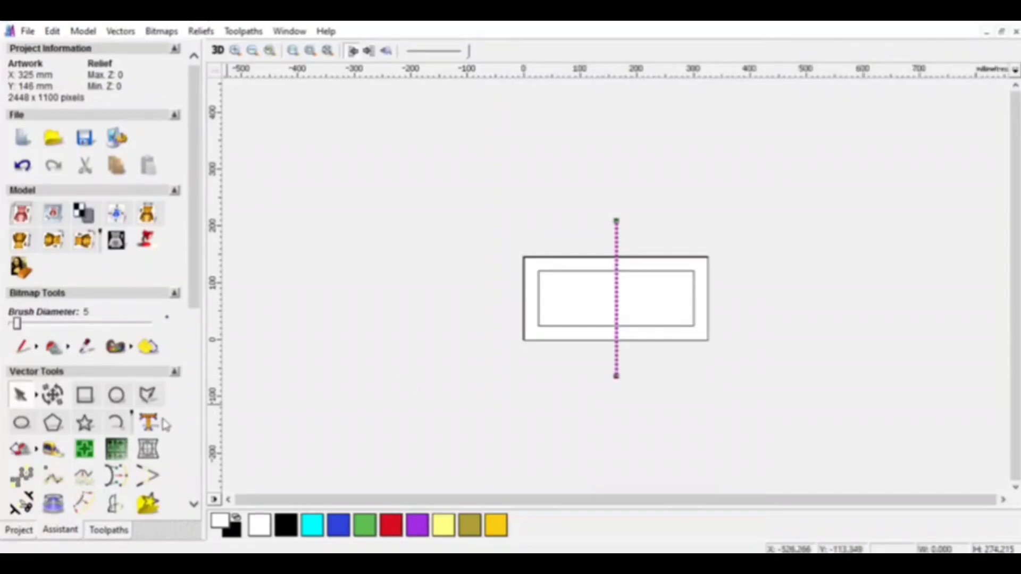
- Create an 87 mm square with no corner radius, centred at X 0, Y 0
left_click(85, 395)
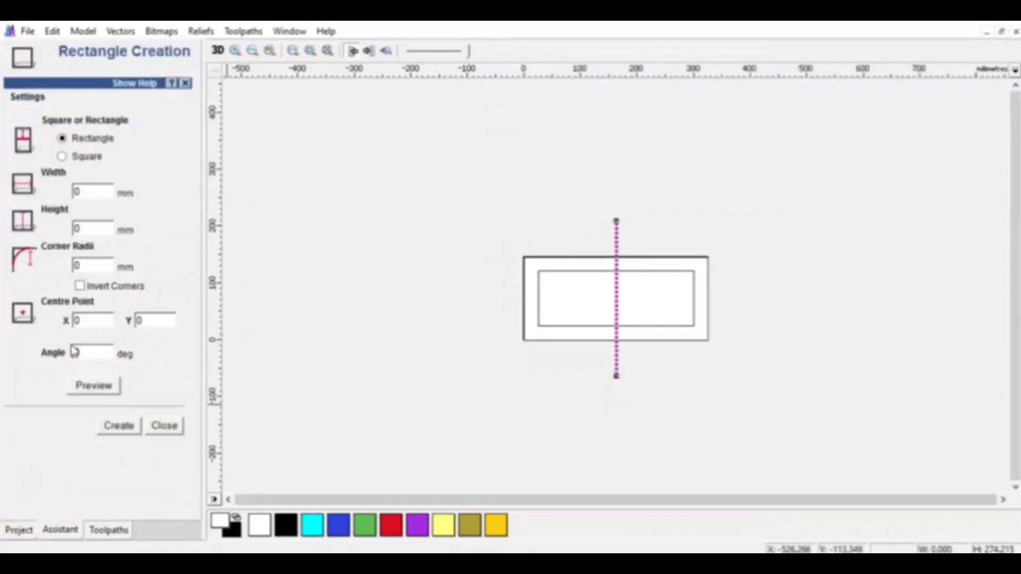
left_click(63, 157)
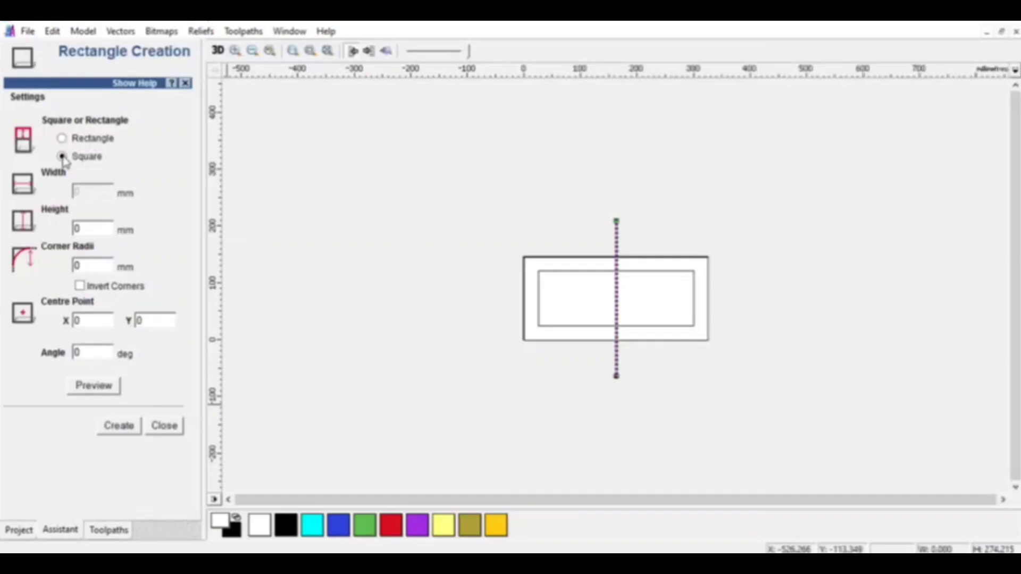
double_click(82, 228)
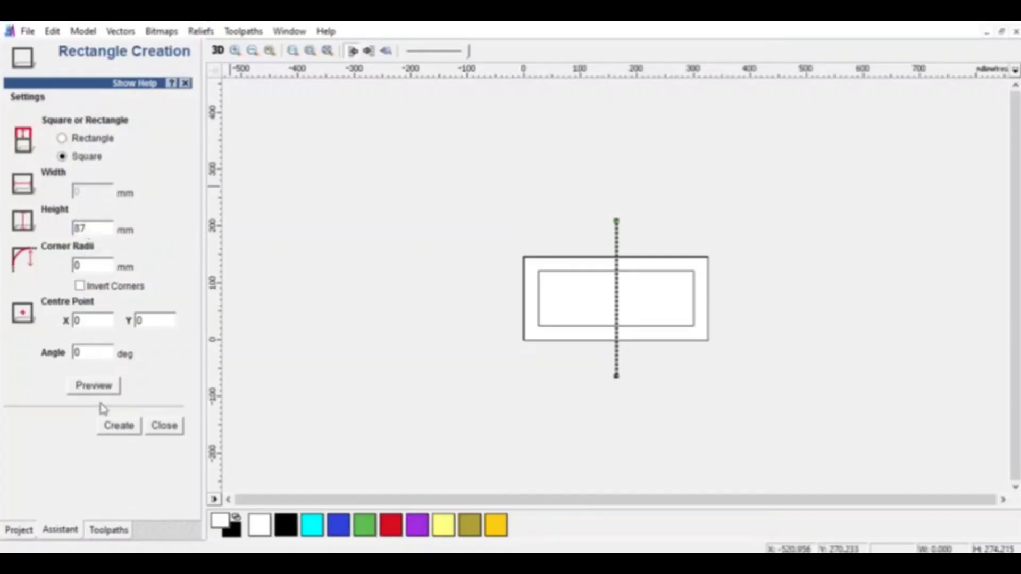
left_click(115, 432)
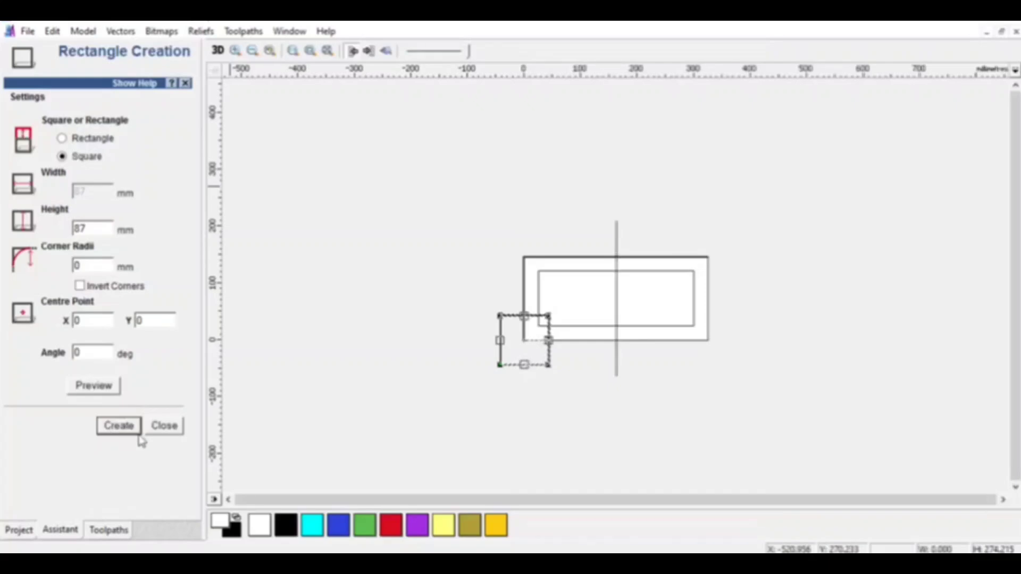
left_click(165, 427)
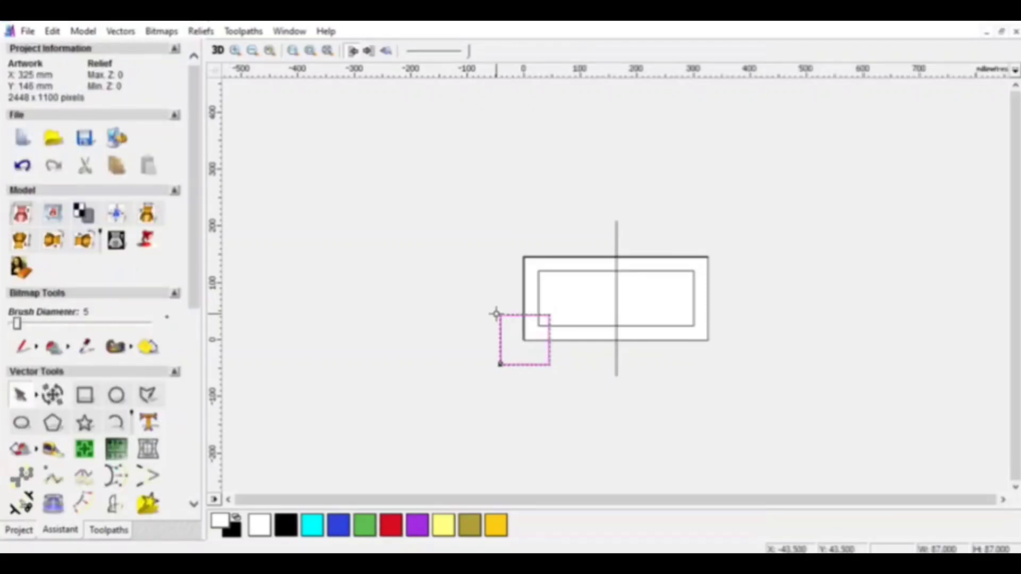
- Align the 87 mm square to the left and bottom edges of the outer rectangle
left_click(588, 300)
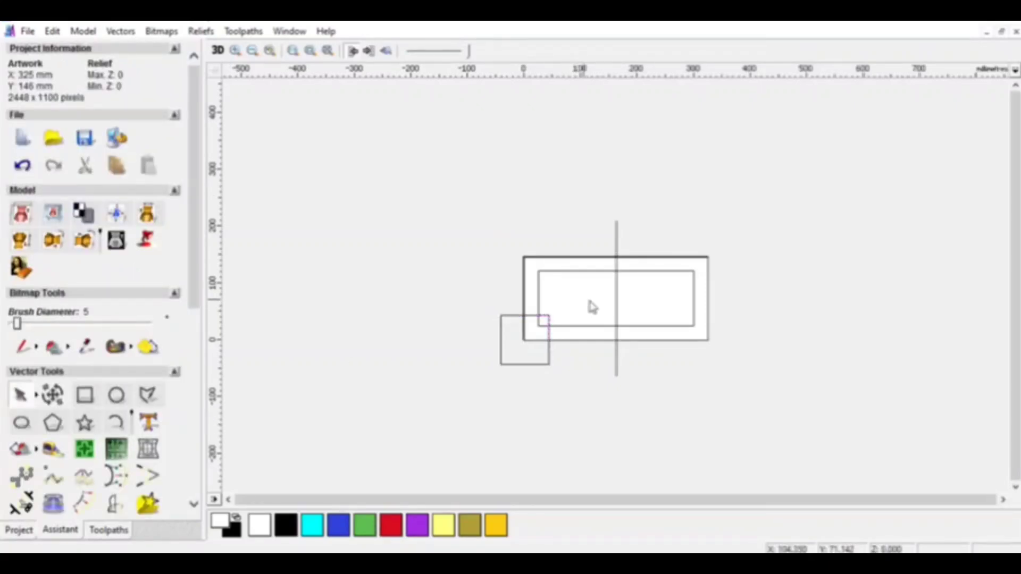
left_click(549, 365)
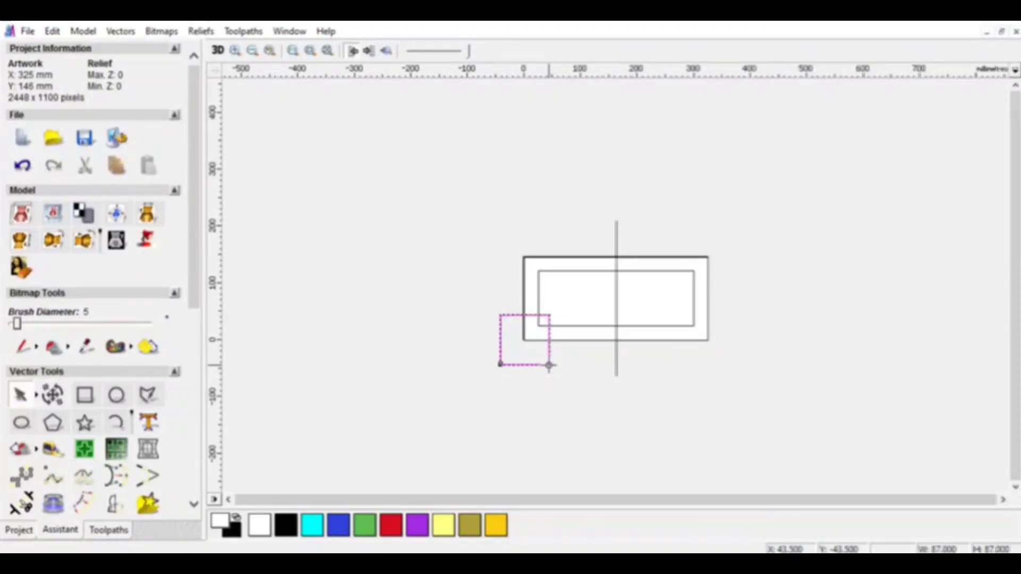
left_click(565, 341)
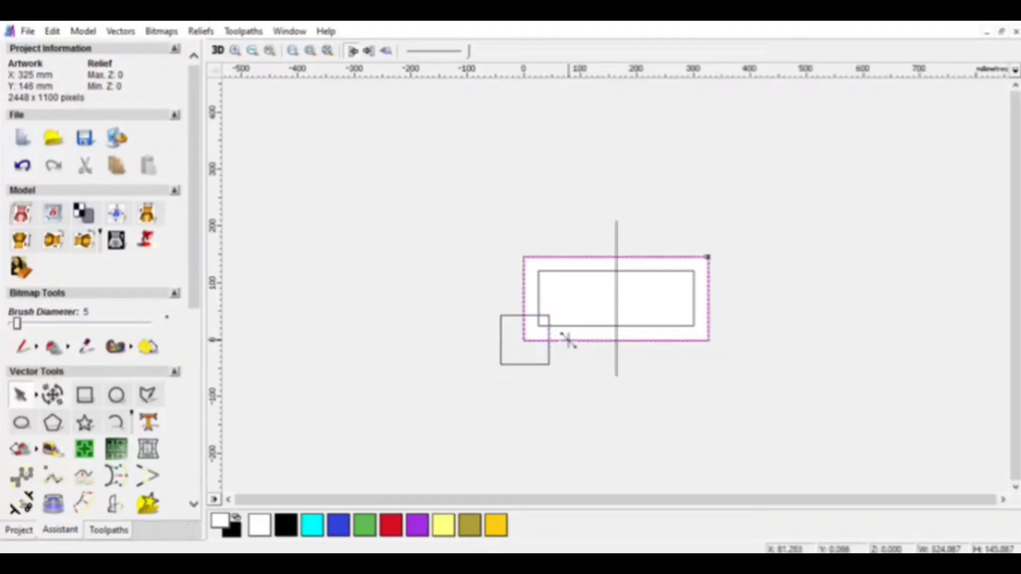
left_click(537, 364)
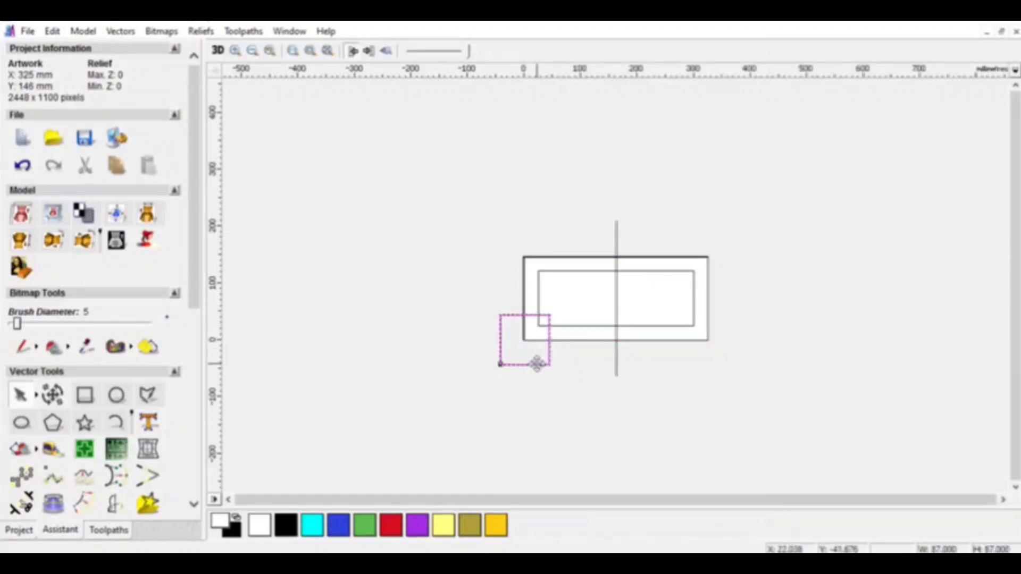
left_click(565, 341, "shift")
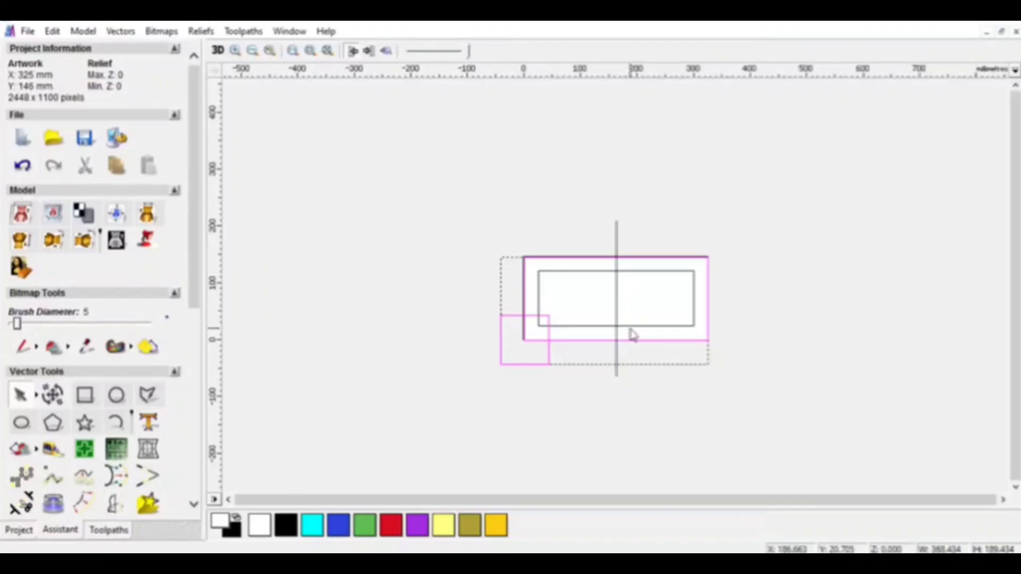
key("ctrl+alt+l")
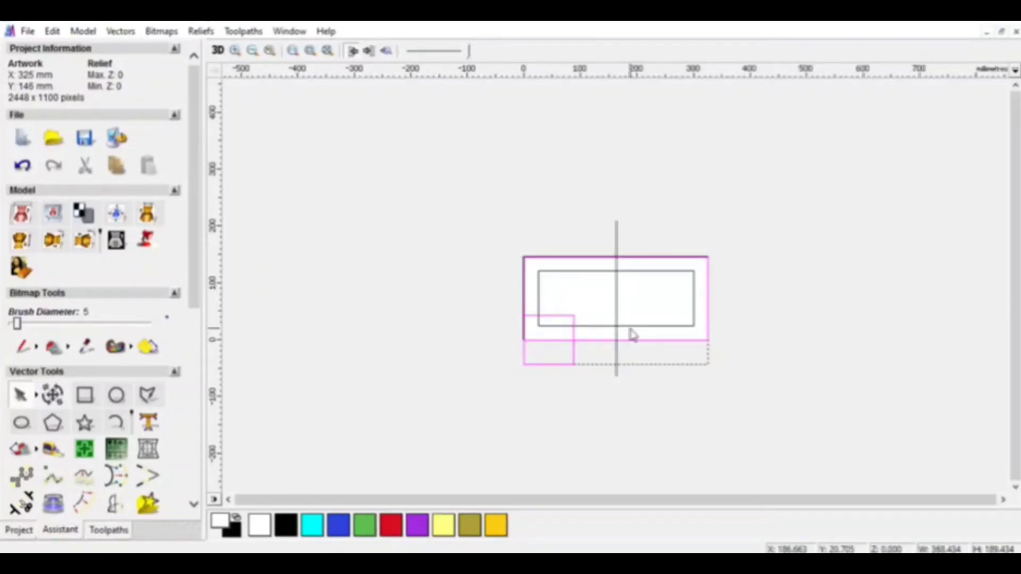
key("ctrl+alt+b")
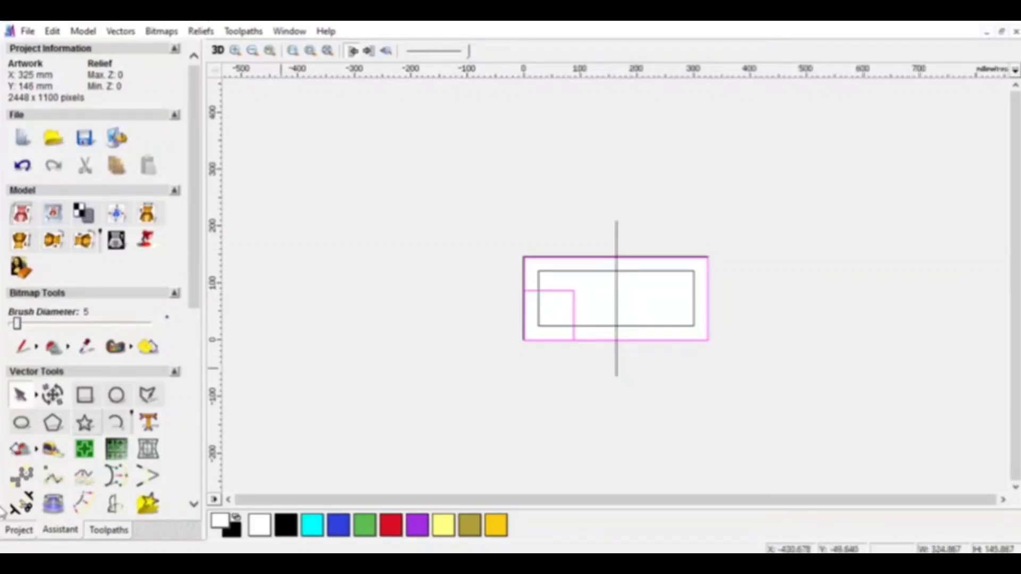
left_click(51, 397)
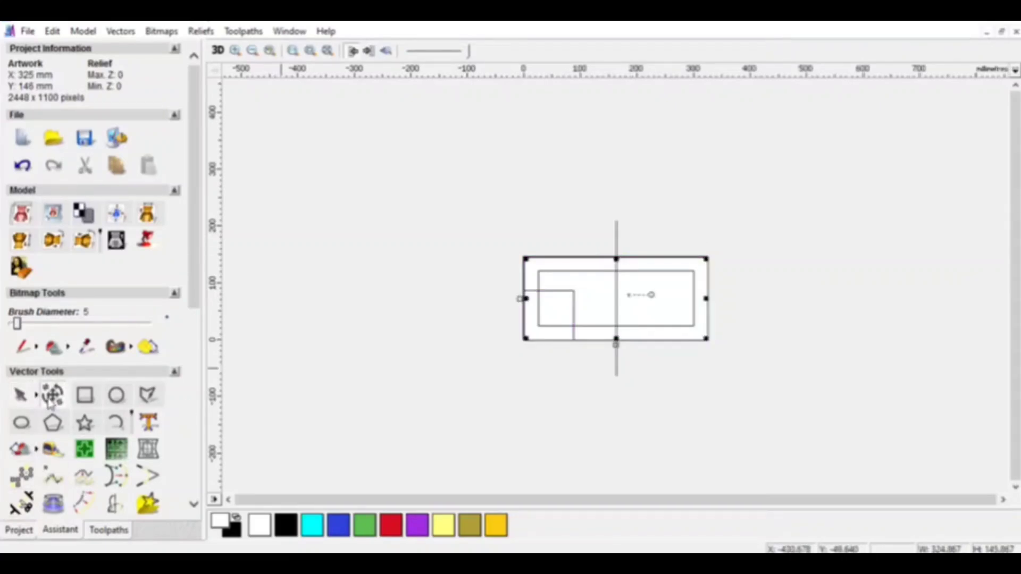
left_click(532, 351)
left_click(573, 304)
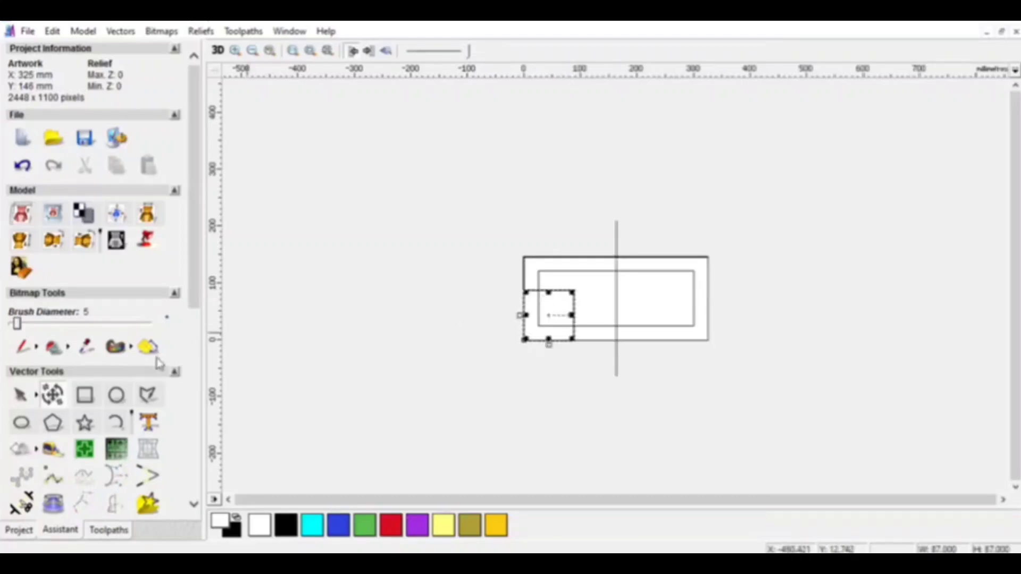
left_click(52, 396)
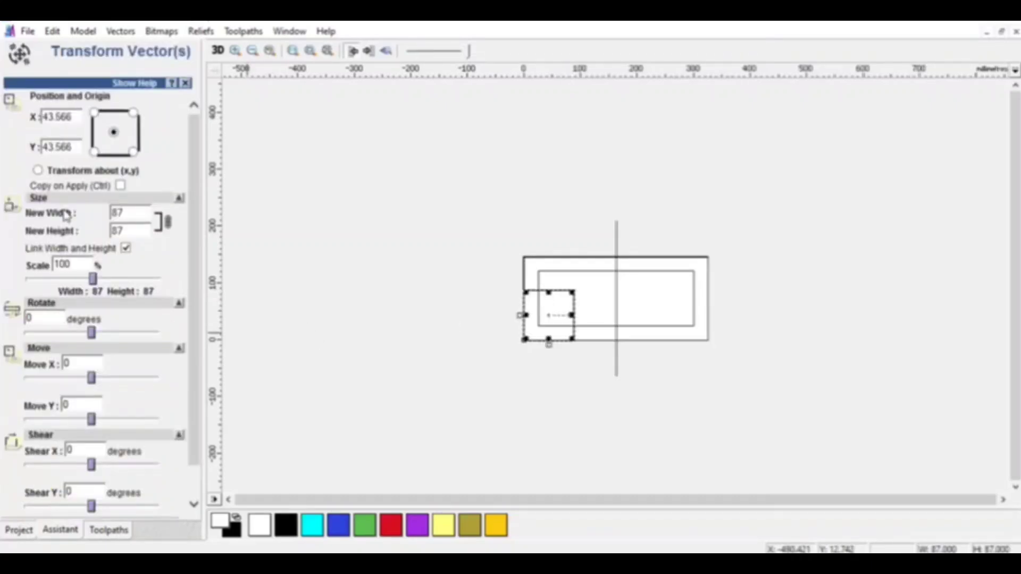
scroll(139, 383, "down", 3)
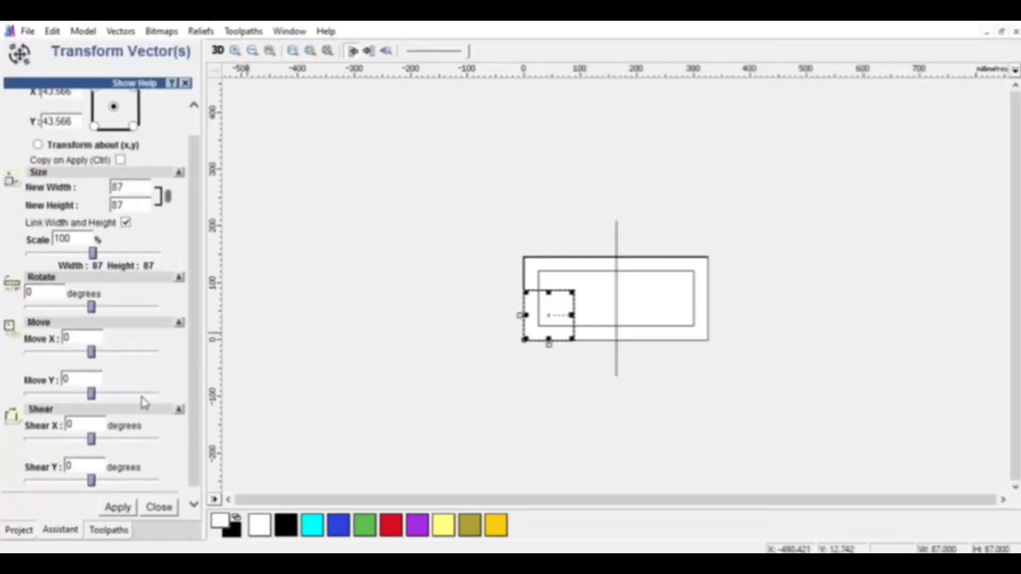
left_click(159, 497)
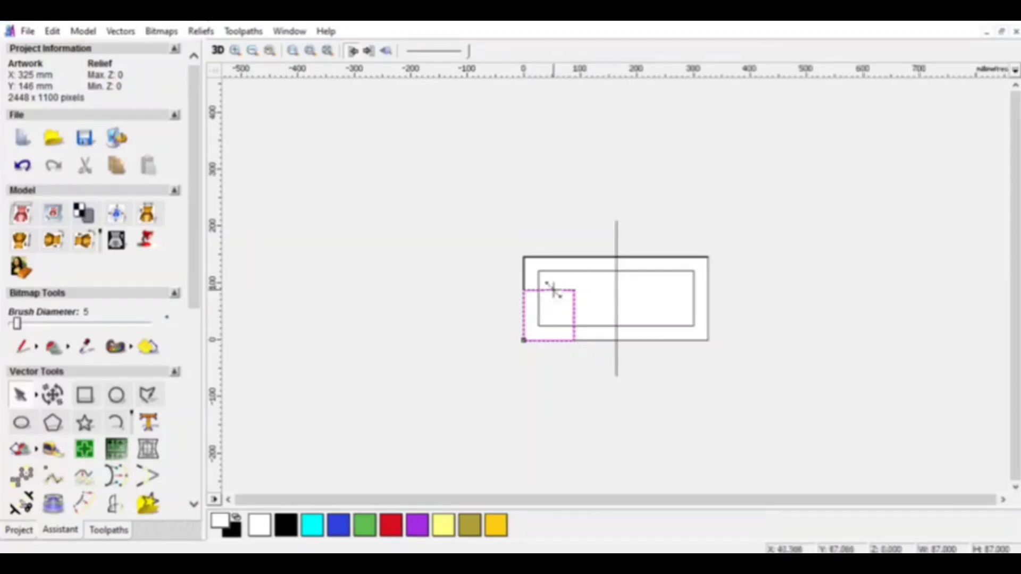
left_click(517, 313)
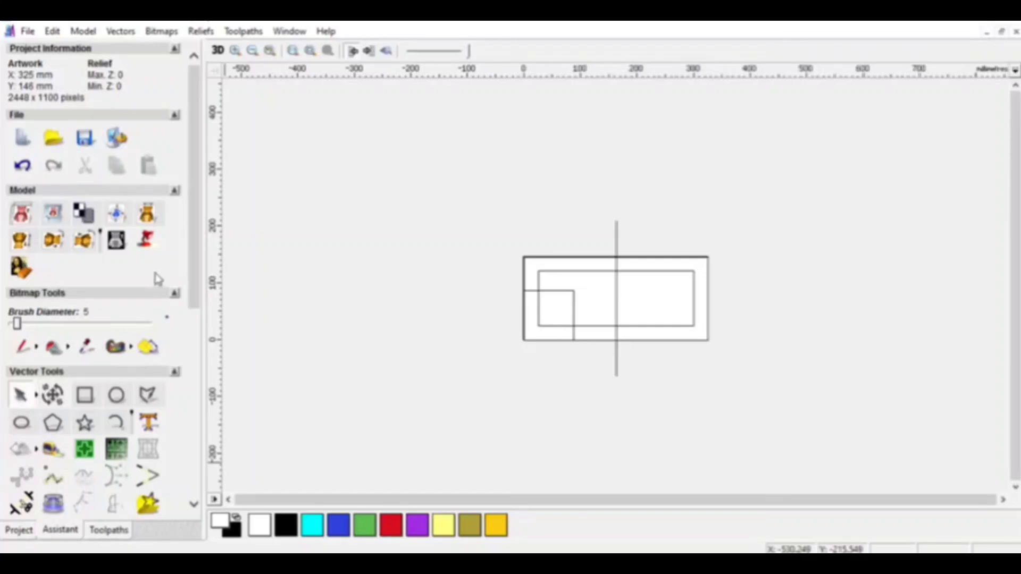
- Open the model "d548 venka chair 325x146 (8).art" from the desktop folder New folder (2) in ArtCAM
left_click_drag(202, 267, 199, 504)
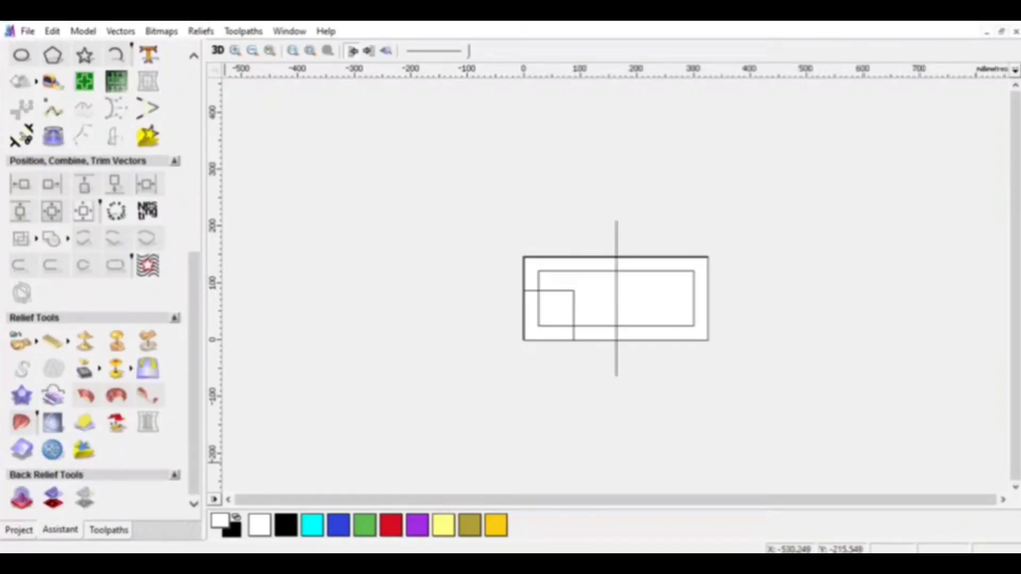
mouse_move(80, 561)
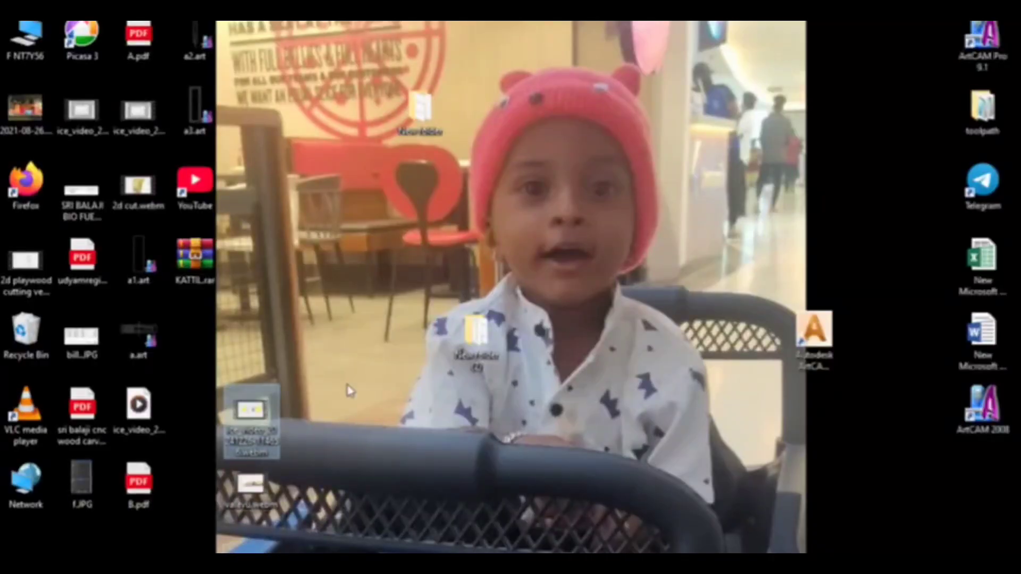
double_click(478, 330)
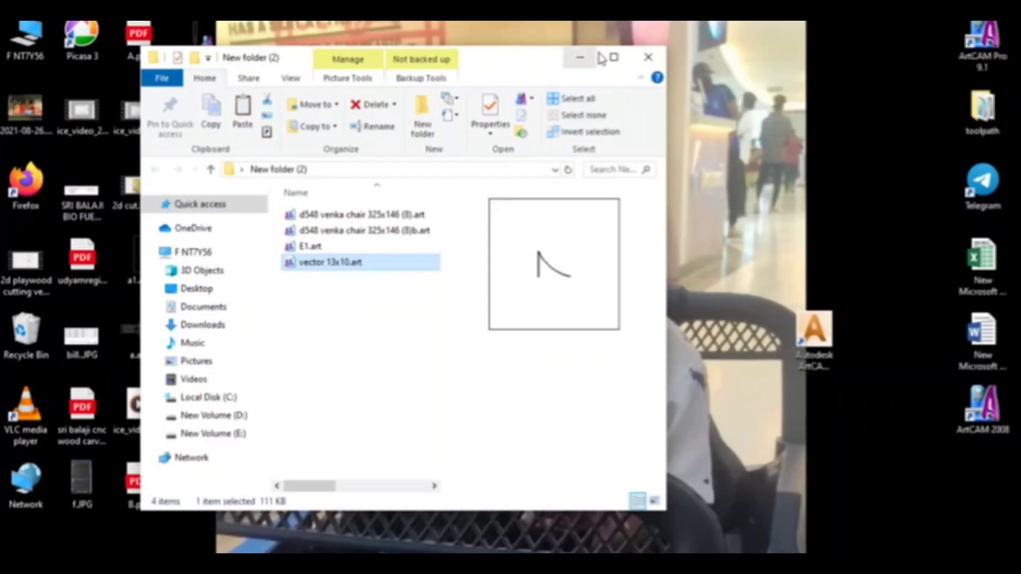
left_click(612, 58)
left_click(215, 170)
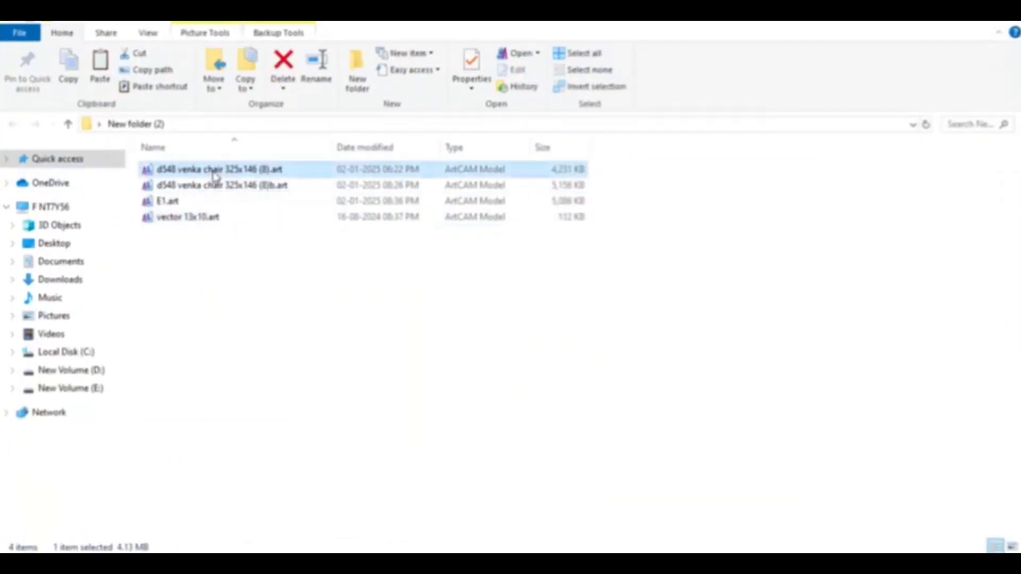
double_click(215, 170)
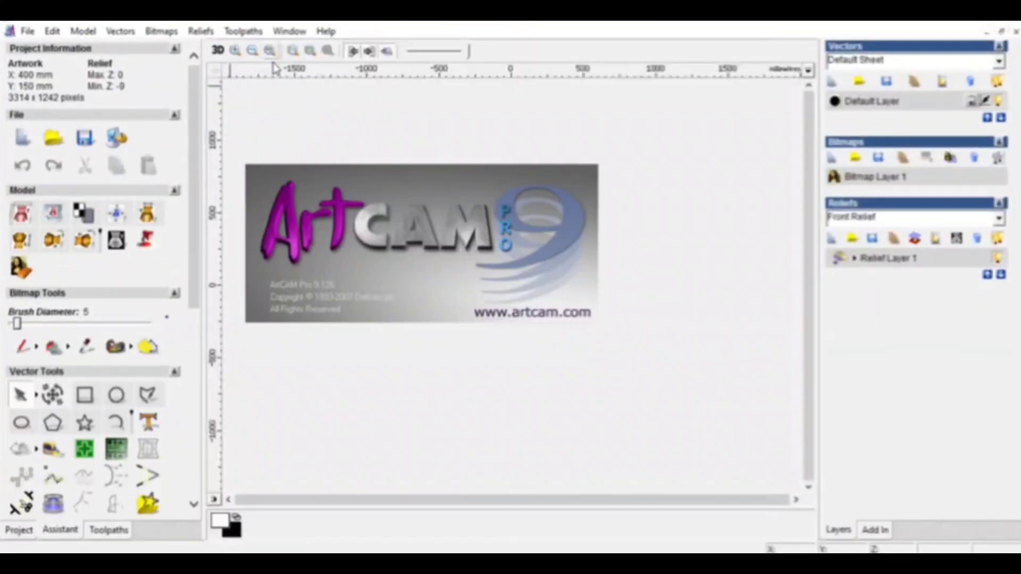
scroll(534, 287, "up", 1)
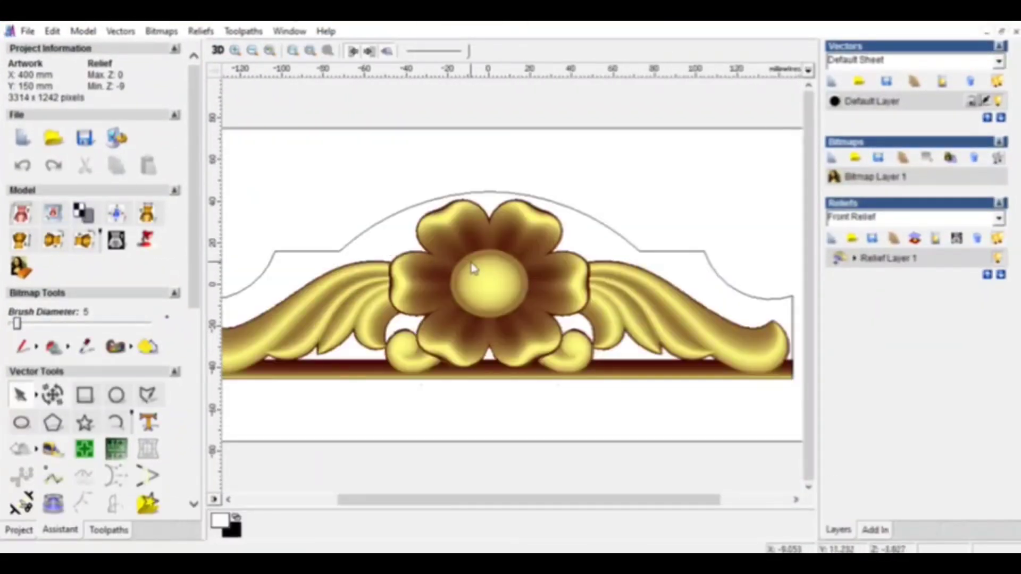
scroll(471, 274, "down", 1)
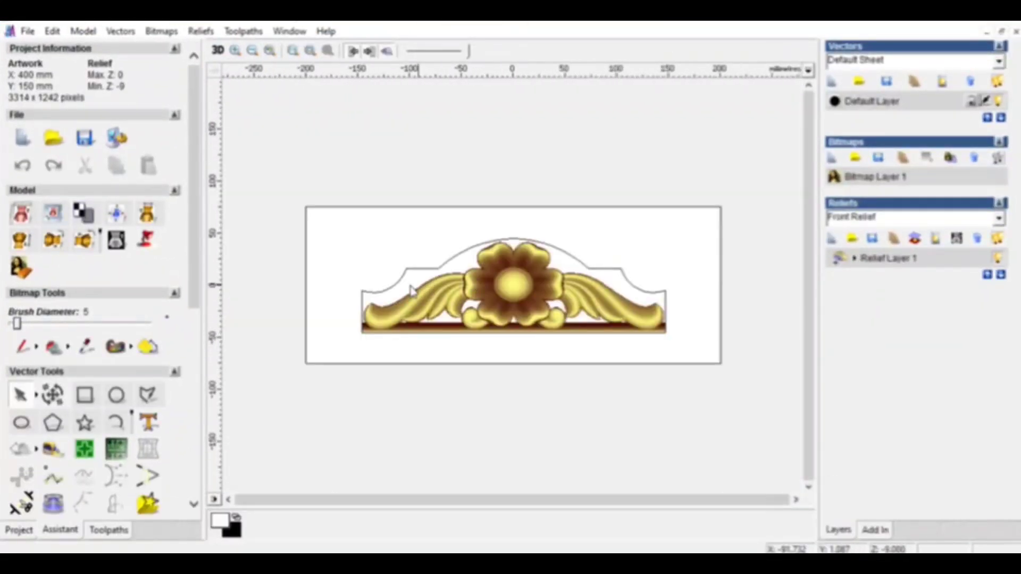
- Copy the arched outline vector around the carved relief and switch back to the 325 x 146 mm model
left_click(561, 254)
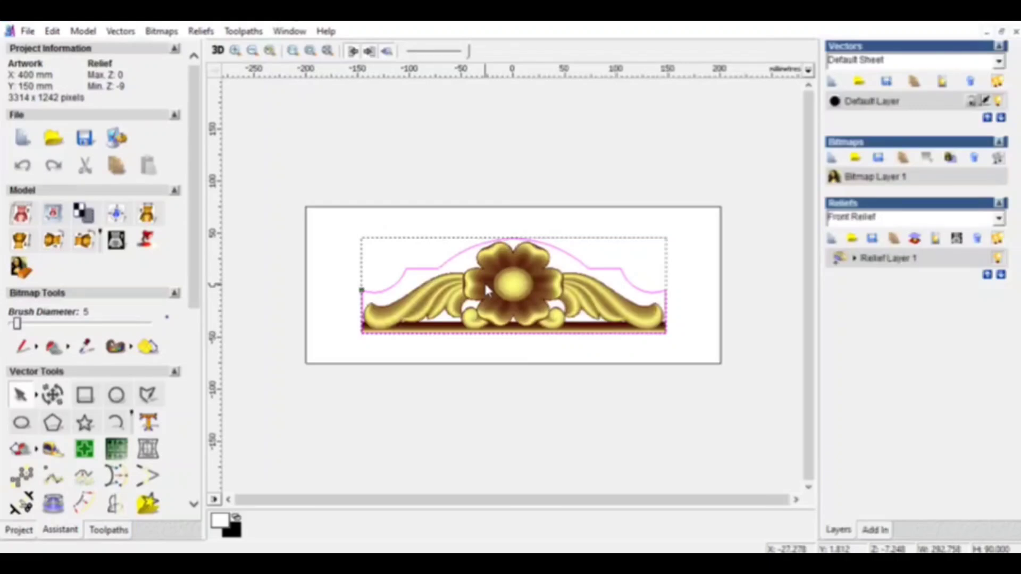
right_click(430, 280)
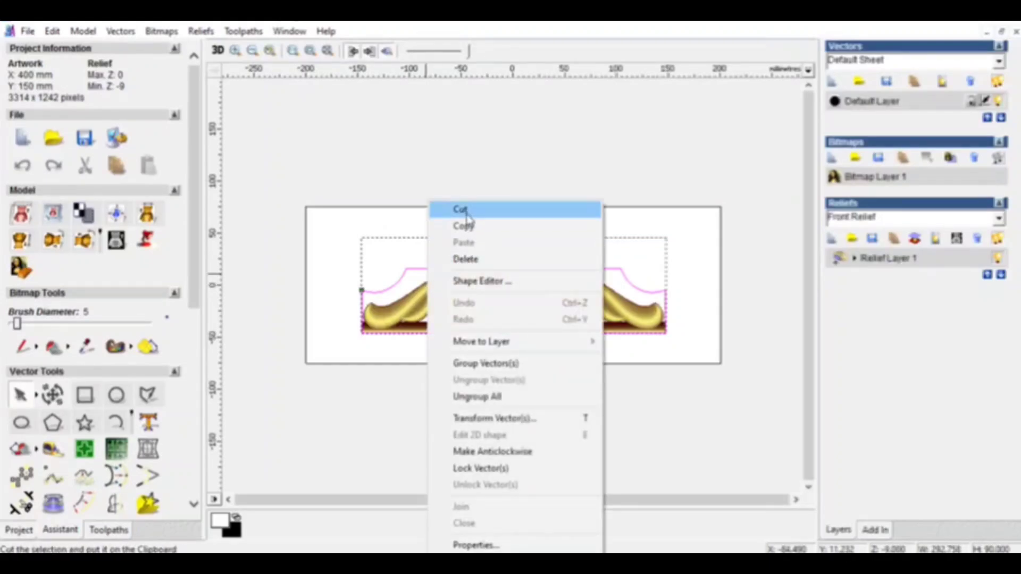
left_click(463, 226)
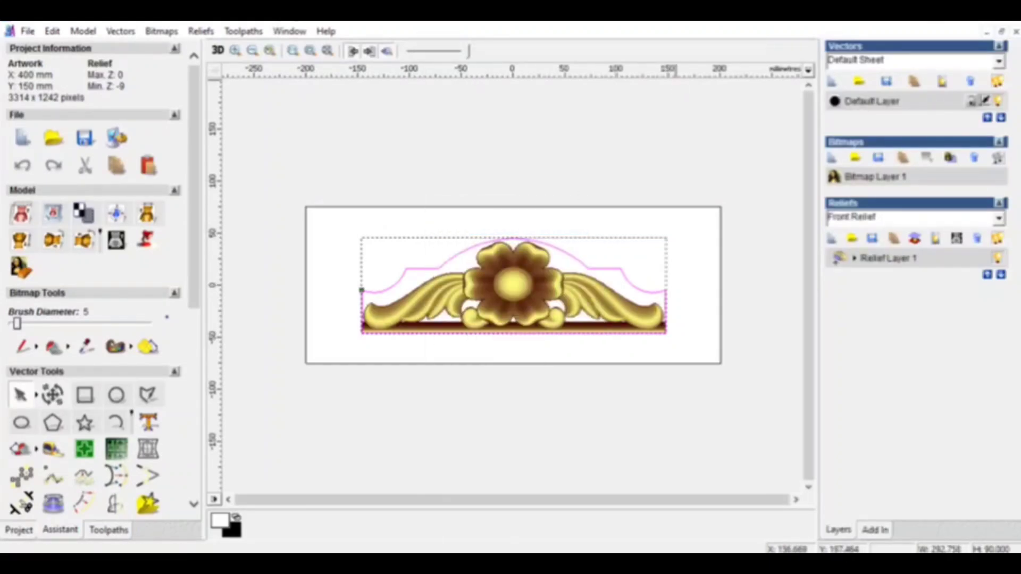
left_click(936, 20)
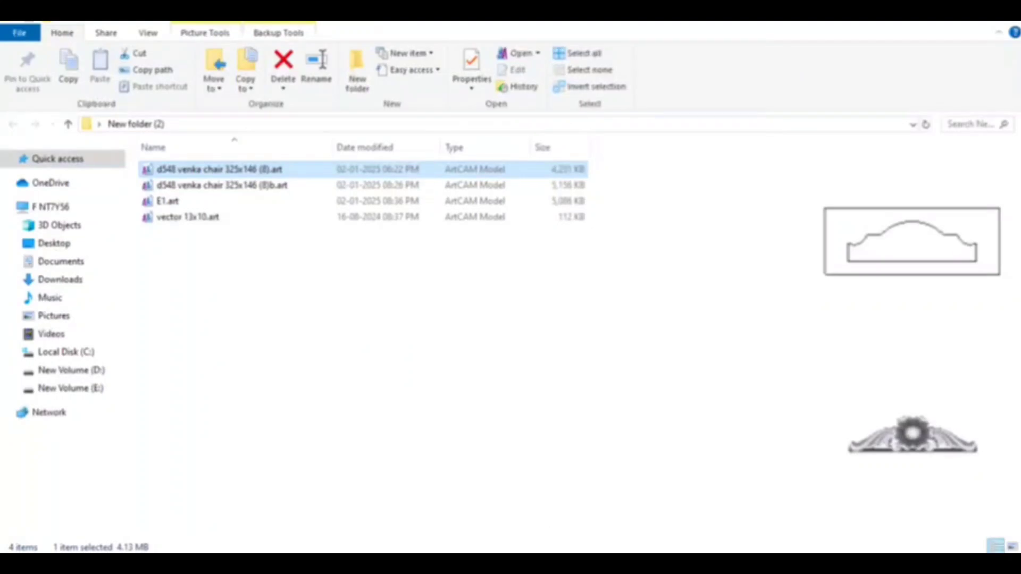
mouse_move(401, 563)
left_click(342, 513)
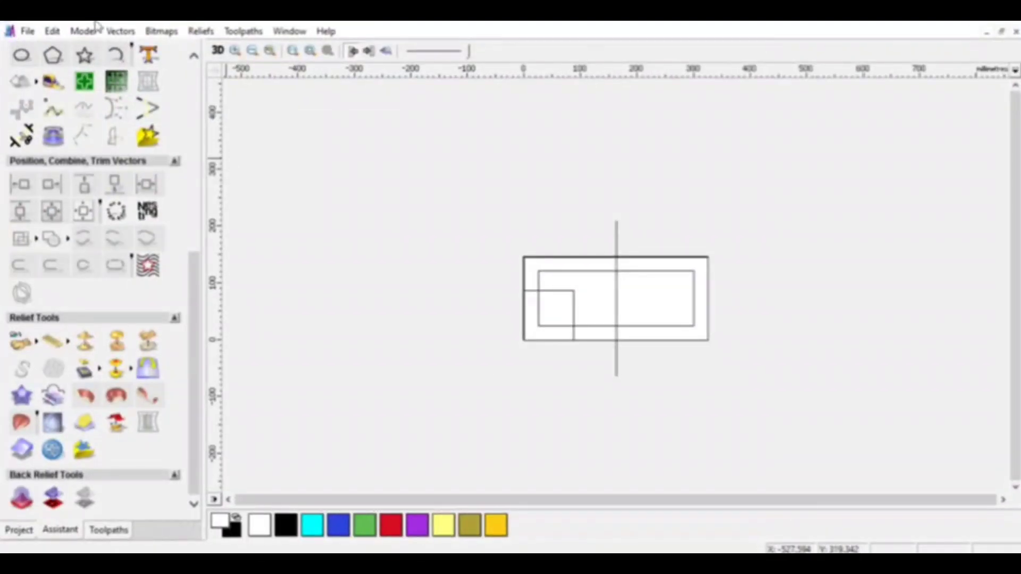
- Load "d548 venka chair 325x146 (8).art" from the desktop's New folder (2) as a relief to paste, with all file types listed
left_click(15, 351)
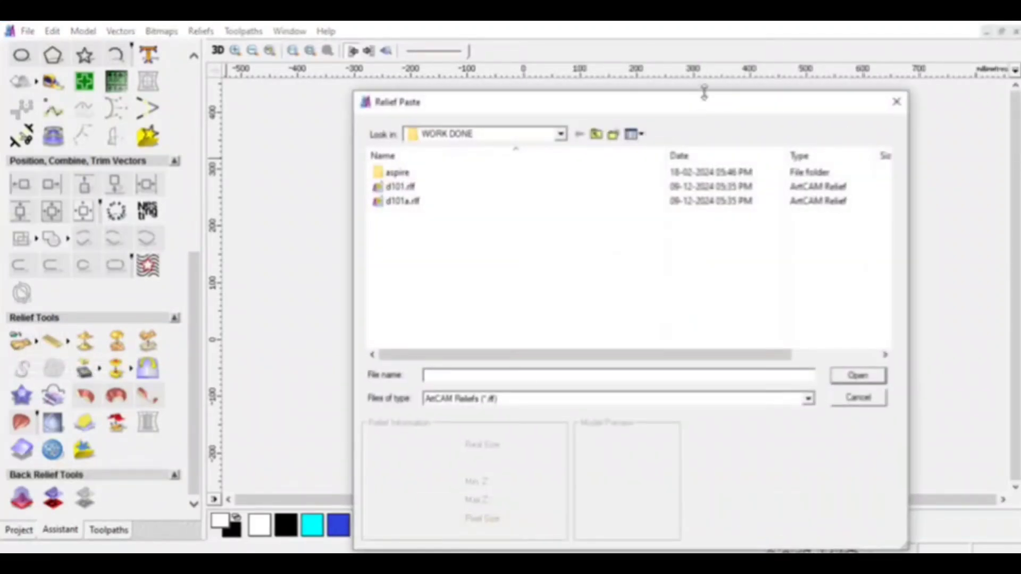
left_click(560, 134)
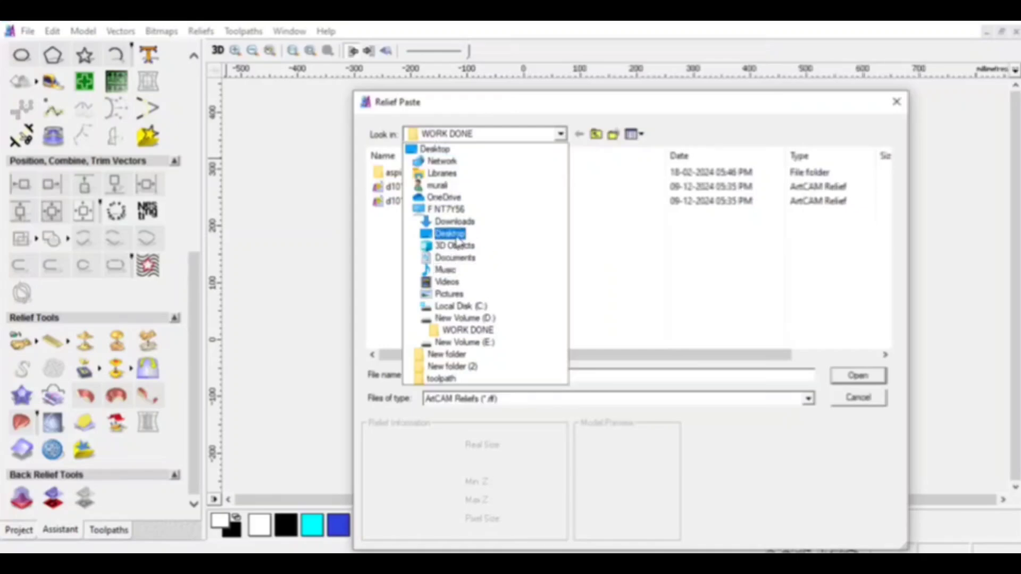
left_click(455, 237)
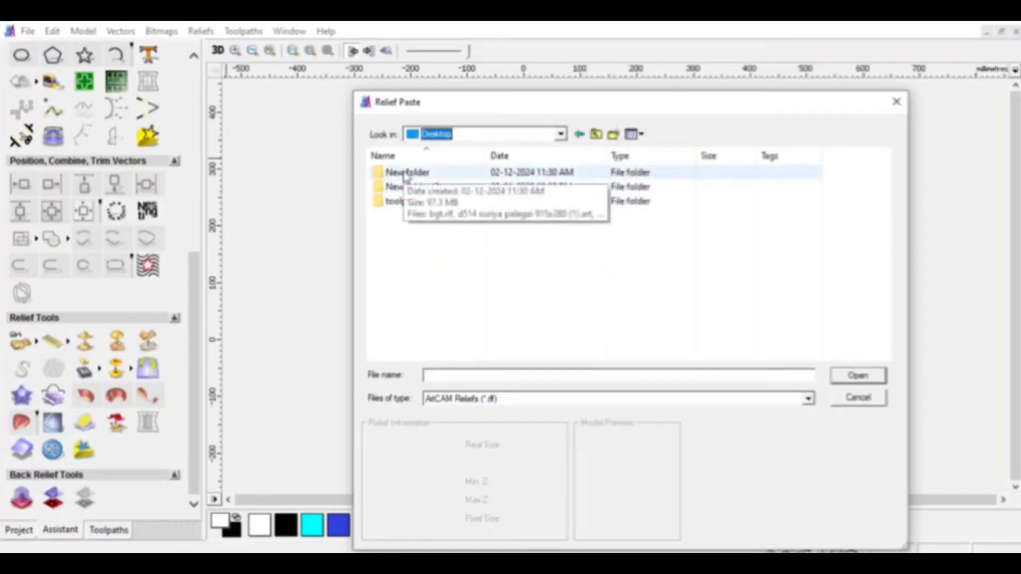
double_click(411, 188)
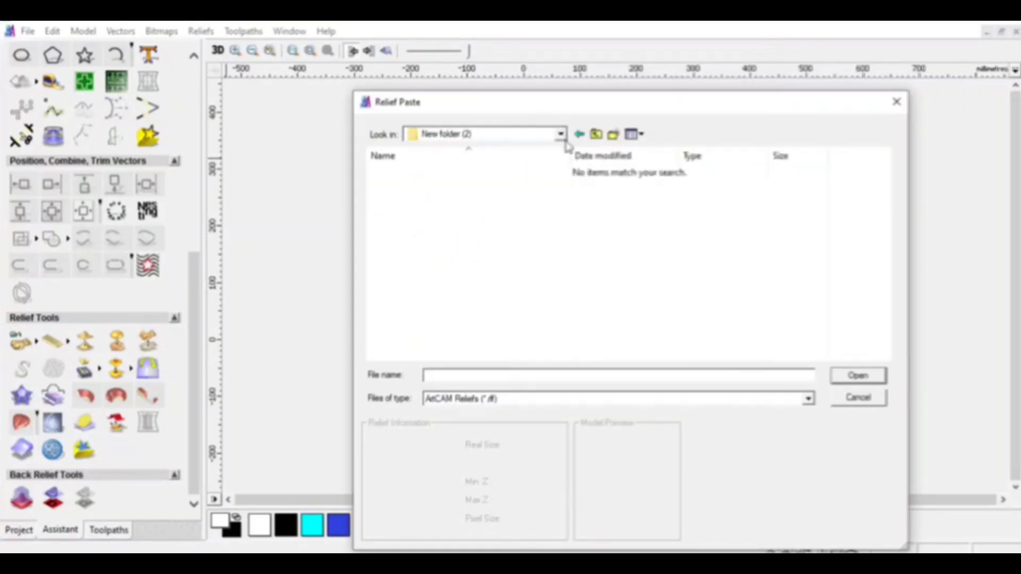
left_click(561, 403)
left_click(491, 463)
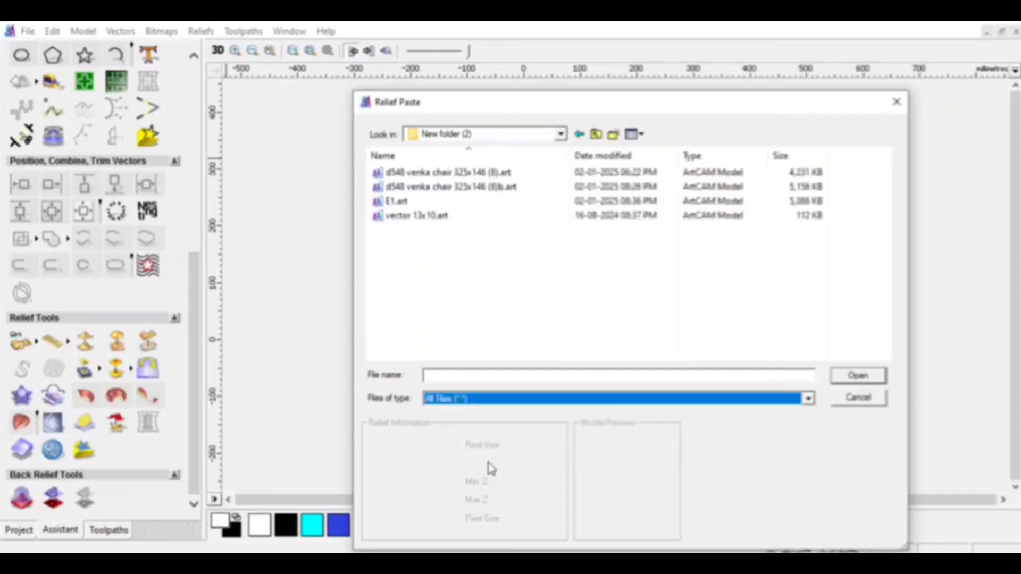
left_click(449, 172)
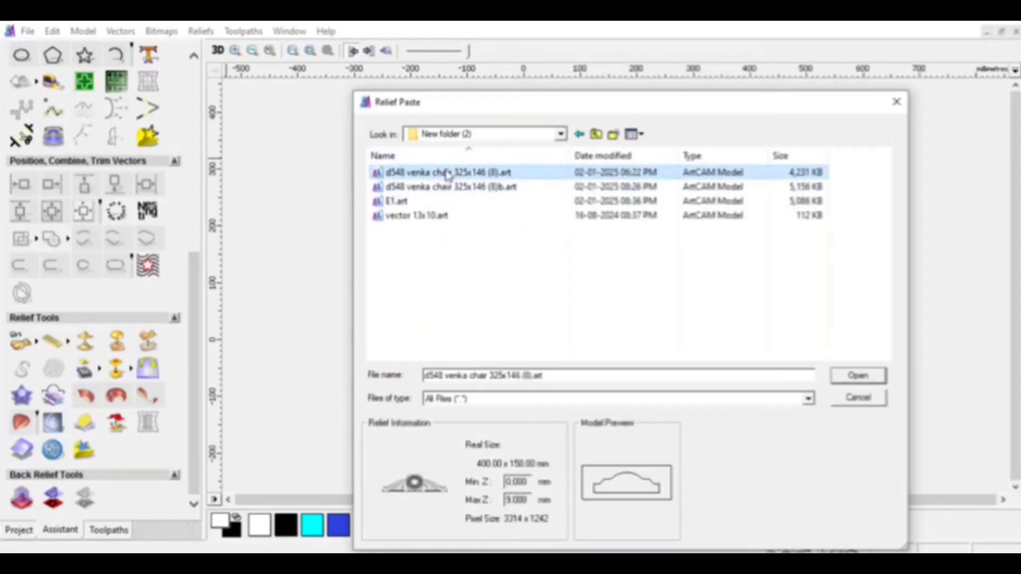
left_click(856, 376)
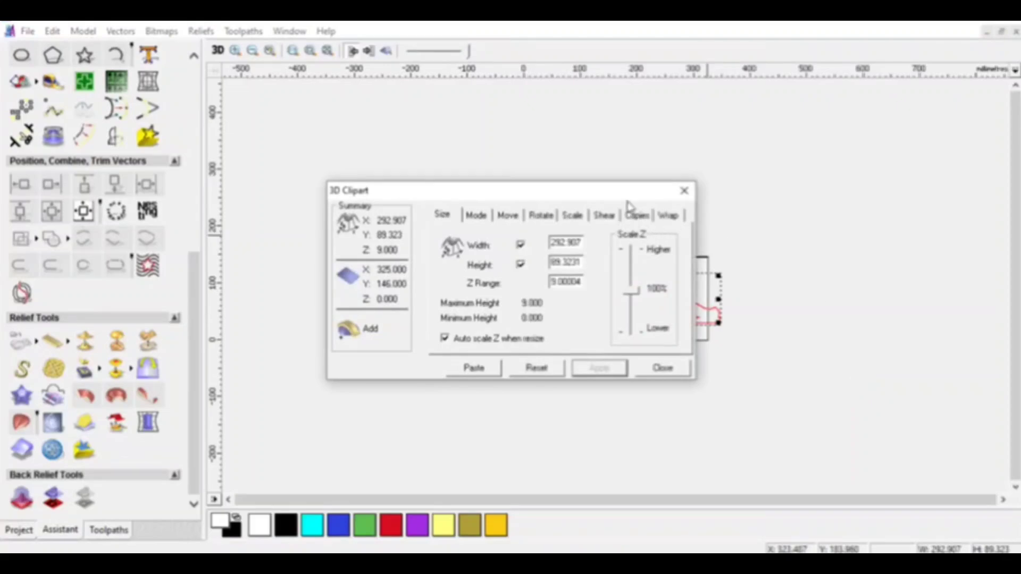
- Paste the copied arched outline vector into the model, keeping the 3D Clipart settings clear of the drawing
left_click_drag(628, 191, 265, 118)
left_click(628, 171)
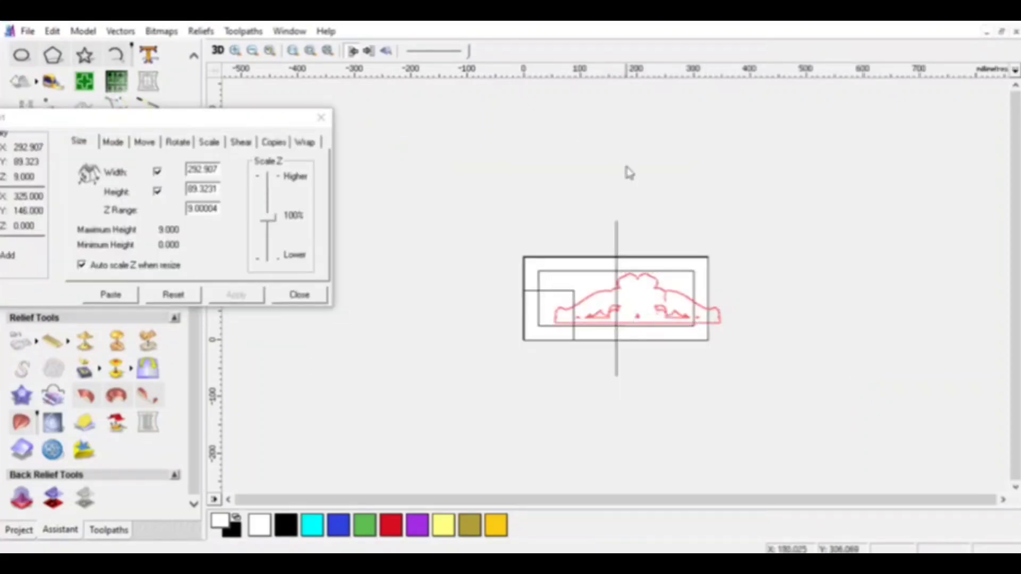
key("ctrl+v")
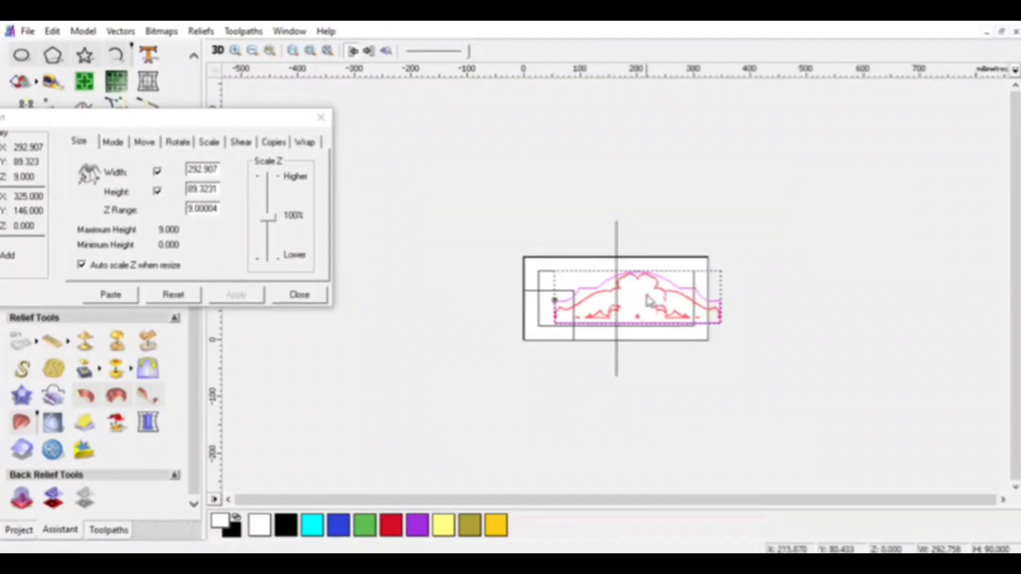
- Move the relief clipart and arched outline together so they are centred on the vertical line within the rectangles
left_click(669, 218)
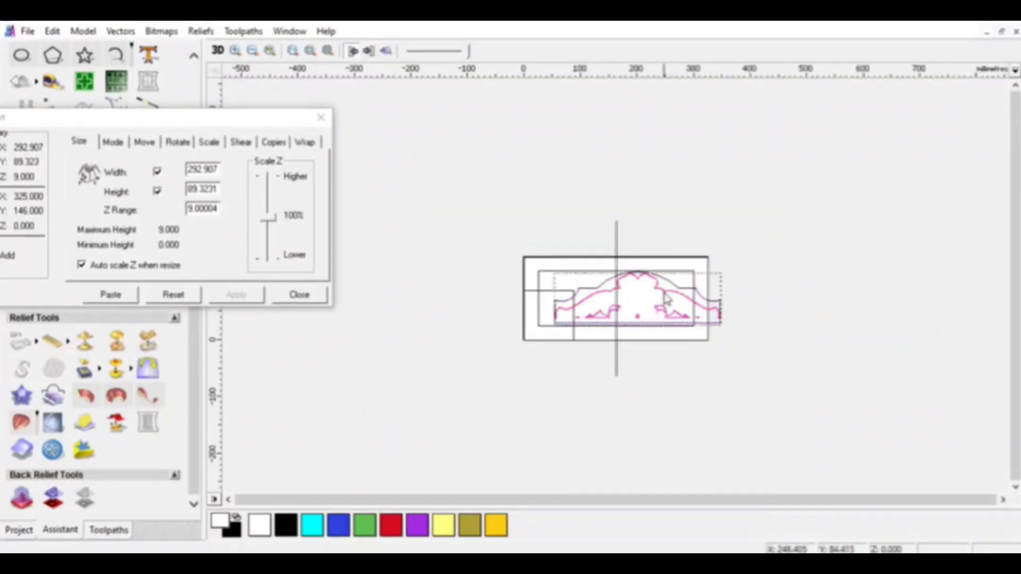
left_click(666, 298)
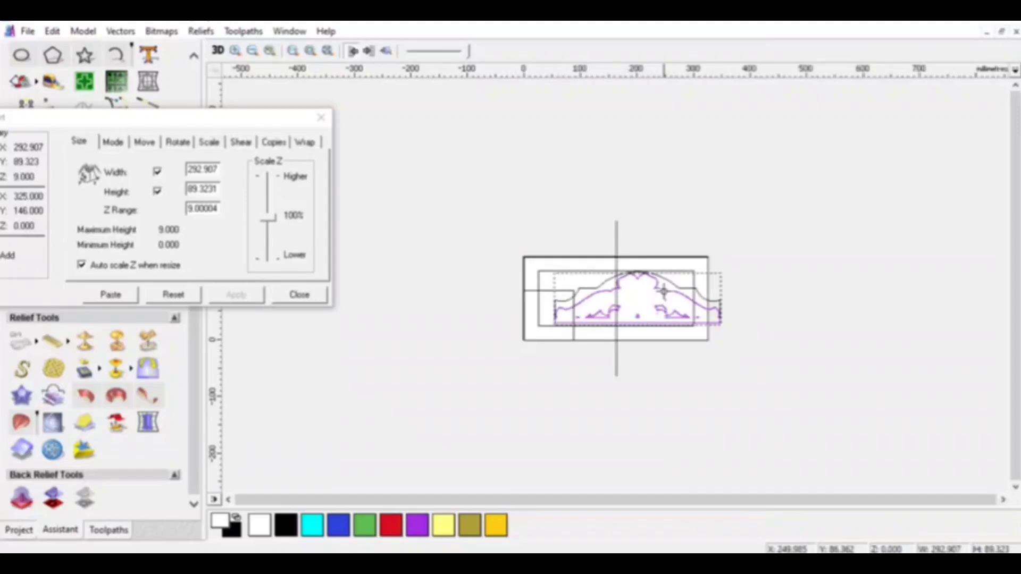
left_click_drag(679, 290, 638, 307)
- Scale the relief and outline from their lower-right corner to the inner rectangle's right edge, about 283.7 mm wide
scroll(638, 306, "up", 2)
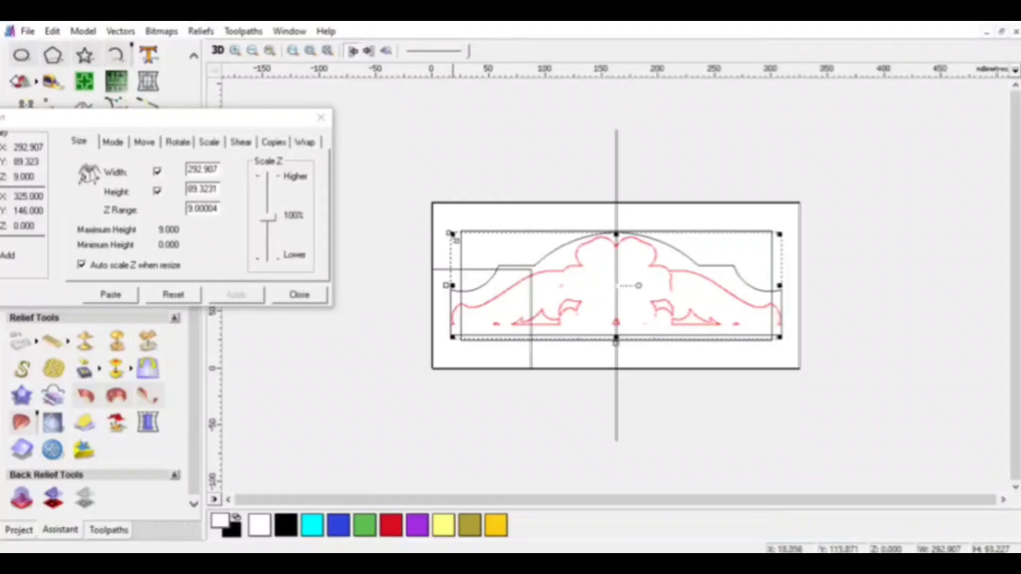
scroll(797, 240, "up", 2)
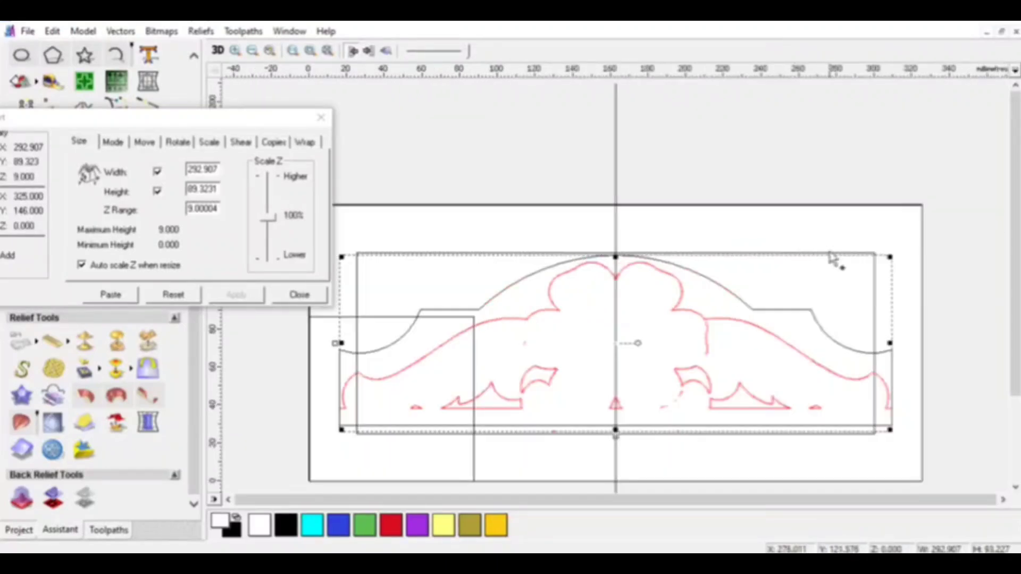
scroll(921, 353, "down", 1)
scroll(861, 335, "up", 3)
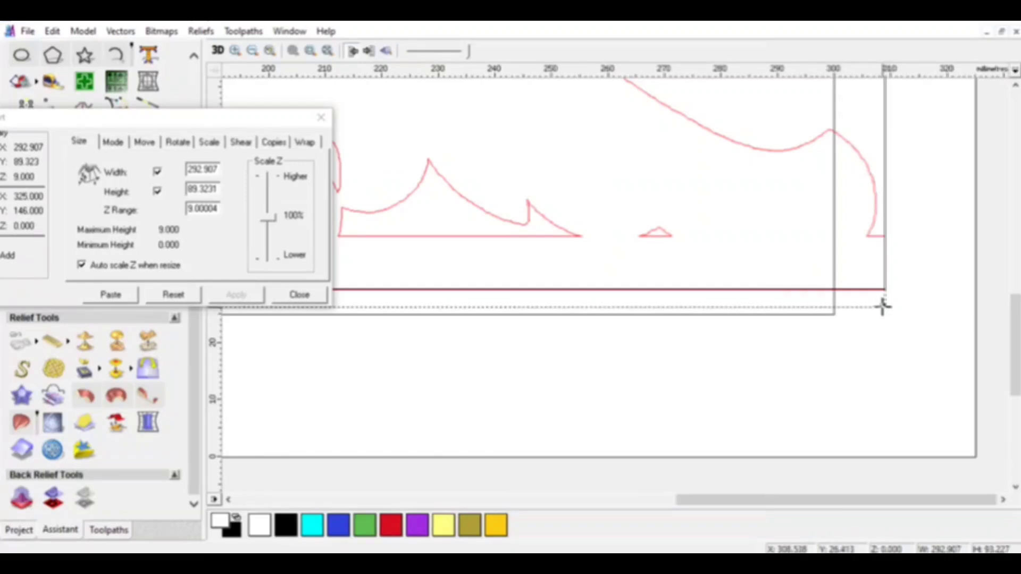
left_click_drag(882, 307, 832, 336)
- Scale the relief and outline from their lower-left corner towards the inner rectangle's left edge, about 275.5 mm wide
scroll(583, 289, "down", 4)
scroll(489, 327, "up", 1)
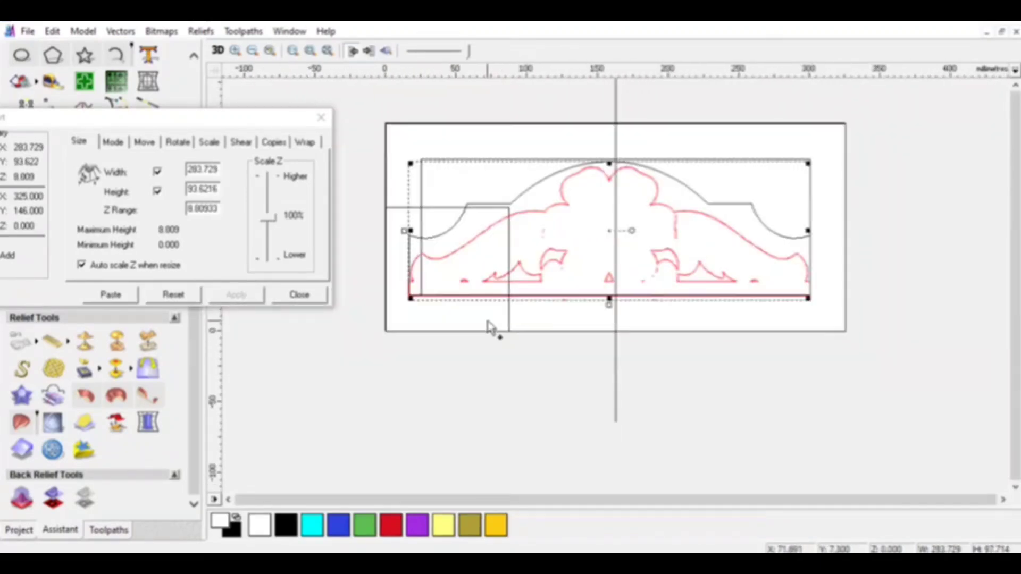
scroll(452, 314, "up", 2)
scroll(446, 298, "down", 1)
scroll(392, 312, "up", 1)
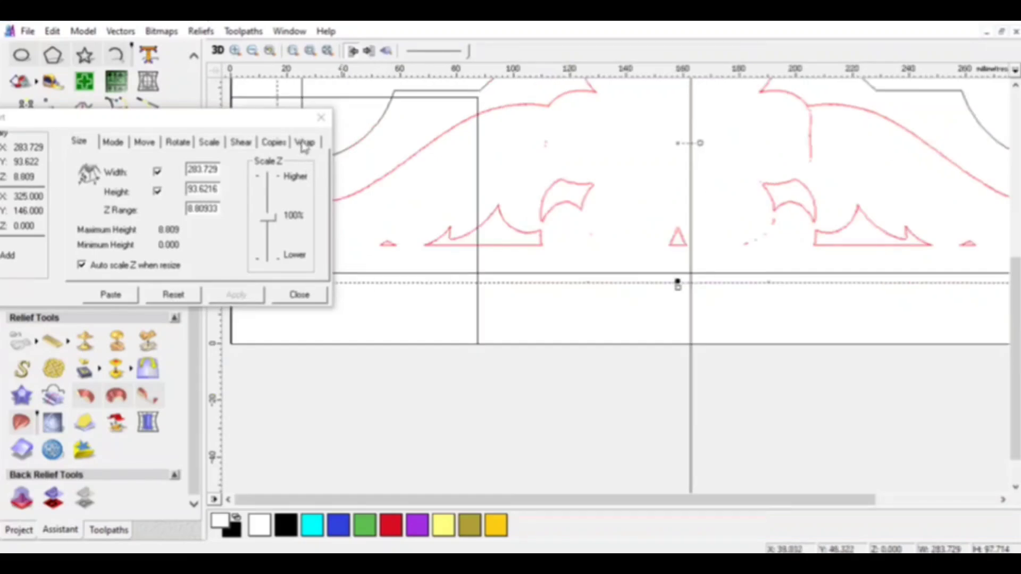
left_click_drag(282, 118, 123, 117)
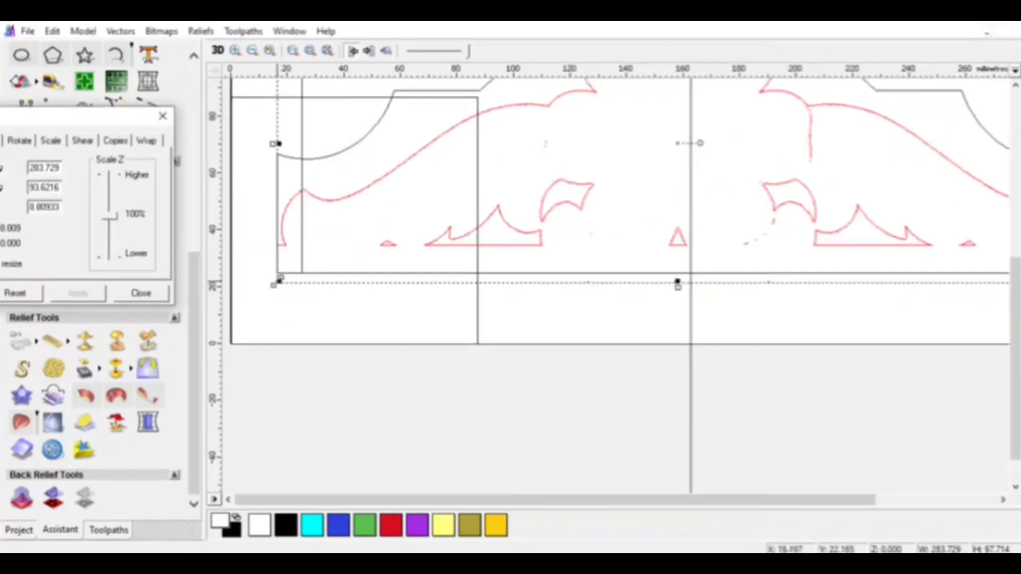
left_click_drag(278, 280, 298, 282)
scroll(425, 281, "up", 1)
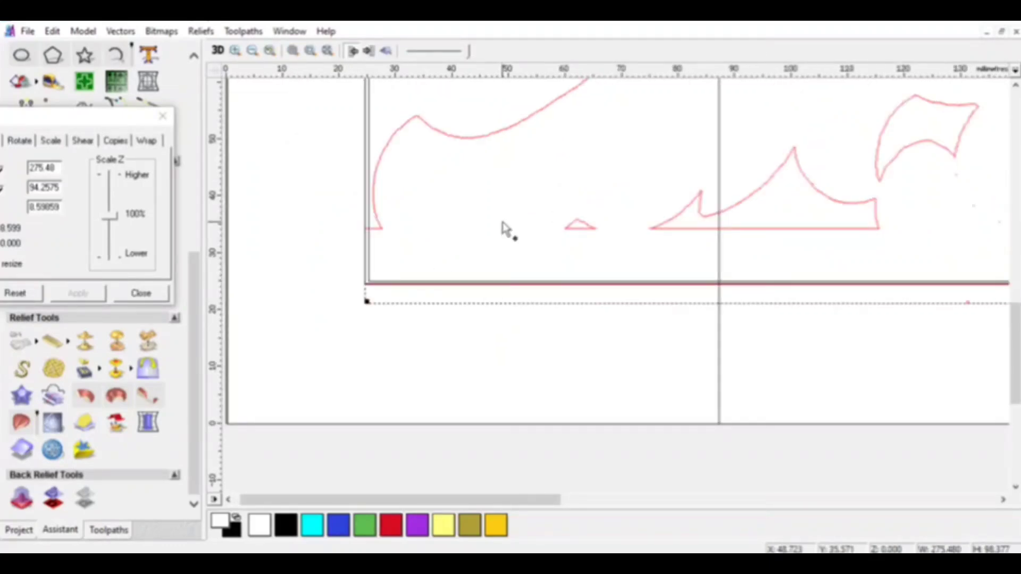
- Nudge the relief and outline right onto the inner rectangle's left edge and up past its bottom edge
key("Right")
key("Up")
key("Up")
key("Up")
key("Up")
key("Up")
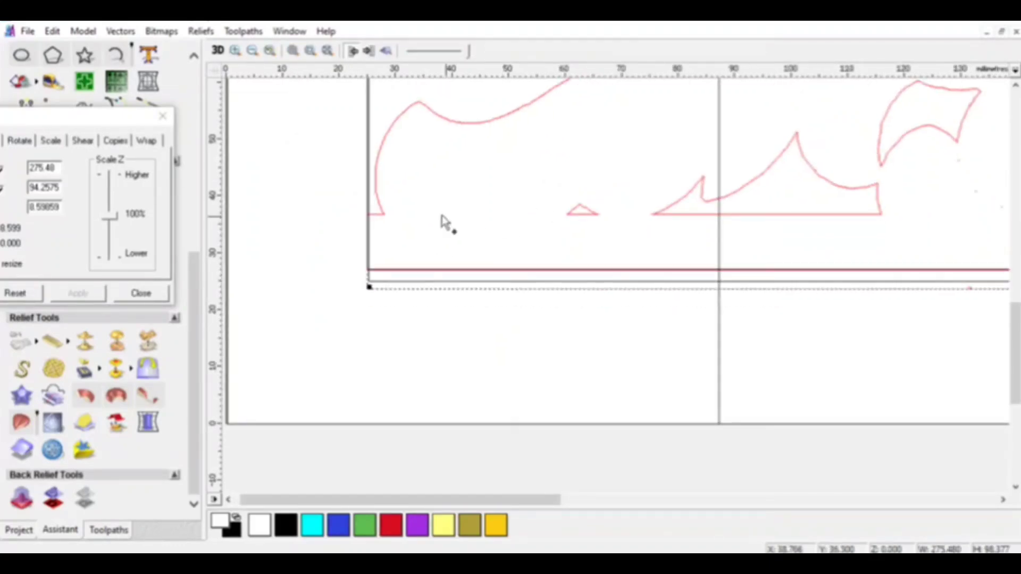
- Nudge the relief and outline down until the outline's base meets the inner rectangle's bottom edge, then deselect them
scroll(627, 262, "down", 3)
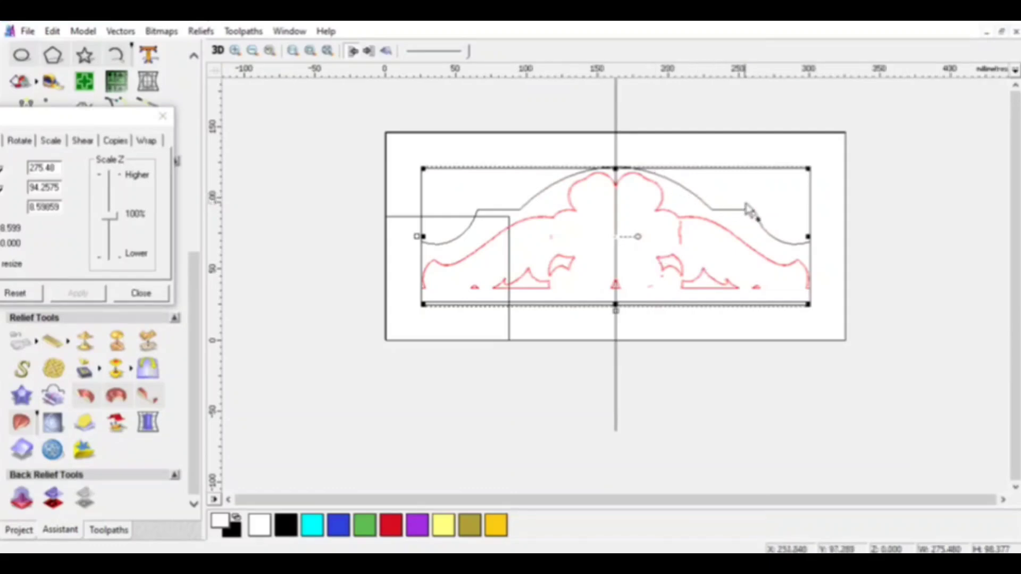
scroll(581, 360, "up", 2)
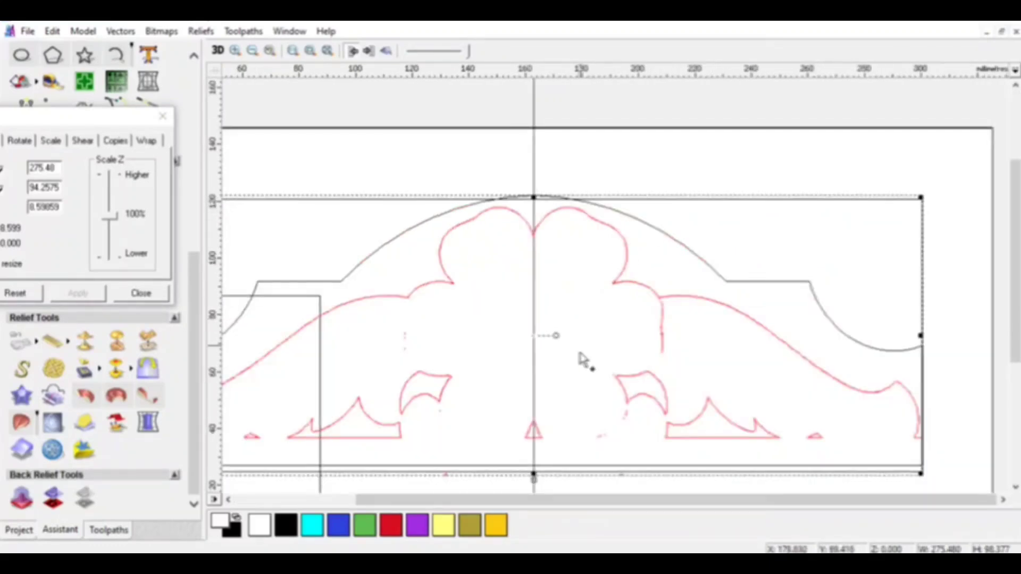
scroll(572, 424, "up", 2)
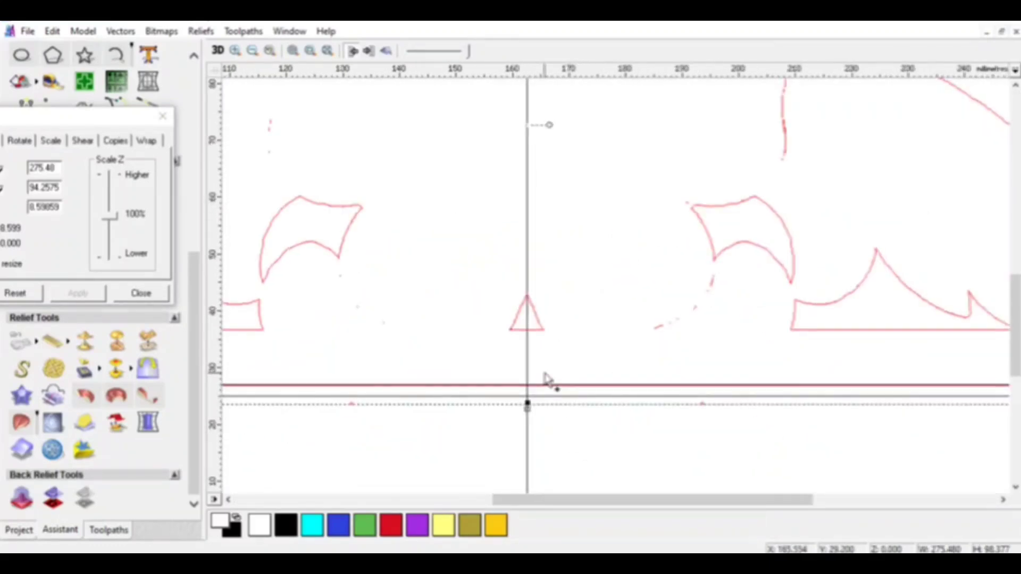
key("Down")
key("Down")
key("Down")
key("Down")
key("Down")
key("Down")
key("Down")
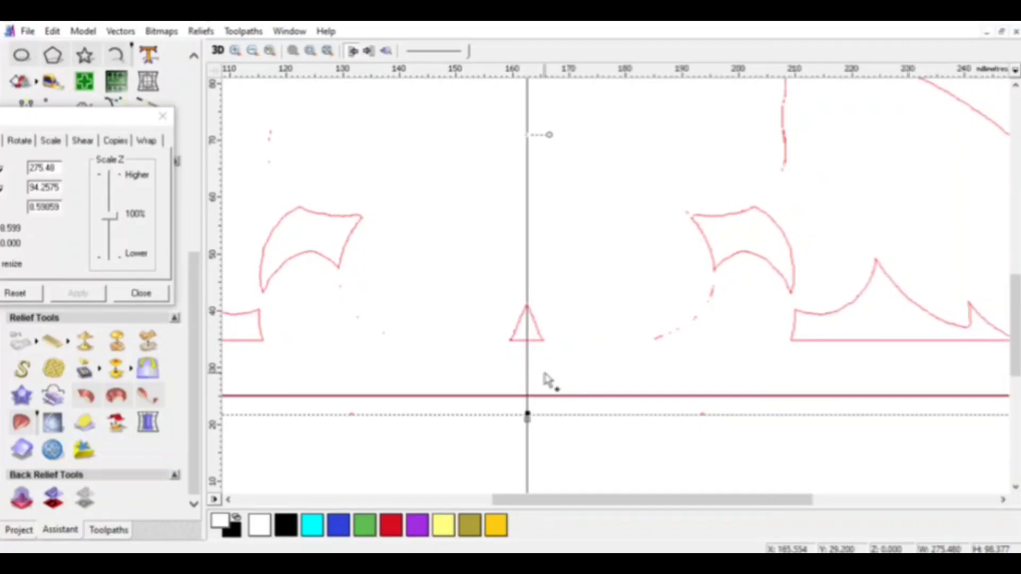
key("Down")
scroll(548, 381, "down", 4)
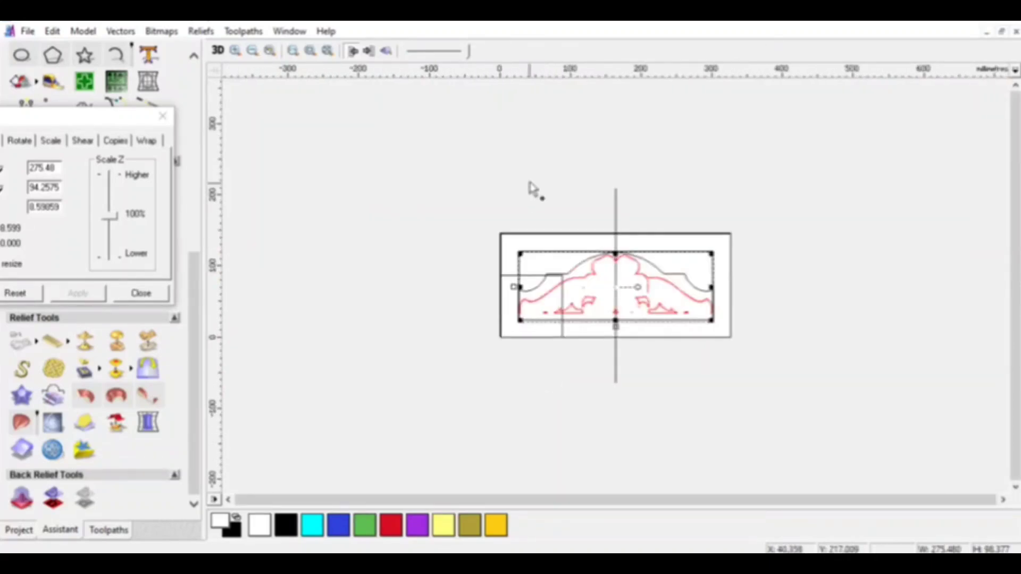
left_click(542, 189)
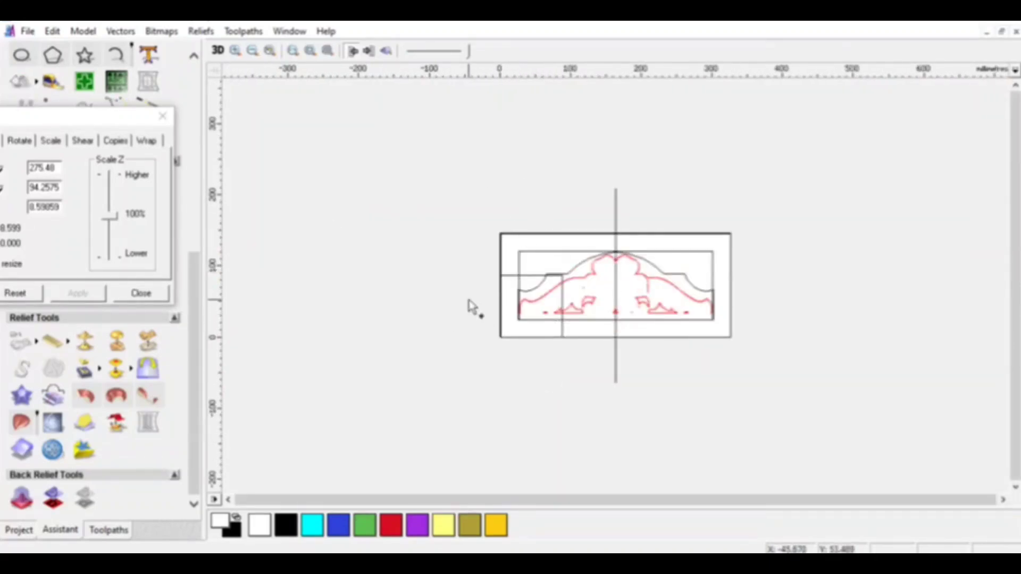
- Offset the corner square 20 mm inwards with radiused corners, keeping the original vector
left_click(528, 276)
left_click(458, 221)
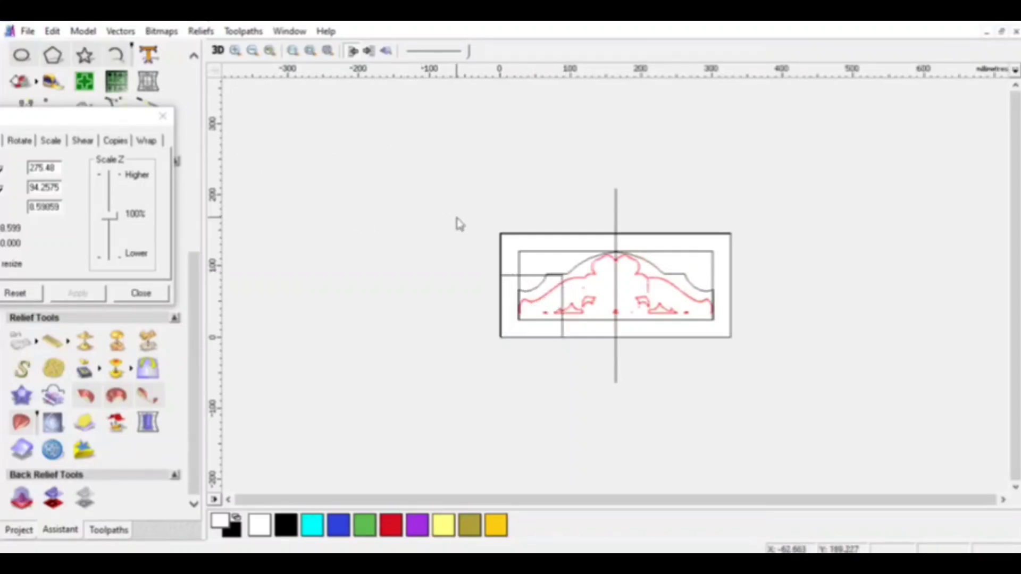
left_click(522, 274)
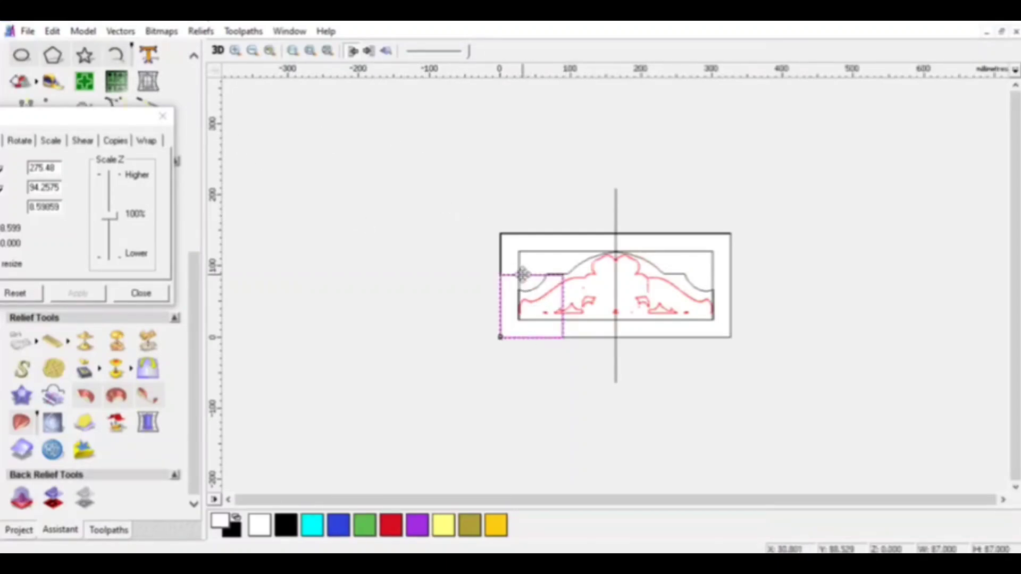
left_click_drag(115, 119, 539, 128)
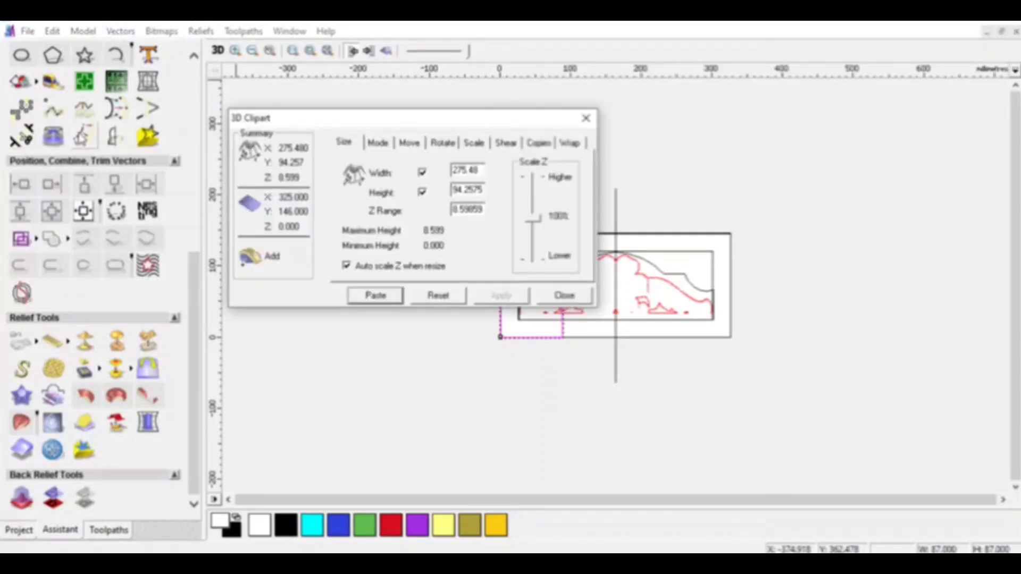
left_click(82, 137)
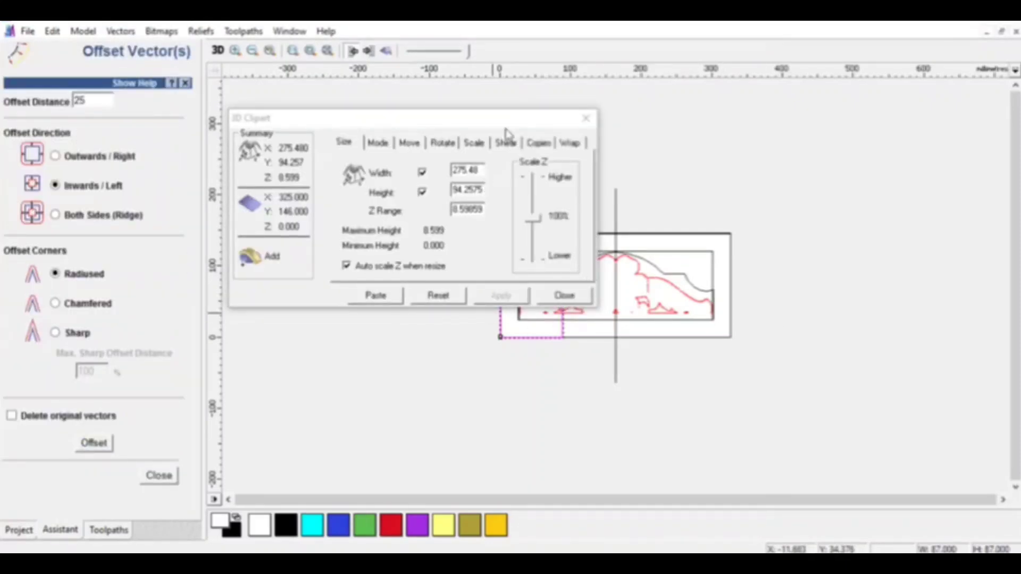
left_click_drag(510, 119, 843, 388)
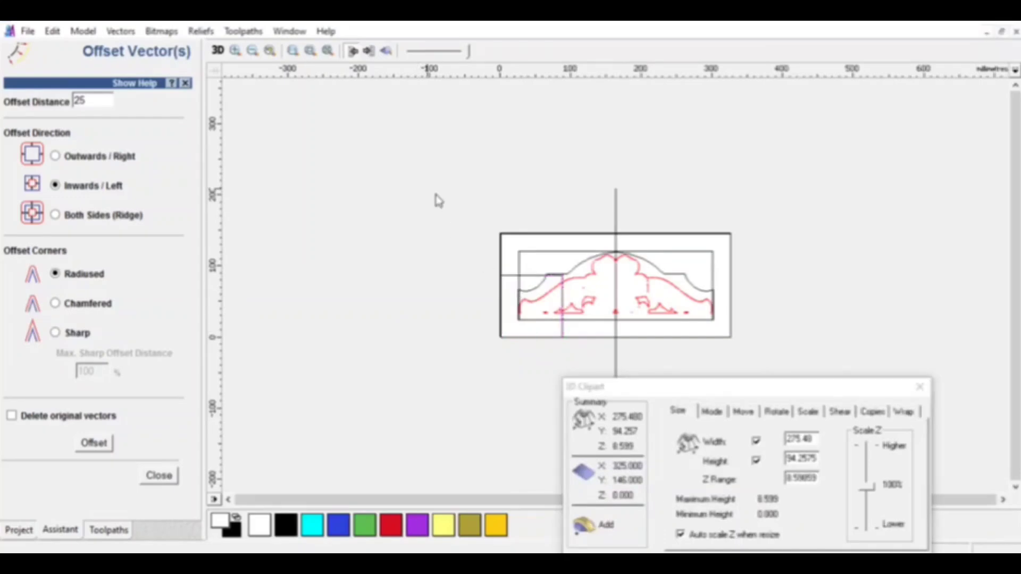
left_click(531, 280)
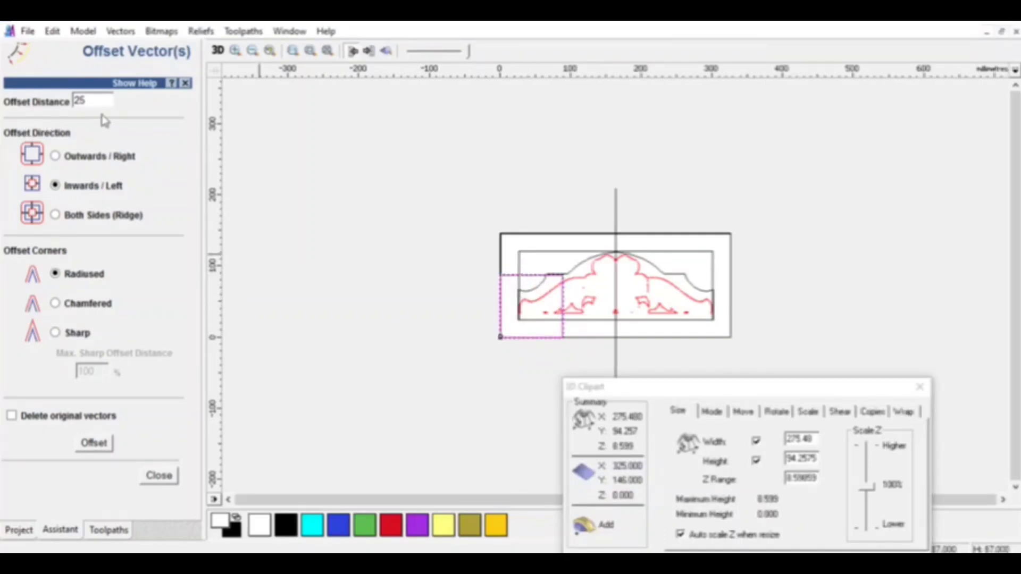
left_click(185, 83)
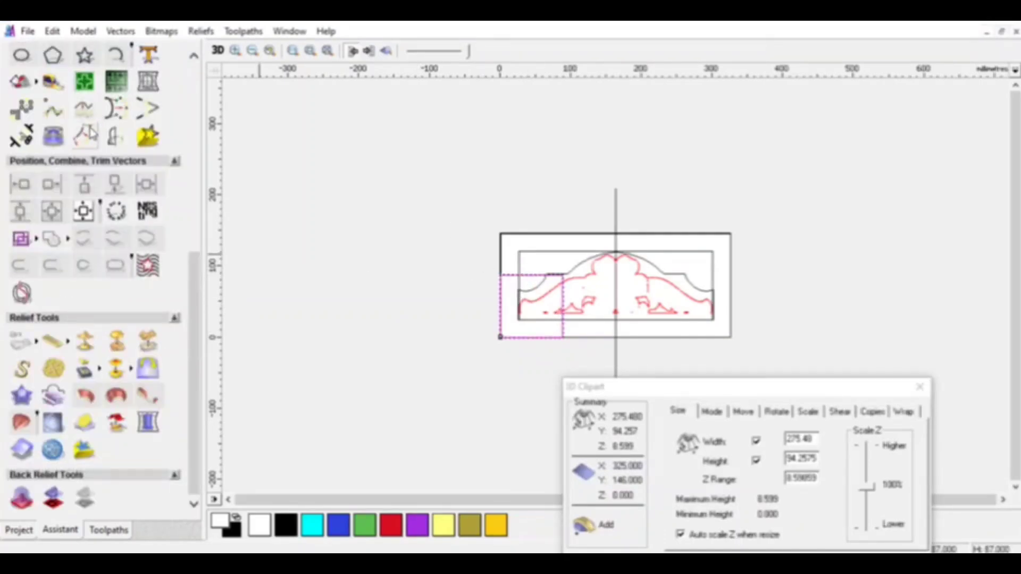
left_click(88, 136)
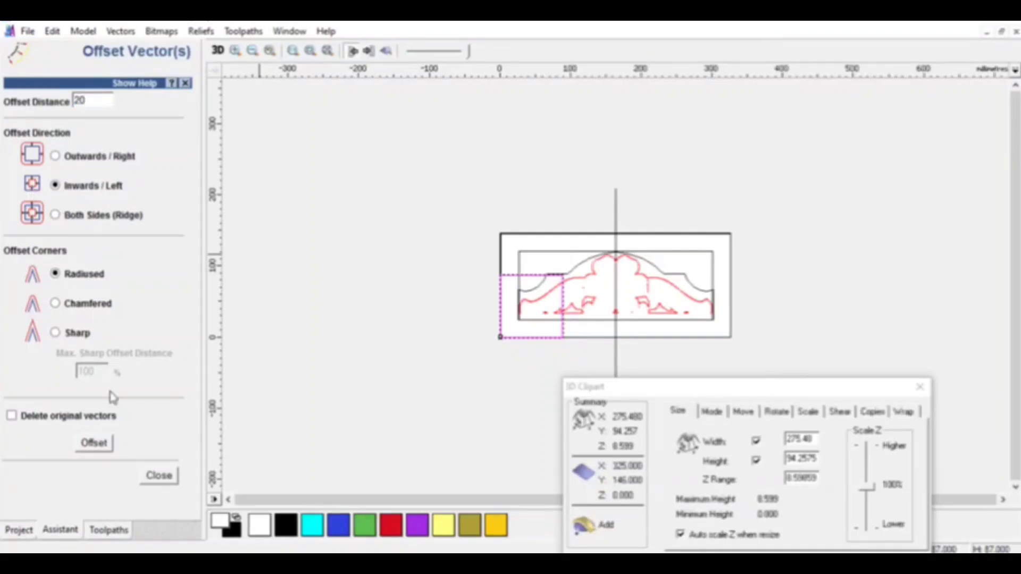
left_click(94, 443)
scroll(604, 255, "up", 3)
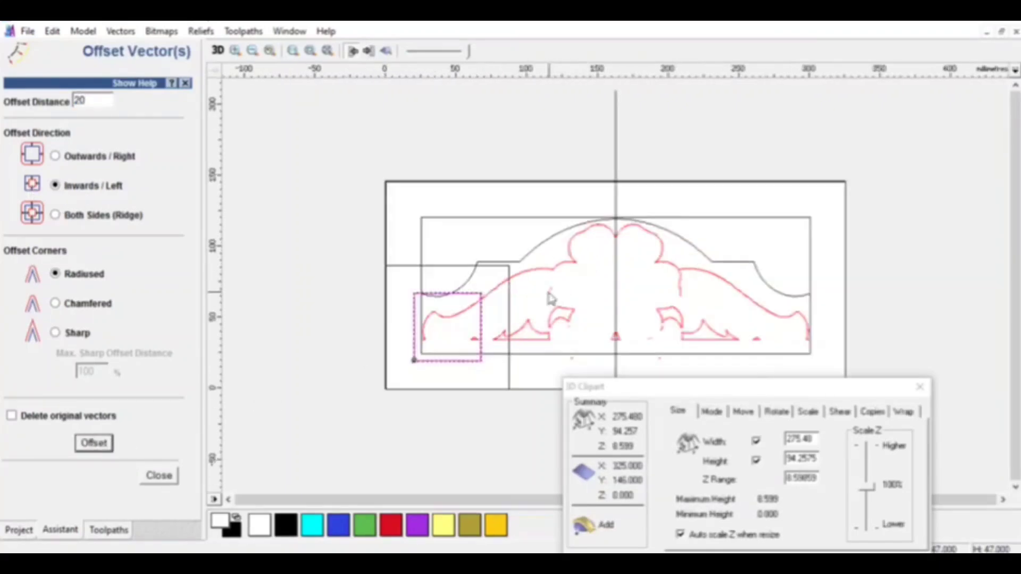
scroll(437, 315, "up", 2)
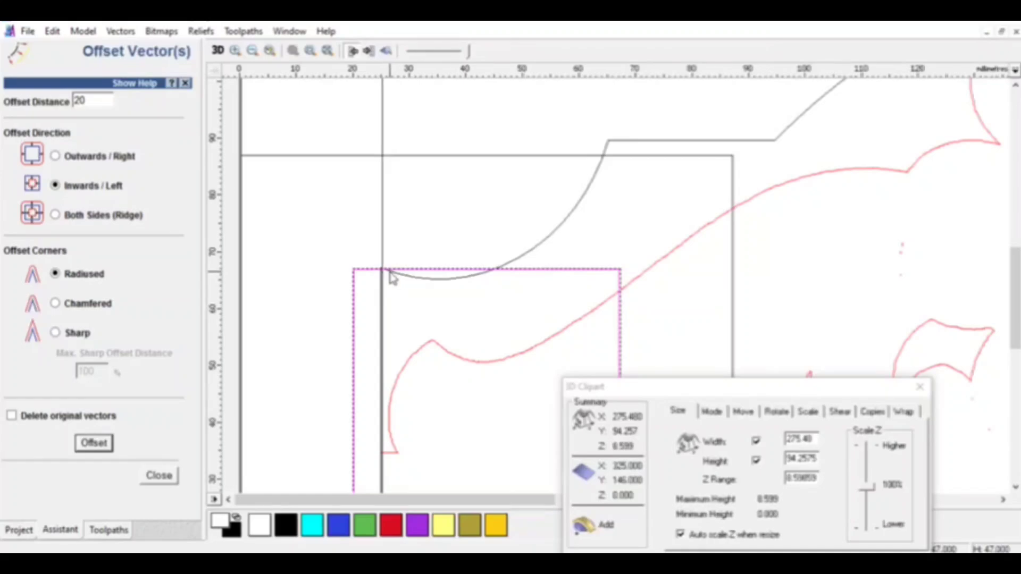
- Paste the chair relief into the model with a Z range of 10 and show its shading in the 2D view
left_click_drag(712, 391, 471, 149)
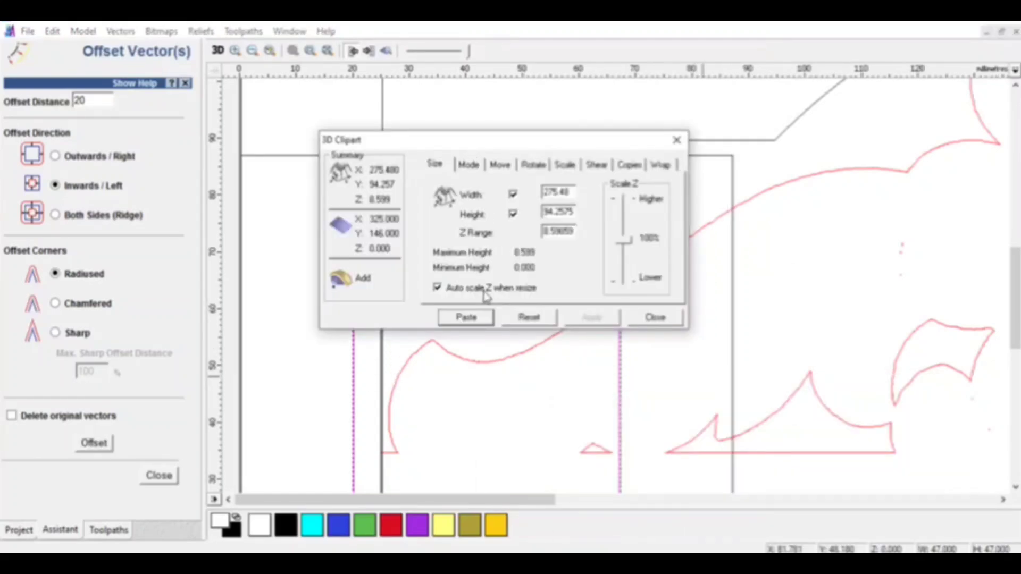
left_click_drag(578, 236, 493, 226)
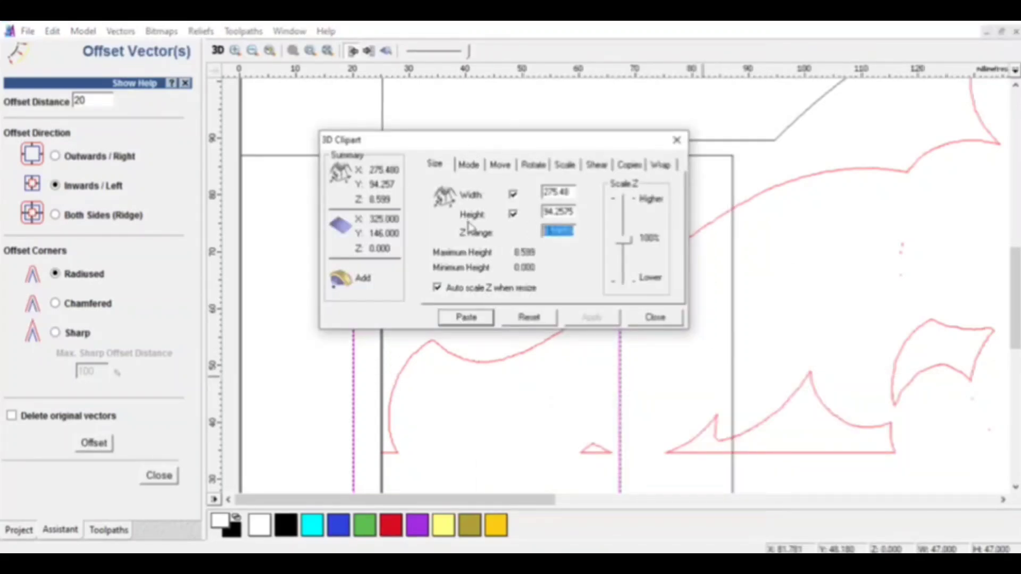
type("10")
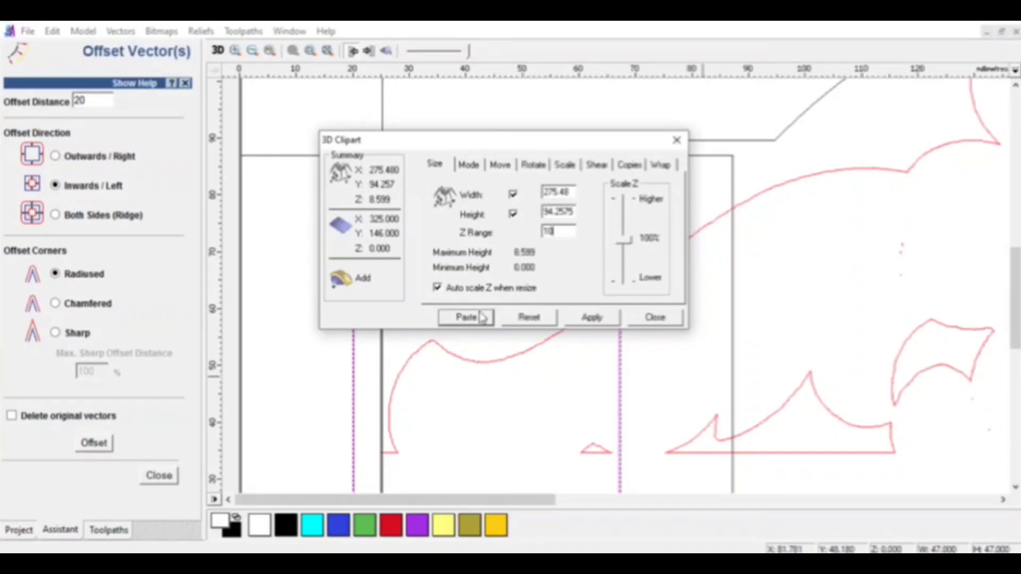
left_click(592, 318)
left_click(476, 319)
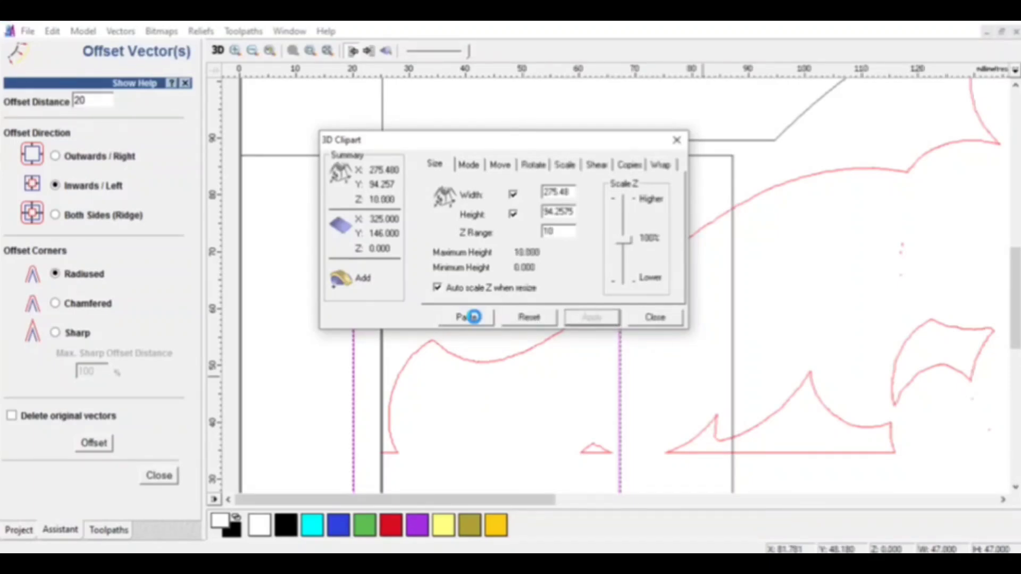
left_click(655, 318)
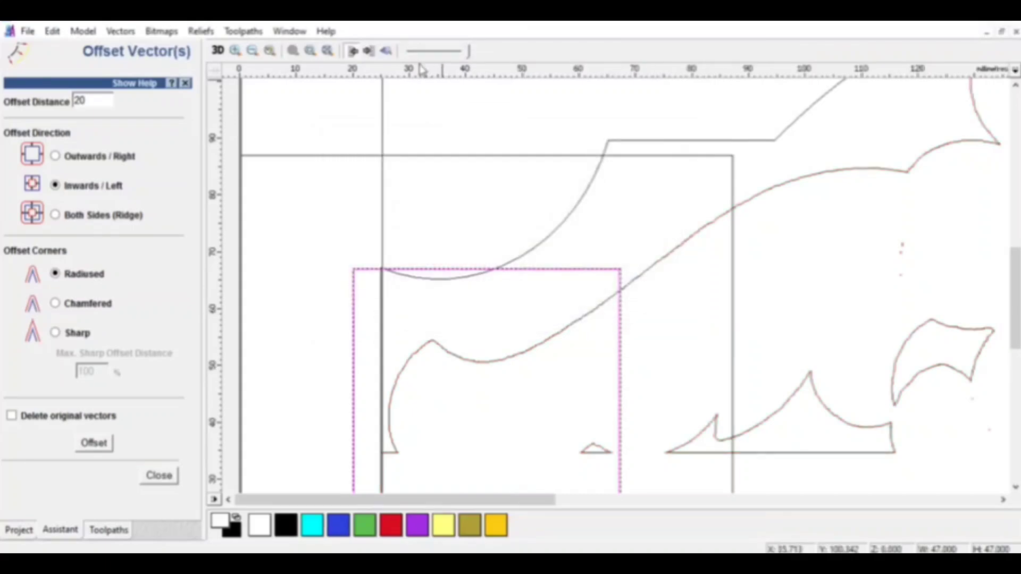
left_click(390, 52)
scroll(821, 275, "down", 2)
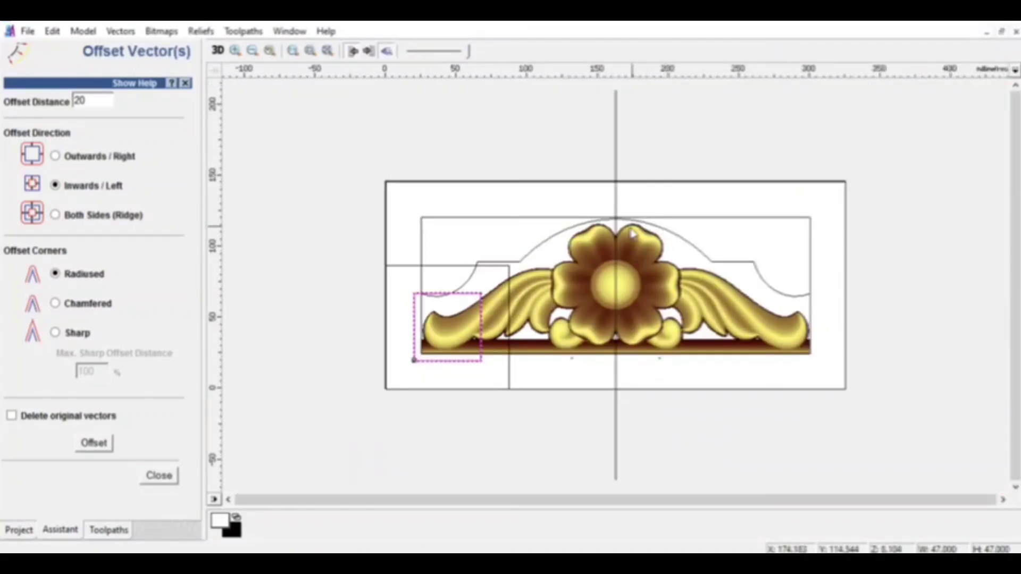
- Try offsetting the arched outline 20 mm outwards with radiused corners, and delete the offset copy
left_click(555, 237)
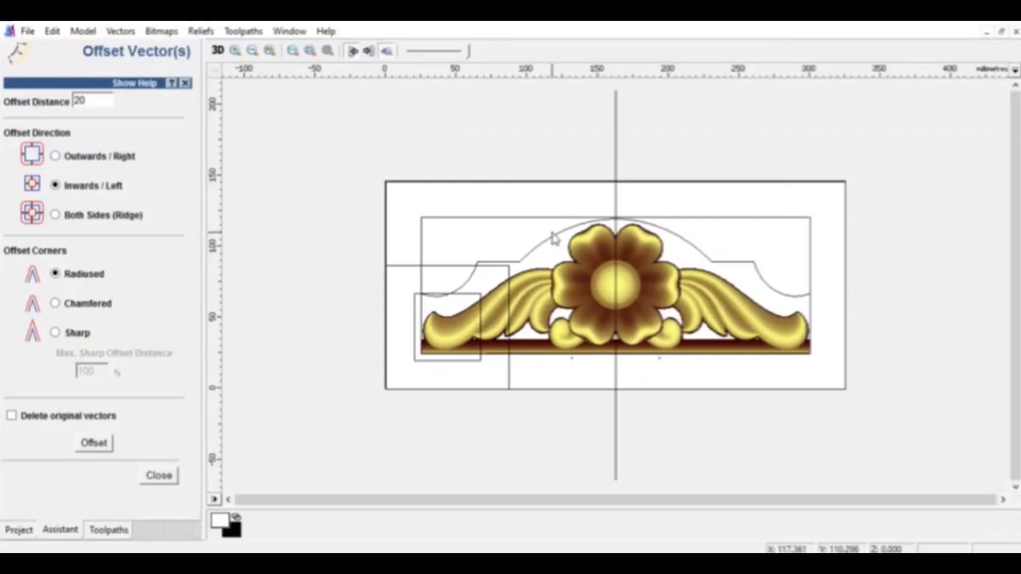
left_click(555, 237)
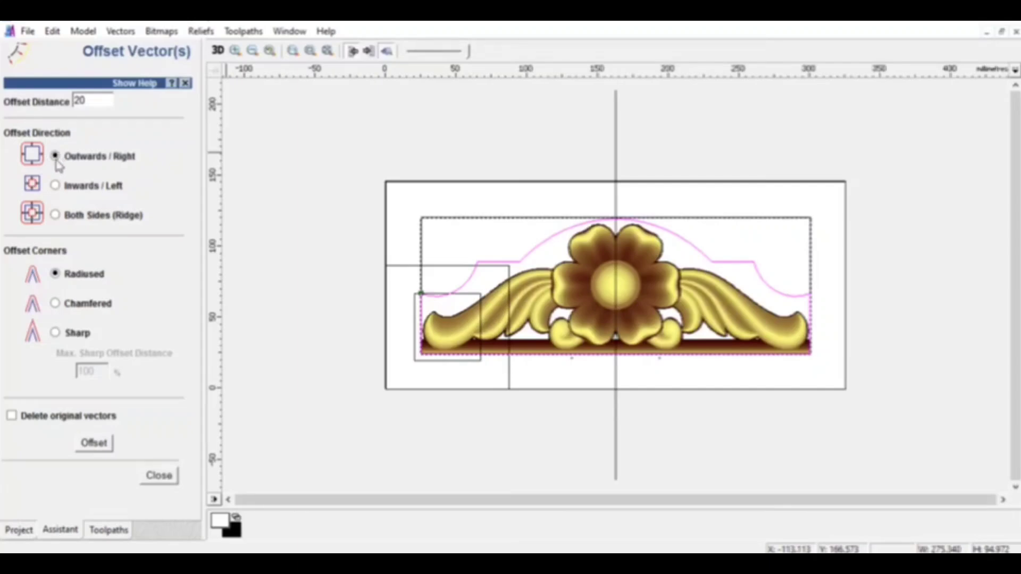
left_click(101, 443)
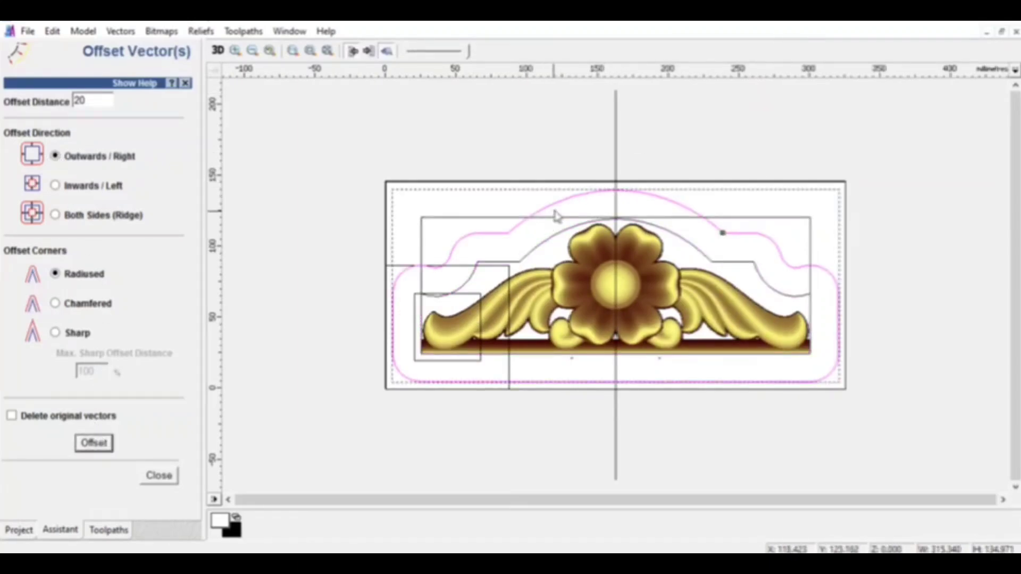
left_click(583, 209)
left_click(578, 199)
key("Delete")
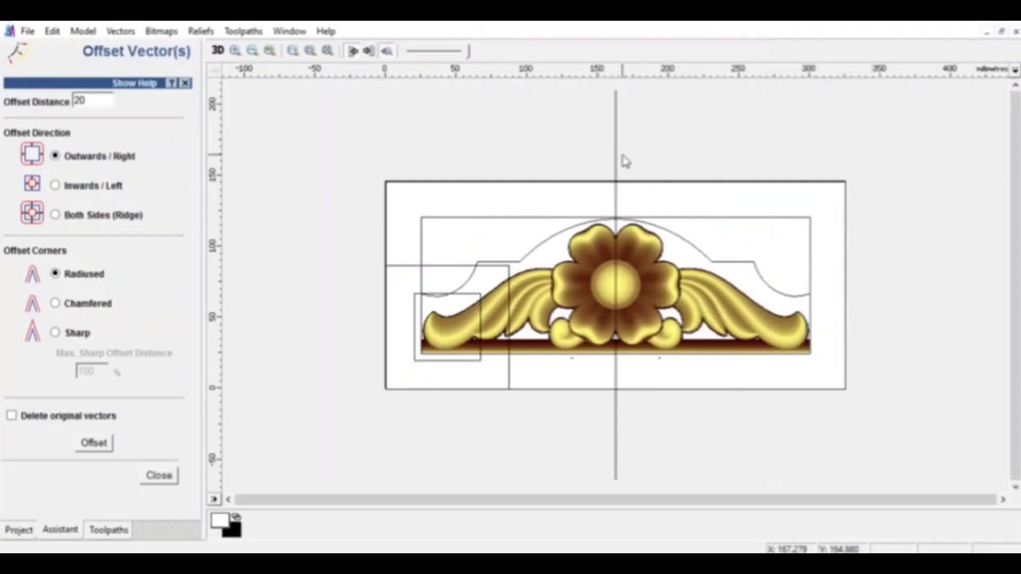
- Stretch the arched outline upwards to about 100.7 mm high and offset it 20 mm outwards
left_click(659, 228)
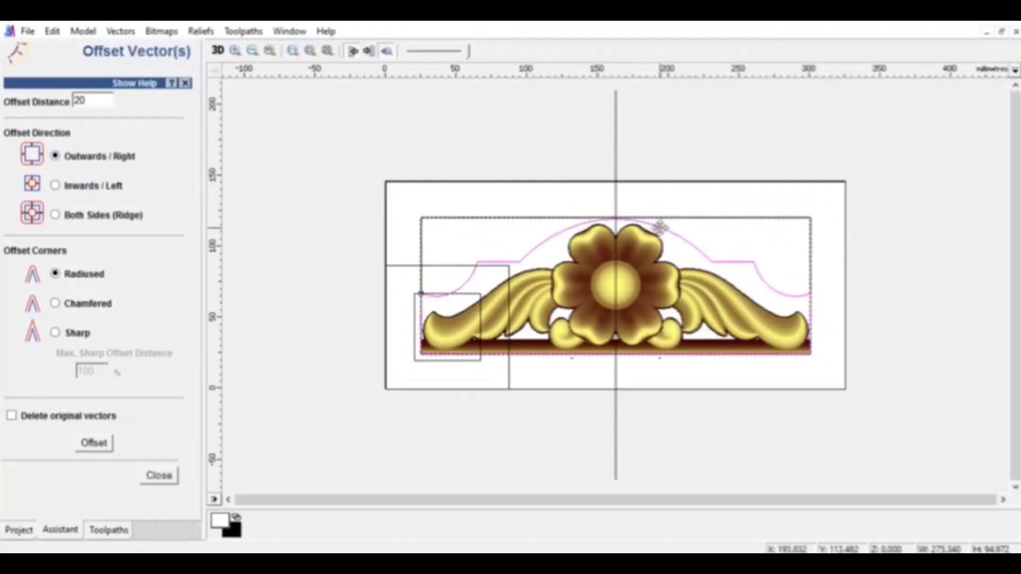
left_click(659, 227)
scroll(577, 216, "up", 4)
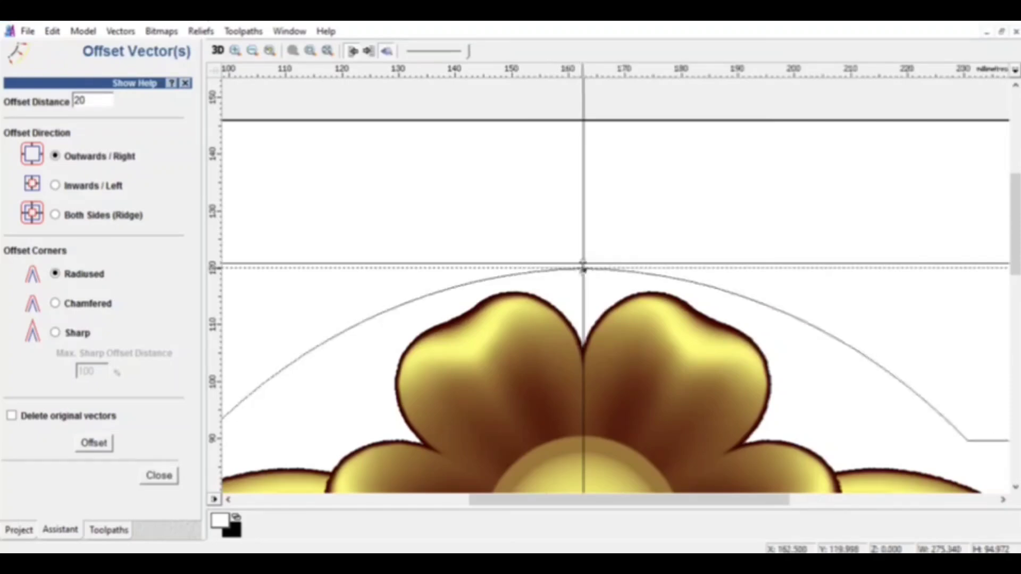
left_click_drag(583, 268, 583, 237)
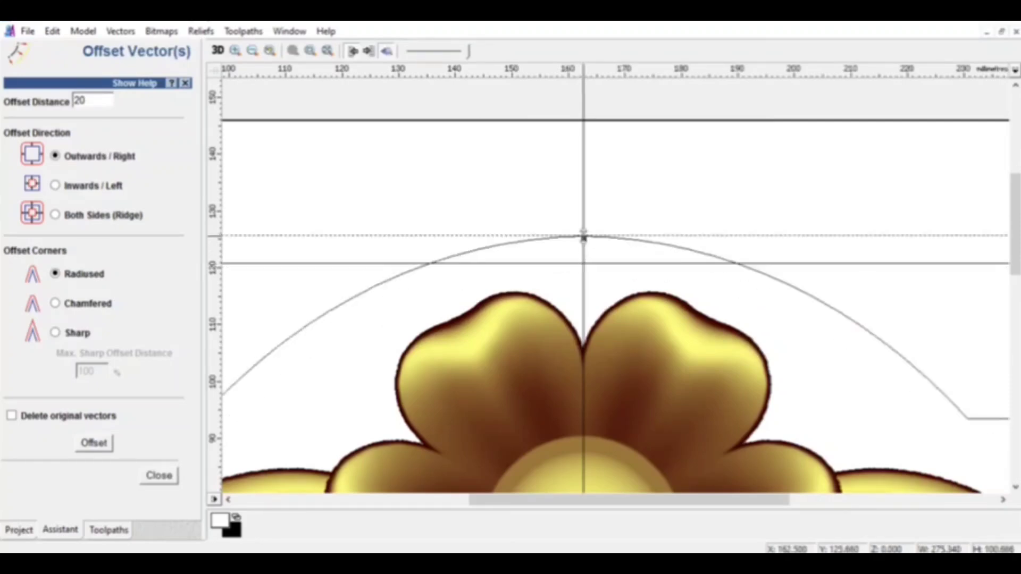
left_click(113, 444)
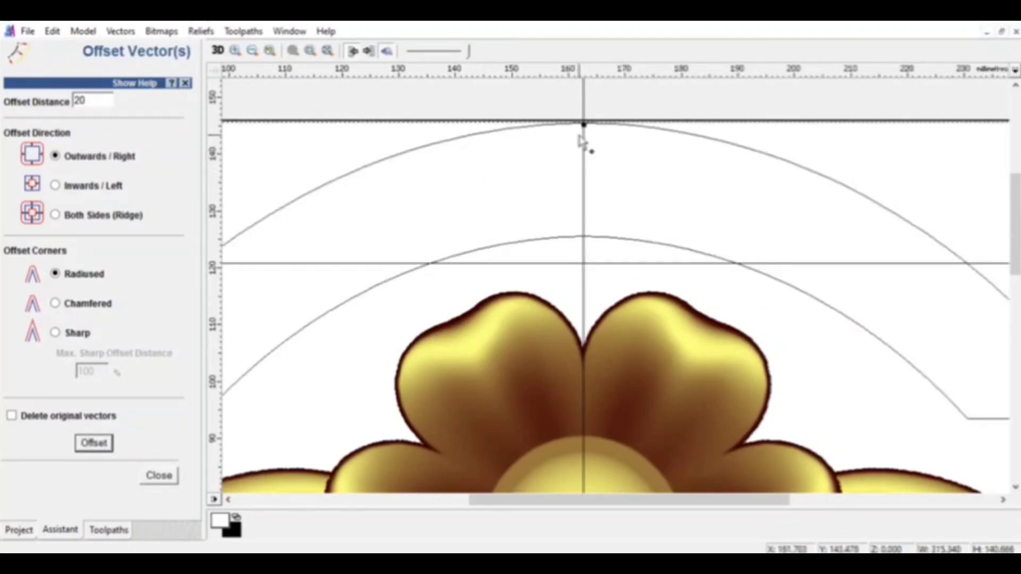
scroll(565, 276, "down", 4)
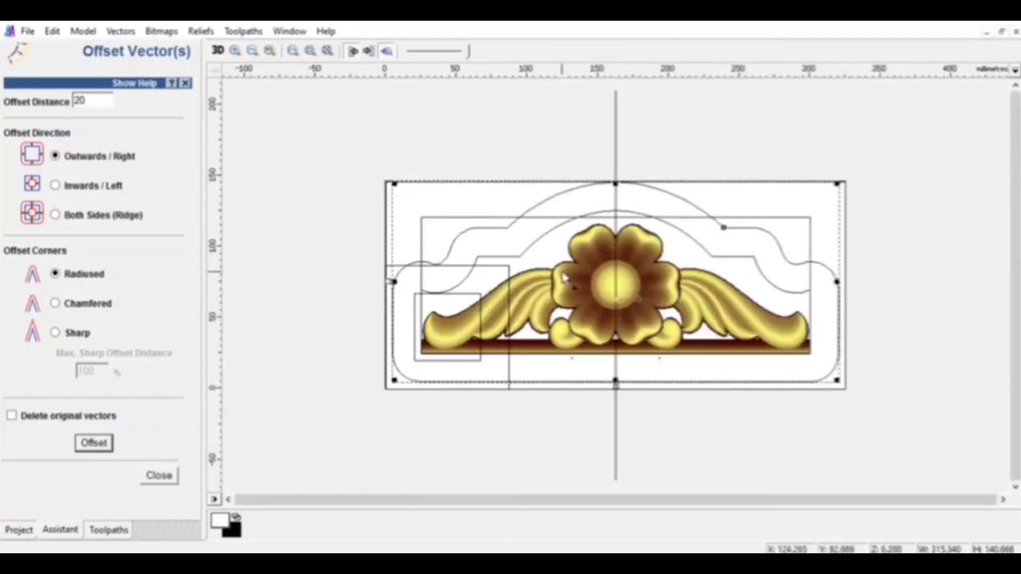
- Move the inner arched outline's upper-left end node outwards past the small offset square's left edge, to about X 17.5, Y 68.5, and deselect the outline
scroll(449, 276, "up", 2)
scroll(397, 284, "up", 2)
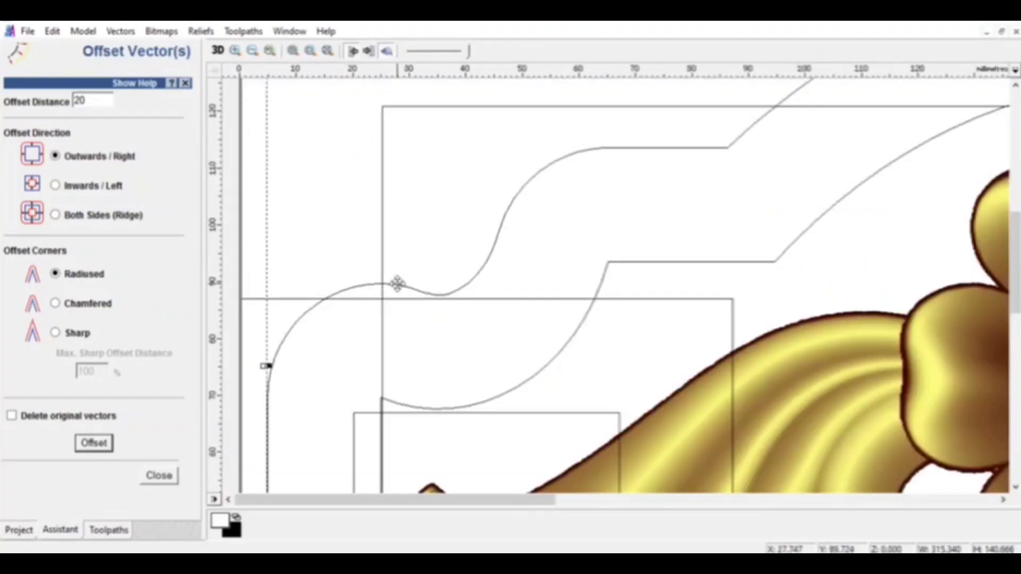
left_click(416, 406)
left_click(417, 407)
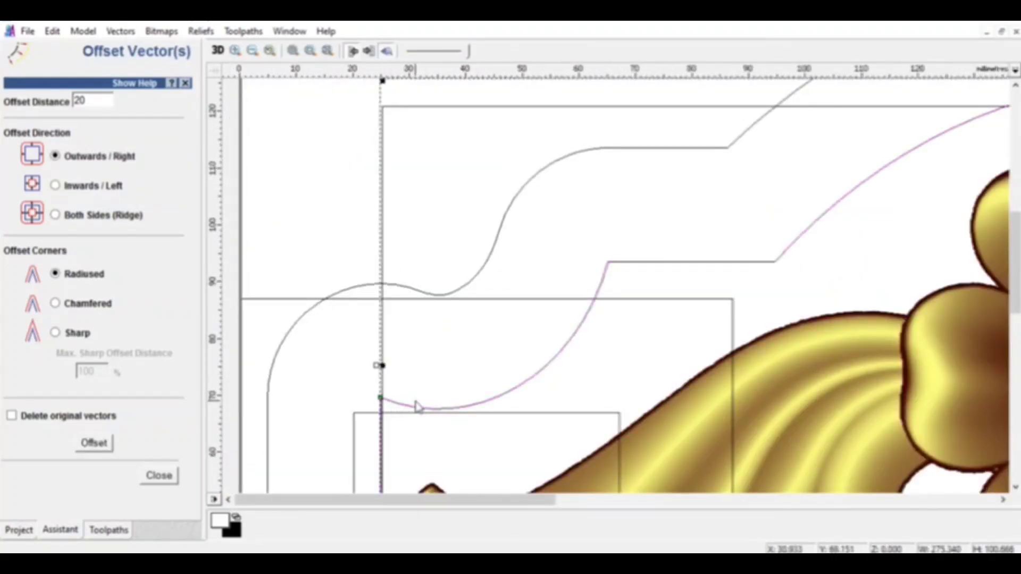
key("n")
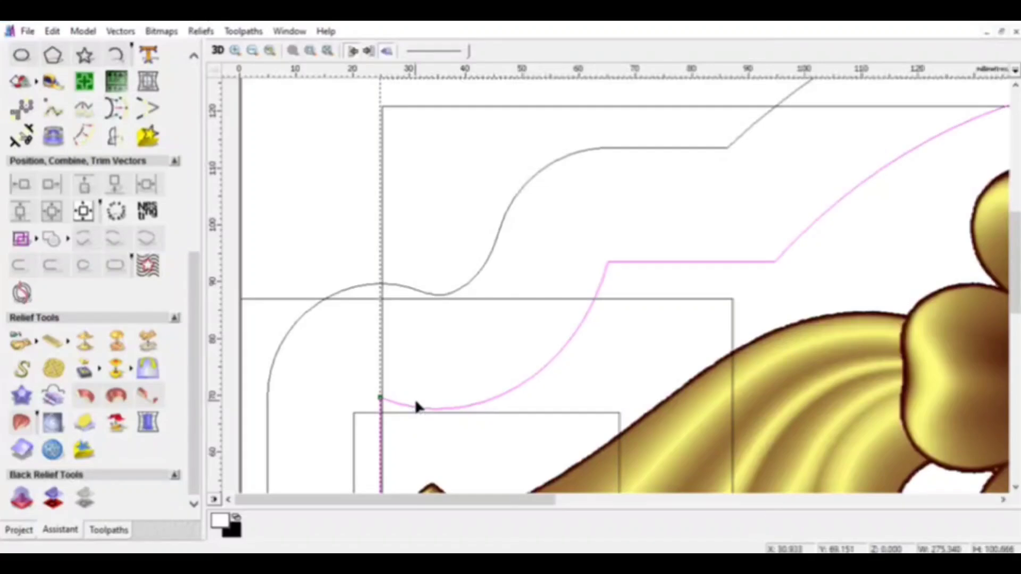
left_click(600, 338)
left_click(564, 351)
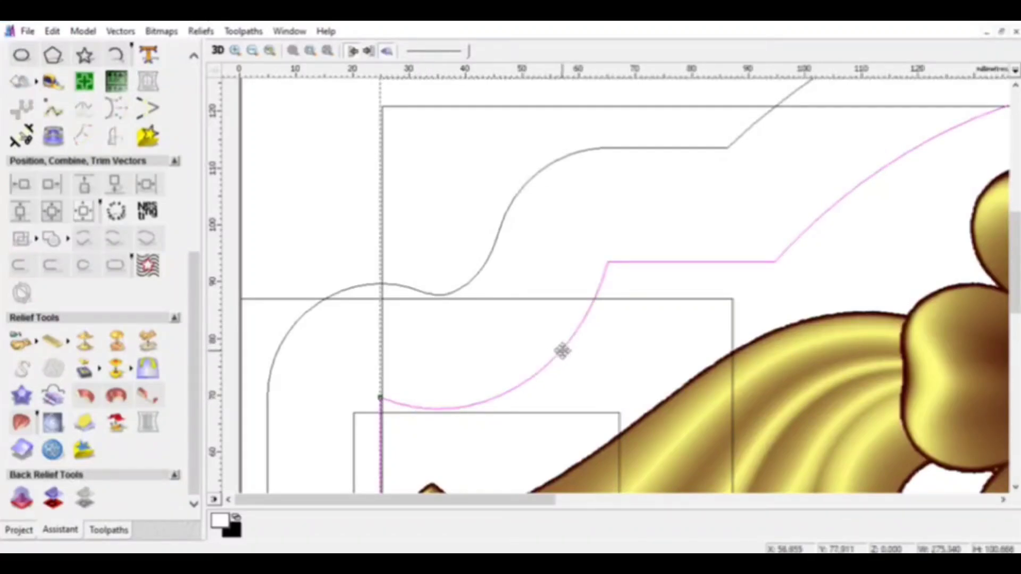
key("n")
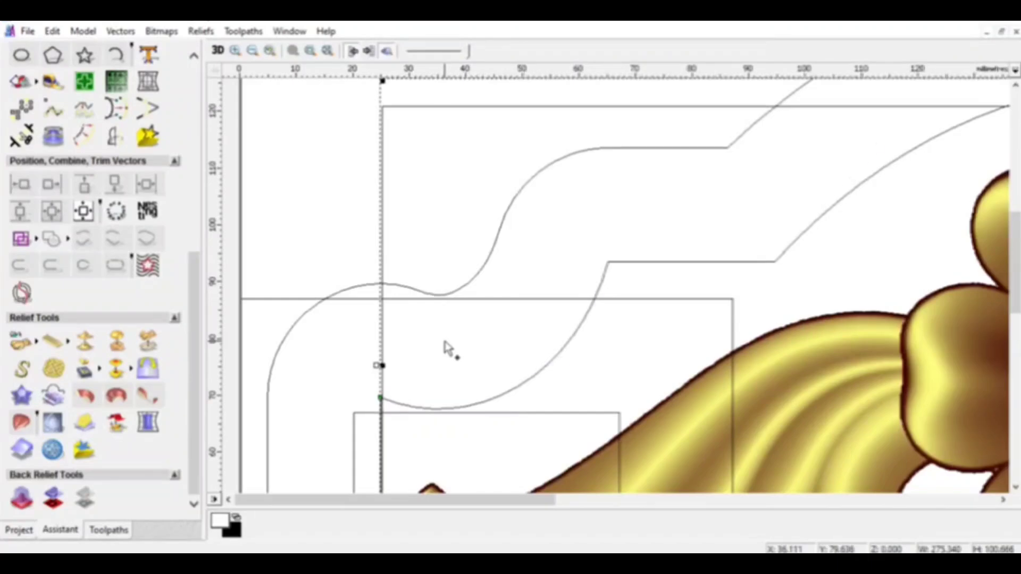
key("ctrl+z")
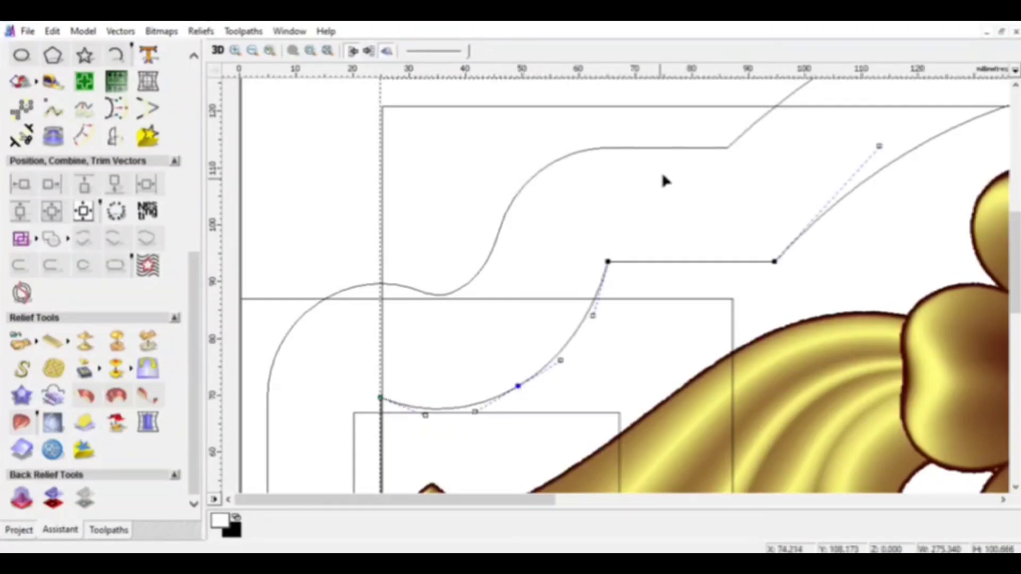
left_click_drag(379, 397, 344, 405)
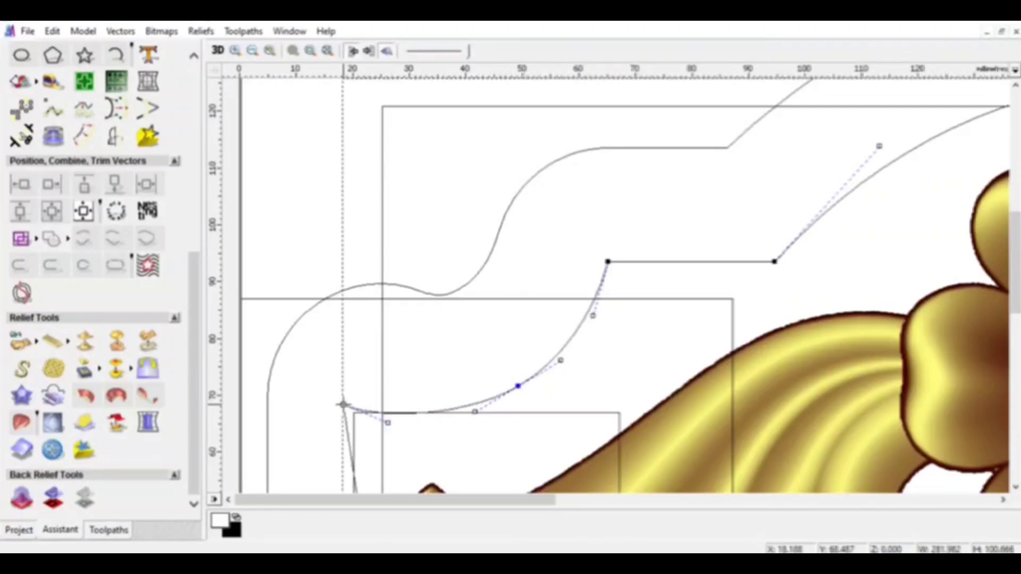
scroll(405, 420, "up", 1)
scroll(572, 305, "up", 1)
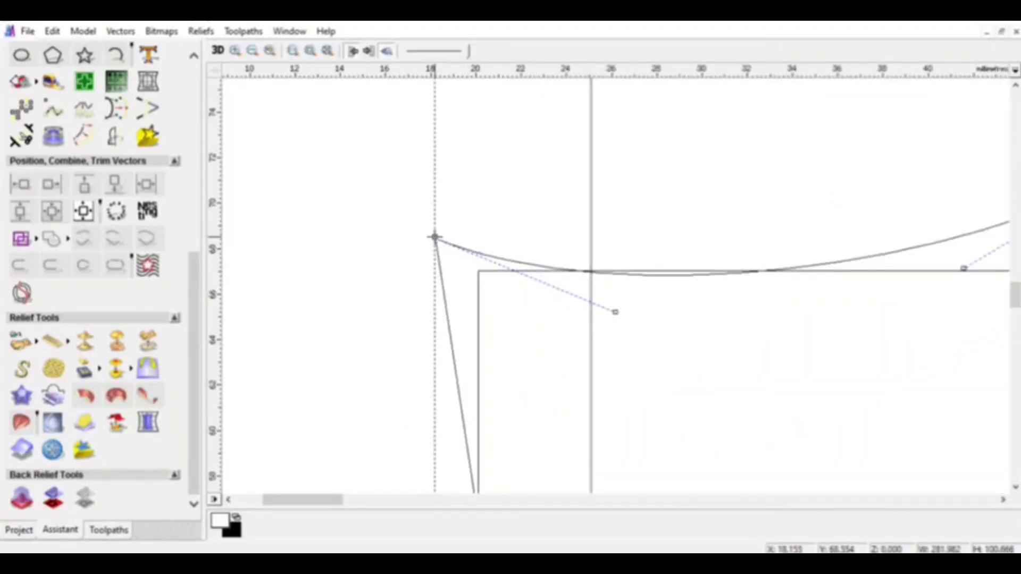
left_click_drag(435, 237, 419, 237)
left_click(266, 273)
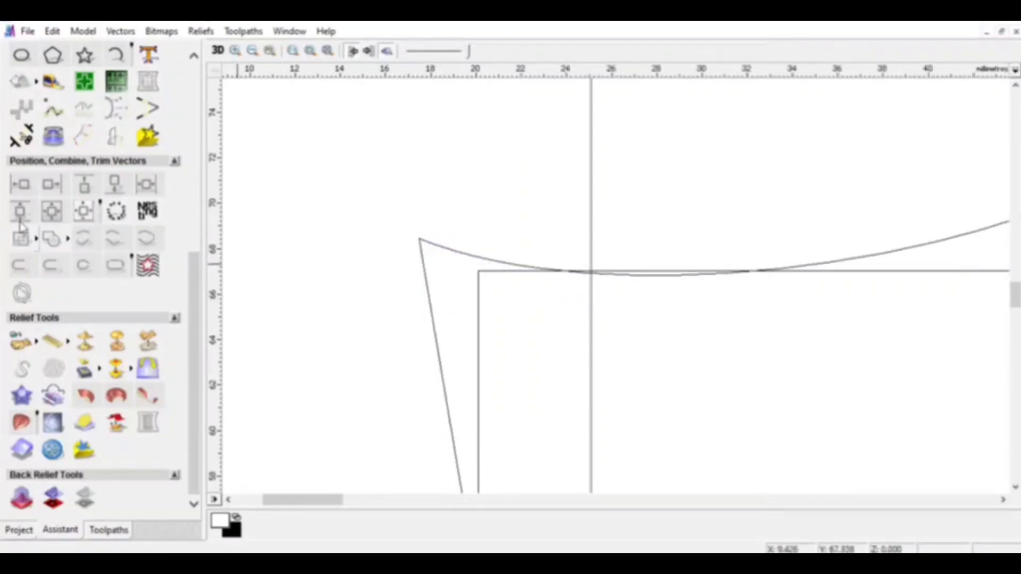
- Trim the outer outline's top arch and upper-right portion, and trim the inner arched outline back to the vertical centre line
left_click(25, 141)
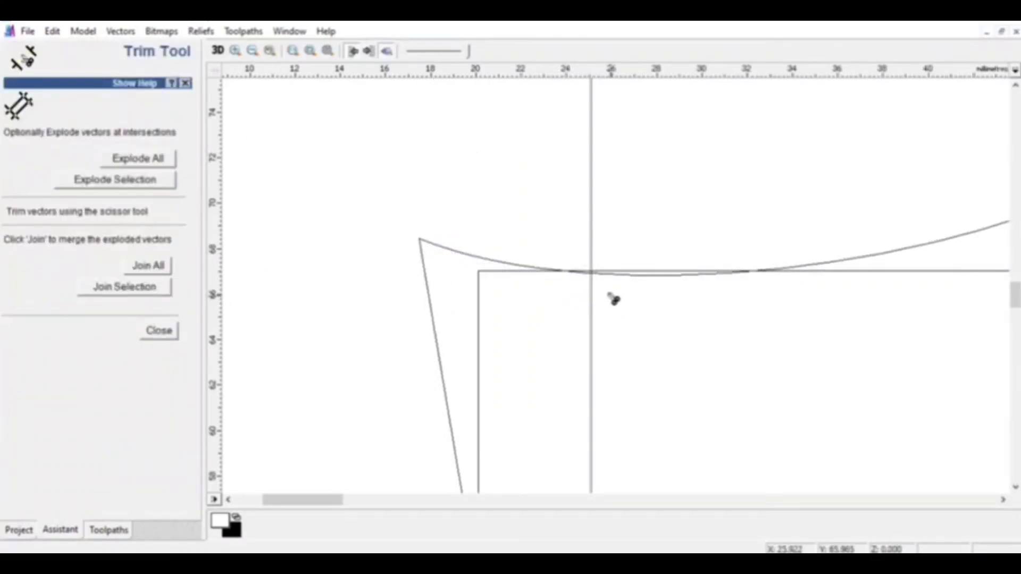
scroll(581, 275, "down", 5)
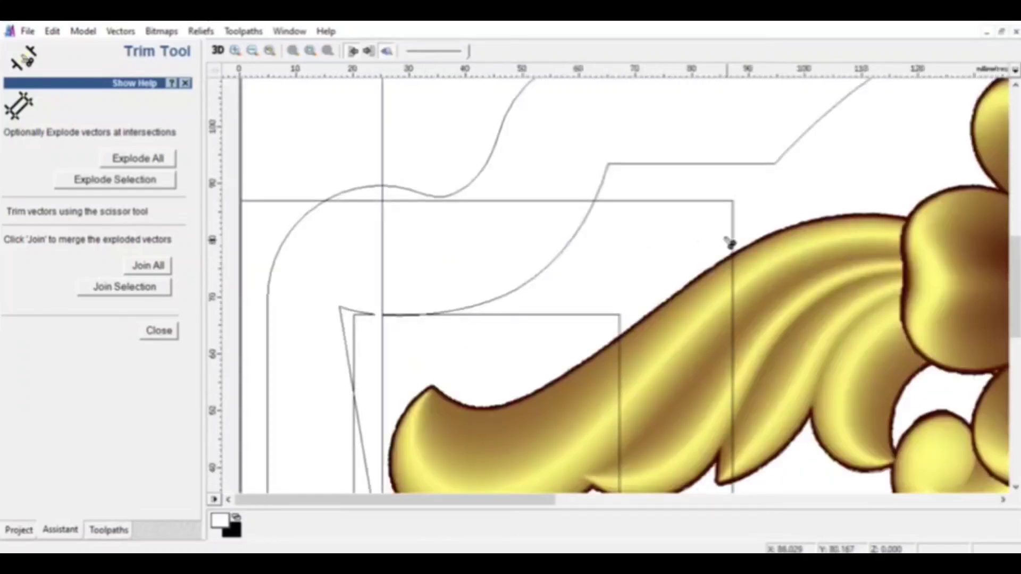
left_click(721, 108)
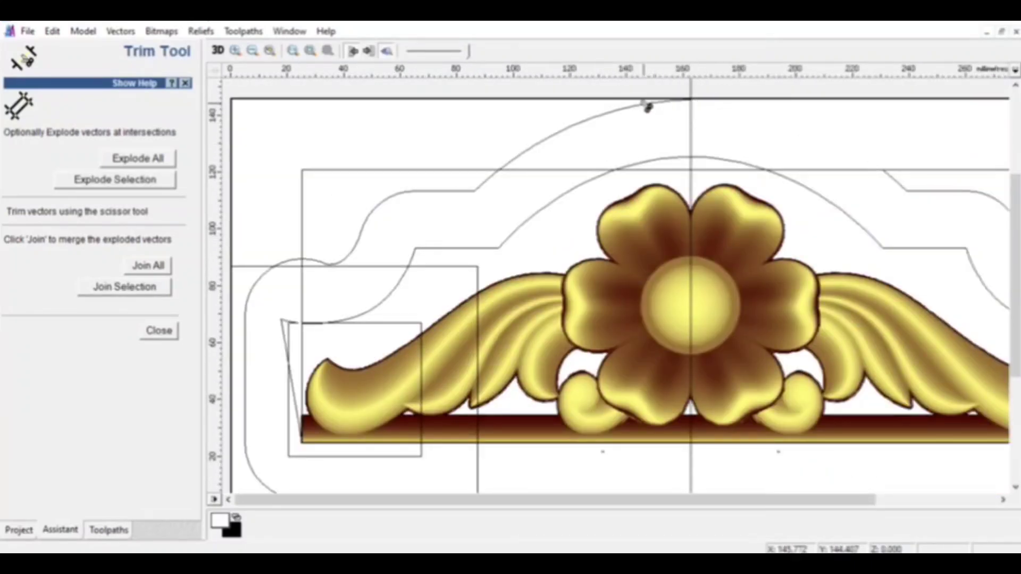
left_click(647, 105)
left_click(711, 157)
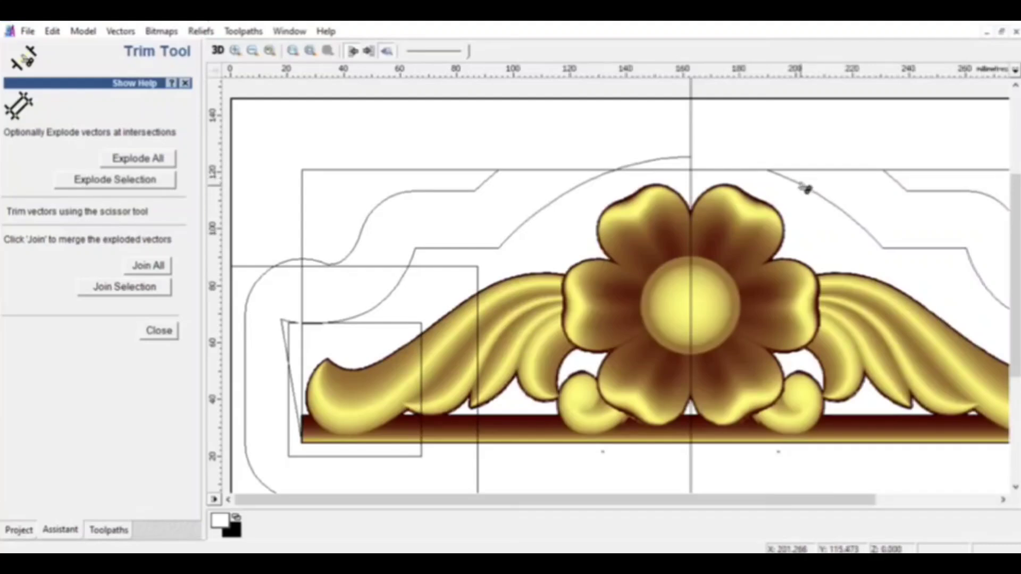
left_click(804, 186)
left_click(935, 191)
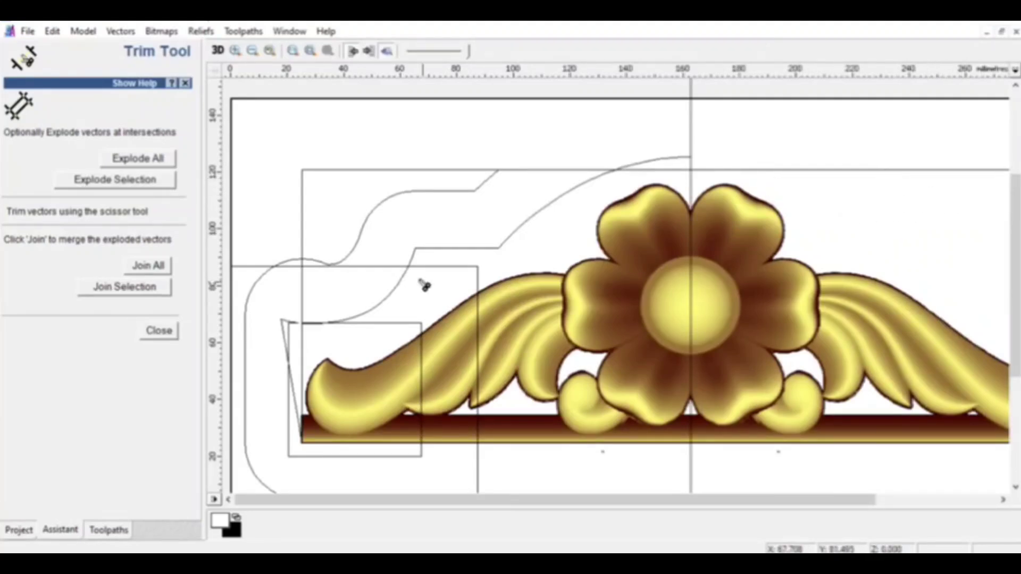
- Trim the outer outline's upper-left curve, the upper-left corner of the rectangle around the relief, and the large square's overlapping edges
left_click(398, 197)
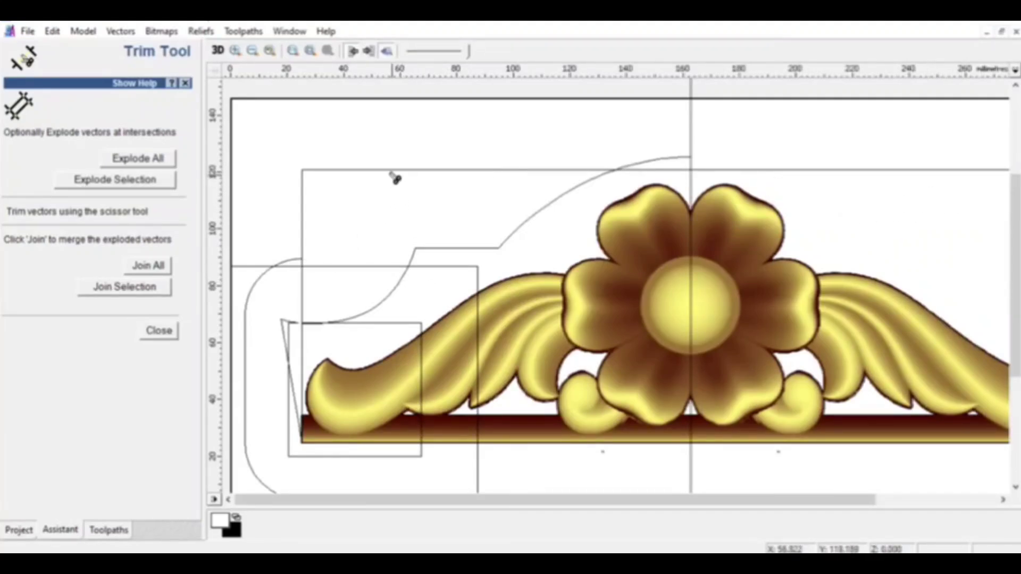
left_click(396, 170)
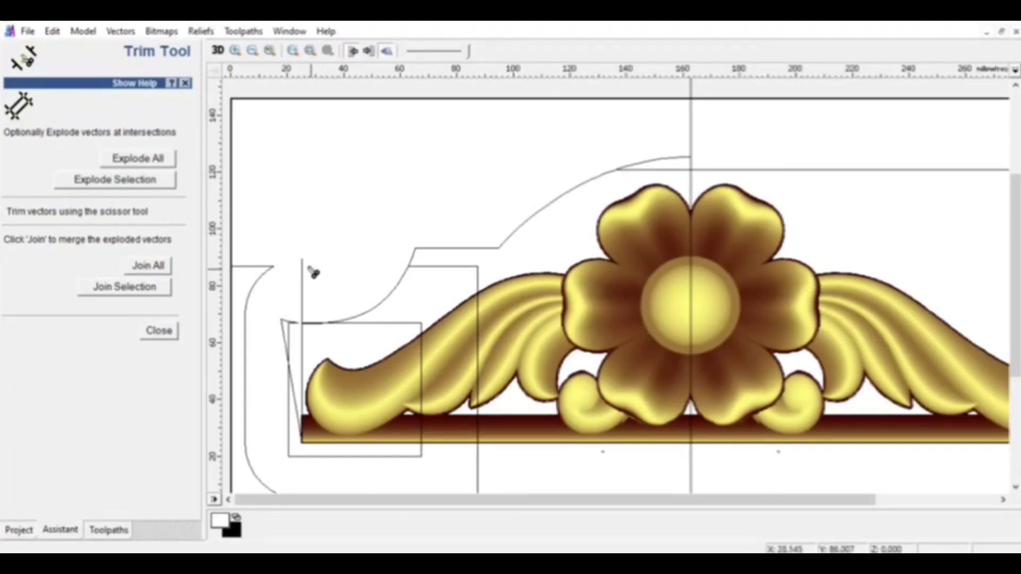
left_click(428, 266)
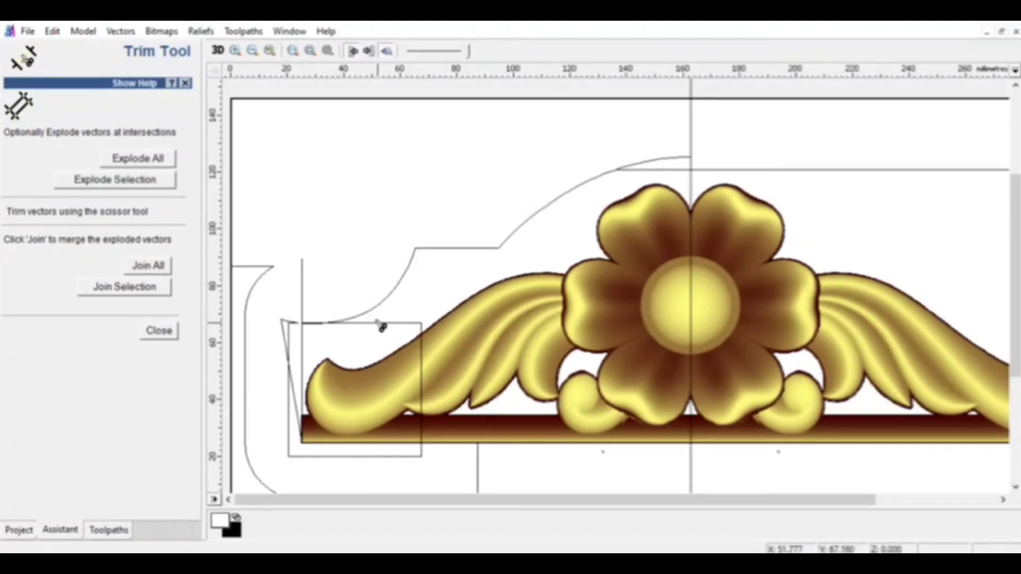
- Trim away the small square and the inner outline's protruding upper-left end beyond the rectangle's left edge
left_click(380, 324)
left_click(285, 335)
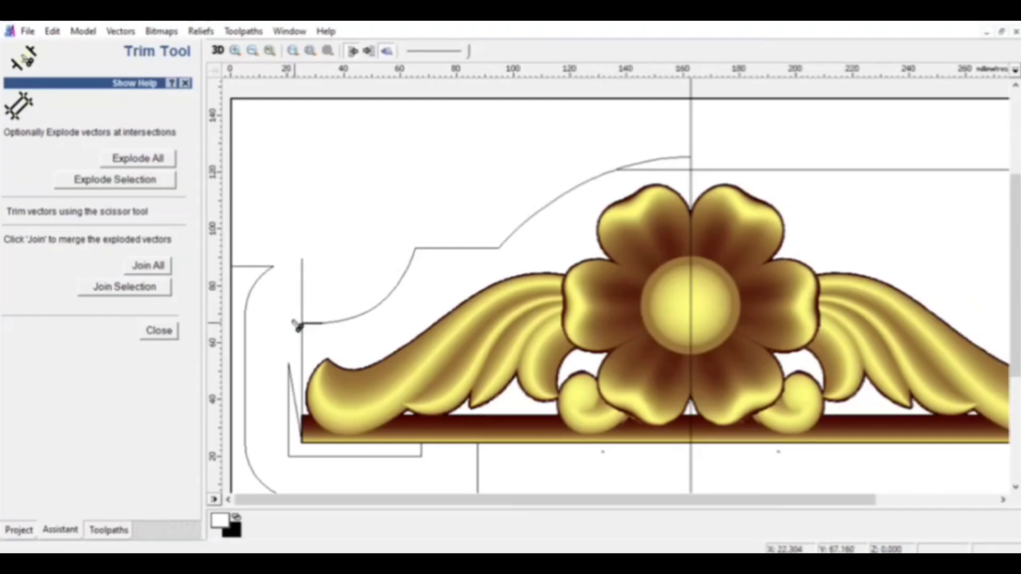
left_click(290, 403)
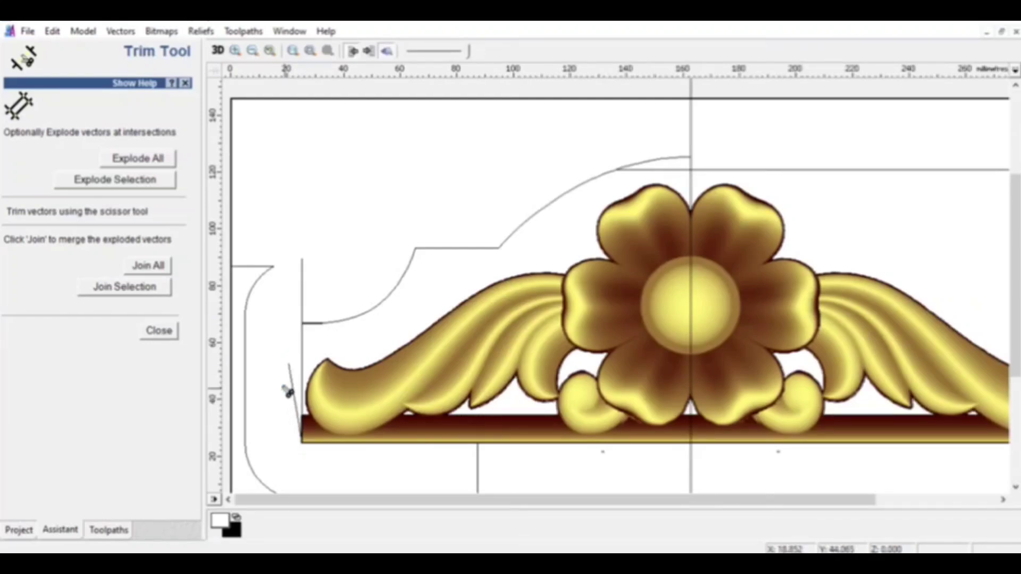
key("Escape")
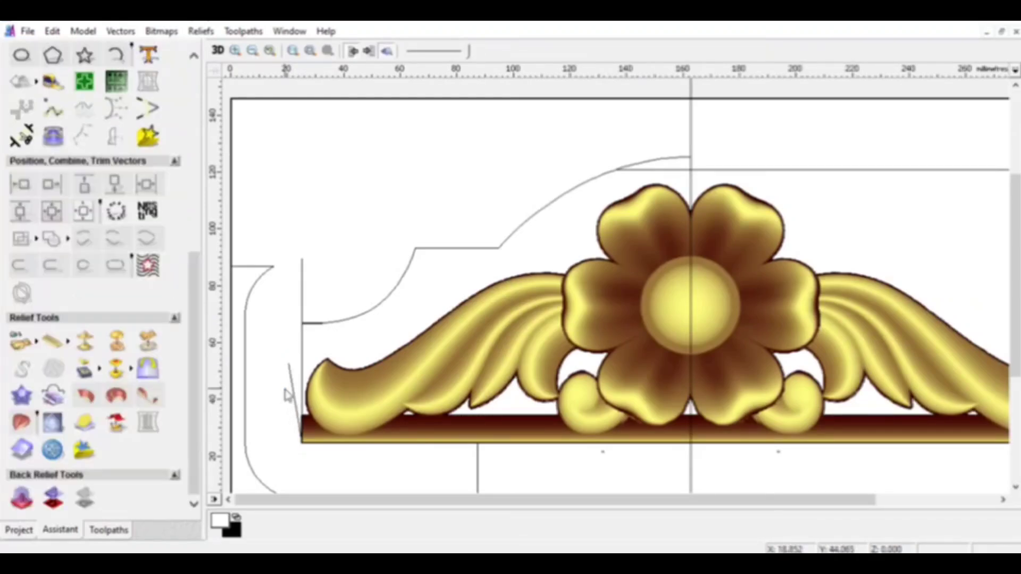
- Trim the overlapping straight line at the arched outline's lower-left end, near X 27, Y 67
left_click(22, 139)
scroll(305, 319, "up", 3)
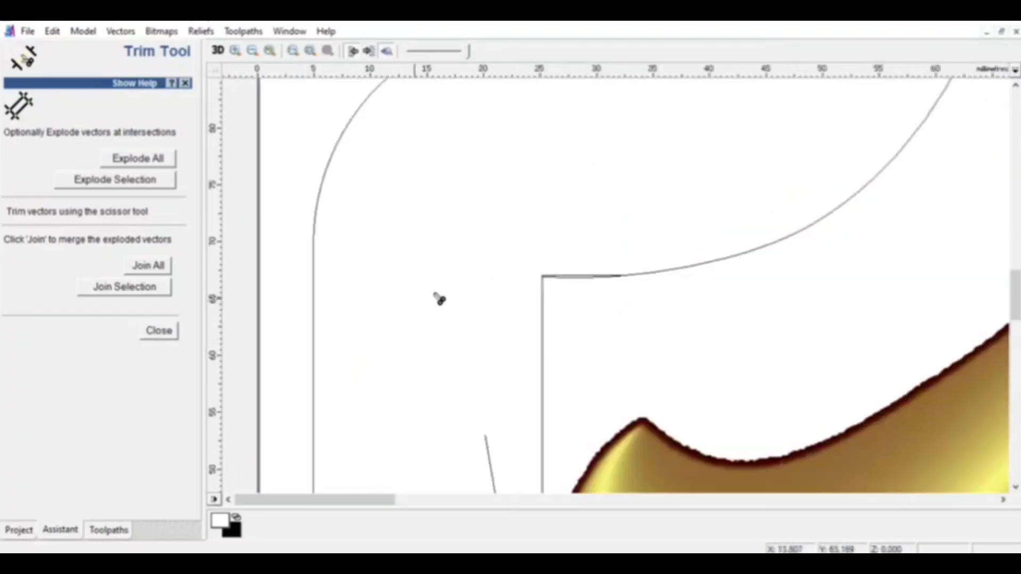
scroll(593, 284, "up", 3)
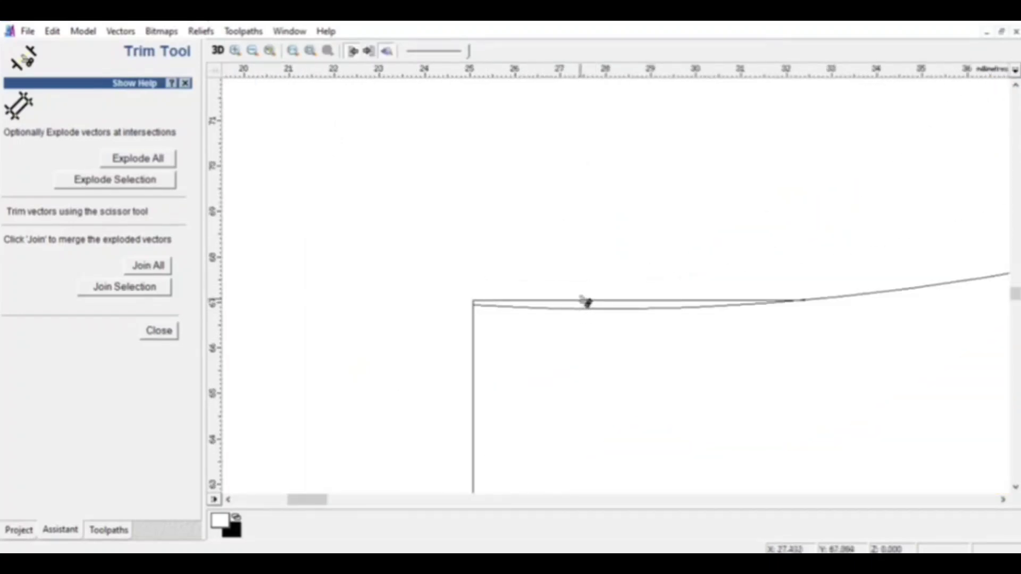
left_click(581, 301)
scroll(589, 301, "down", 4)
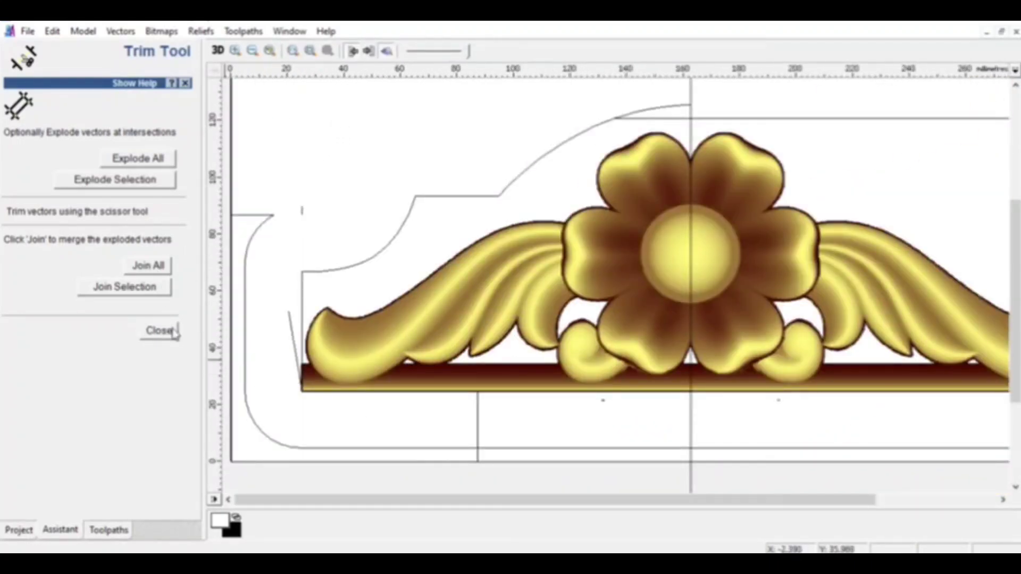
left_click(159, 331)
- Delete the rest of the outer offset outline and the short horizontal leftover at the model's left edge
left_click(244, 262)
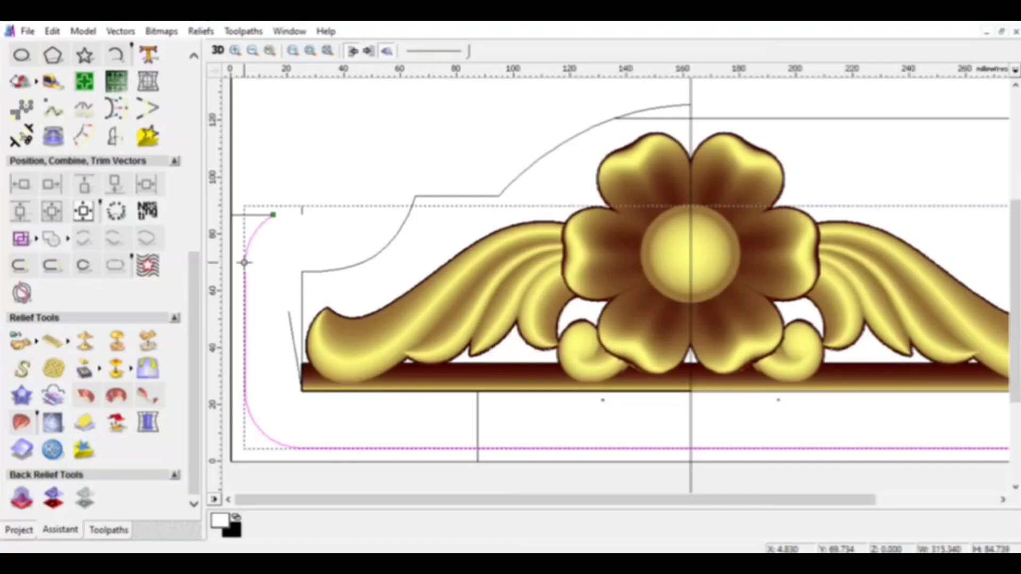
key("Delete")
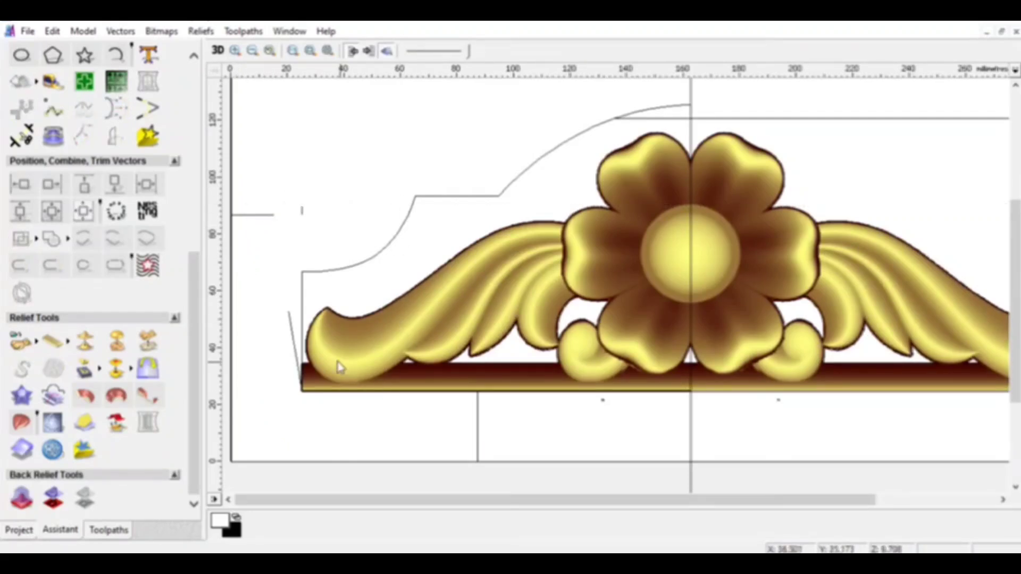
scroll(320, 328, "down", 2)
left_click_drag(341, 193, 419, 419)
key("Delete")
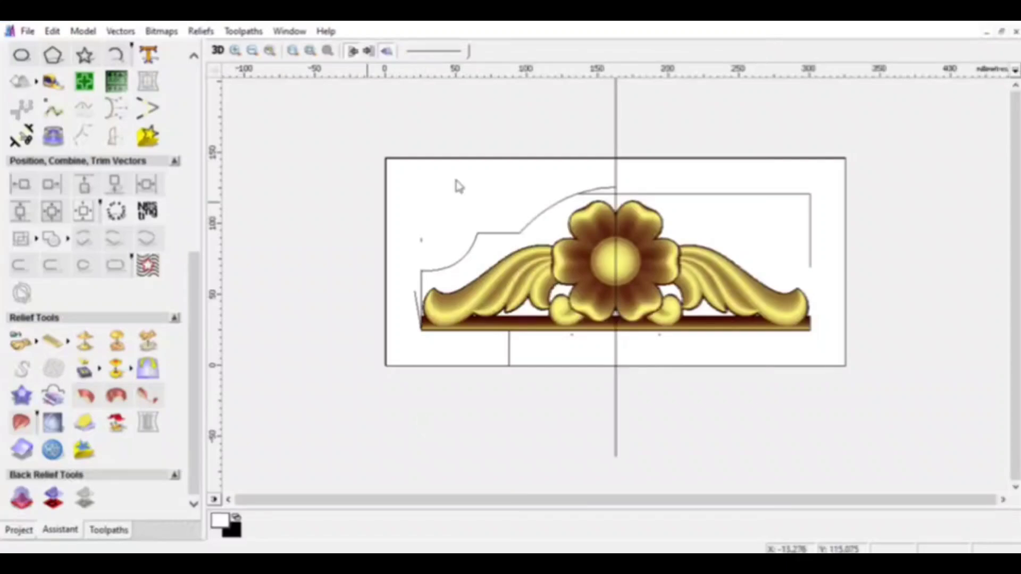
- Delete the slanted leftover of the inner outline and the short vertical line below the relief's base
left_click(415, 310)
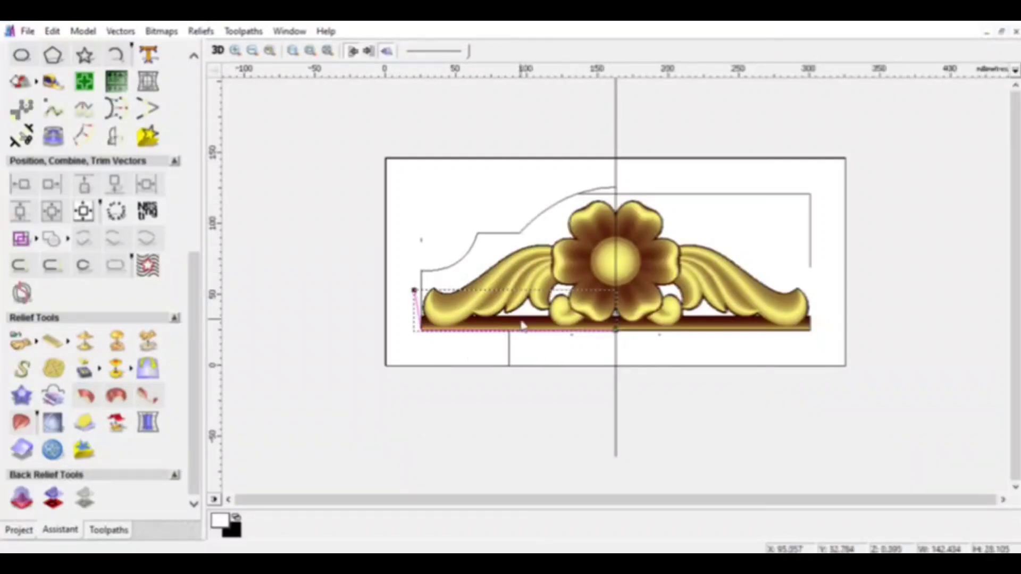
key("Delete")
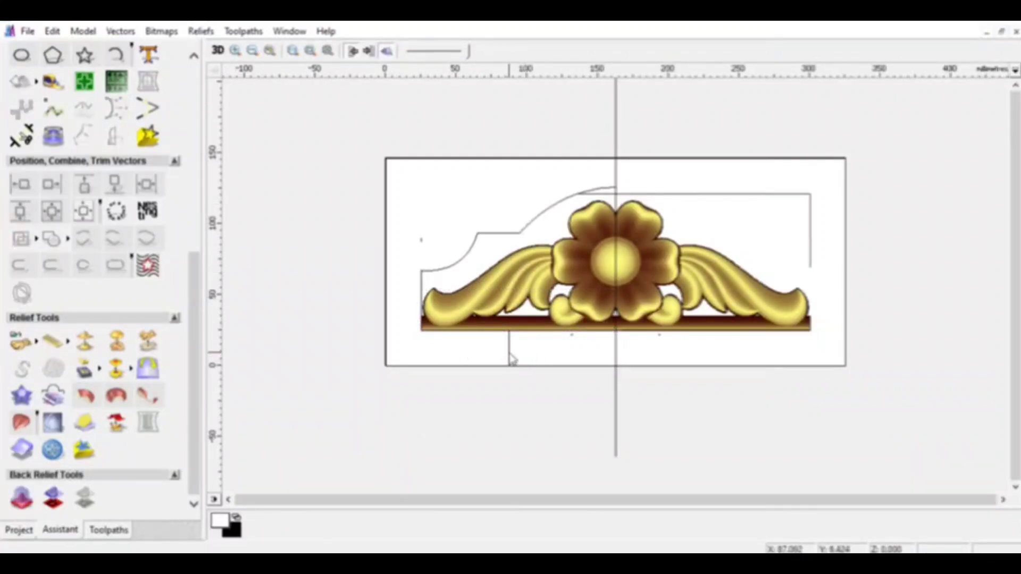
left_click(510, 349)
key("Delete")
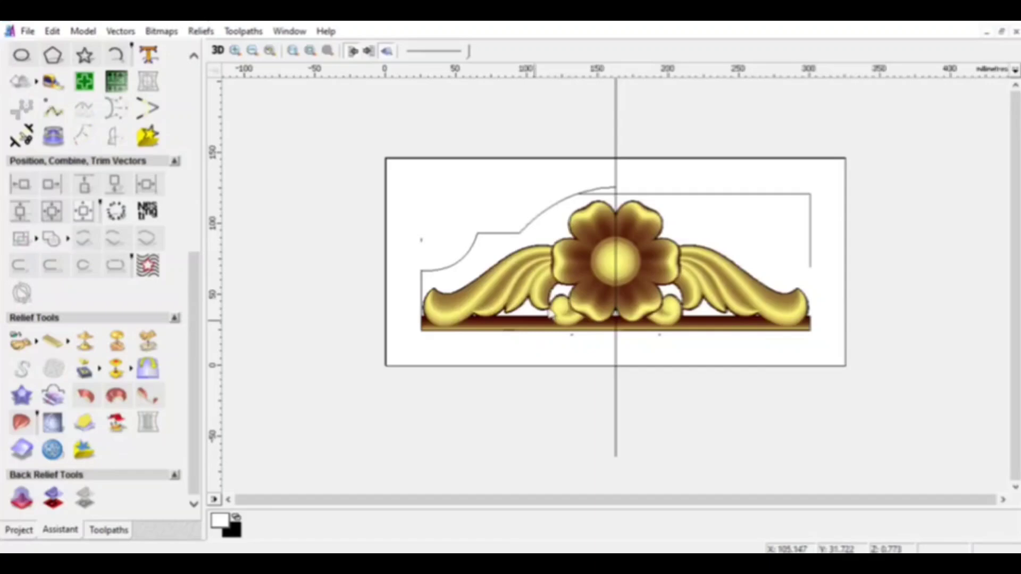
- Delete the leftover base line right of the centre line and the rectangle's remaining upper-right section
left_click(618, 314)
key("Delete")
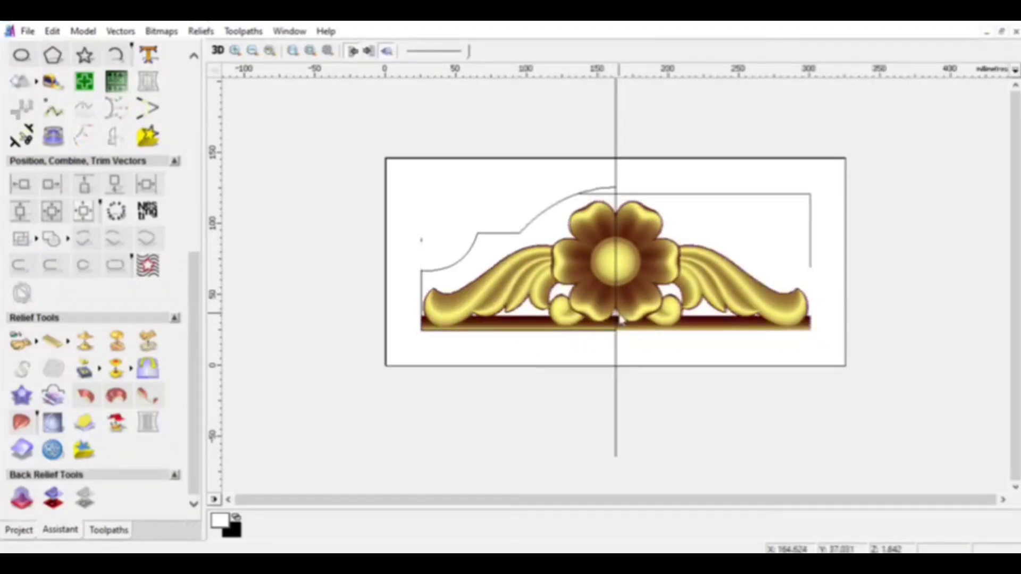
left_click(595, 198)
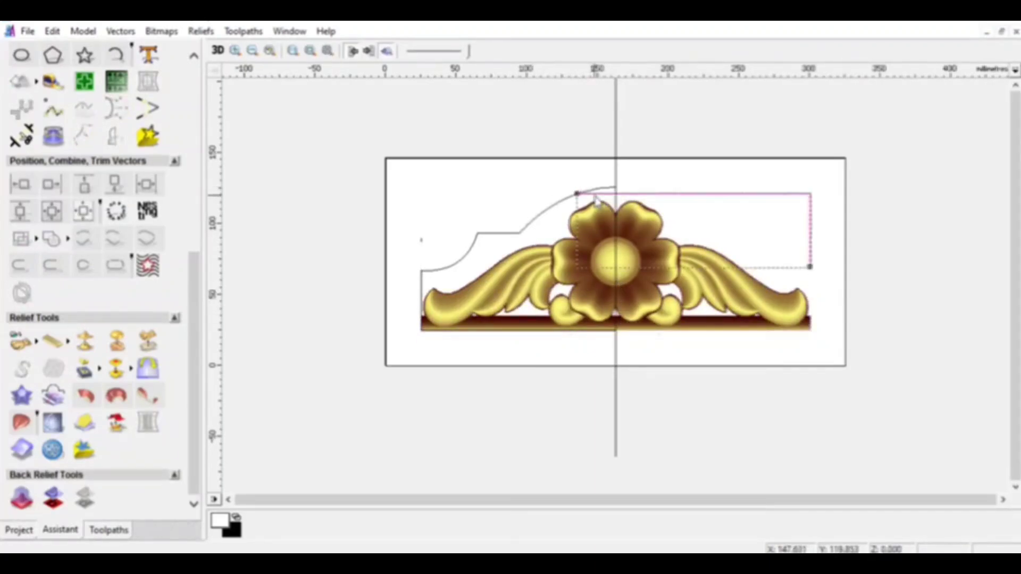
key("Delete")
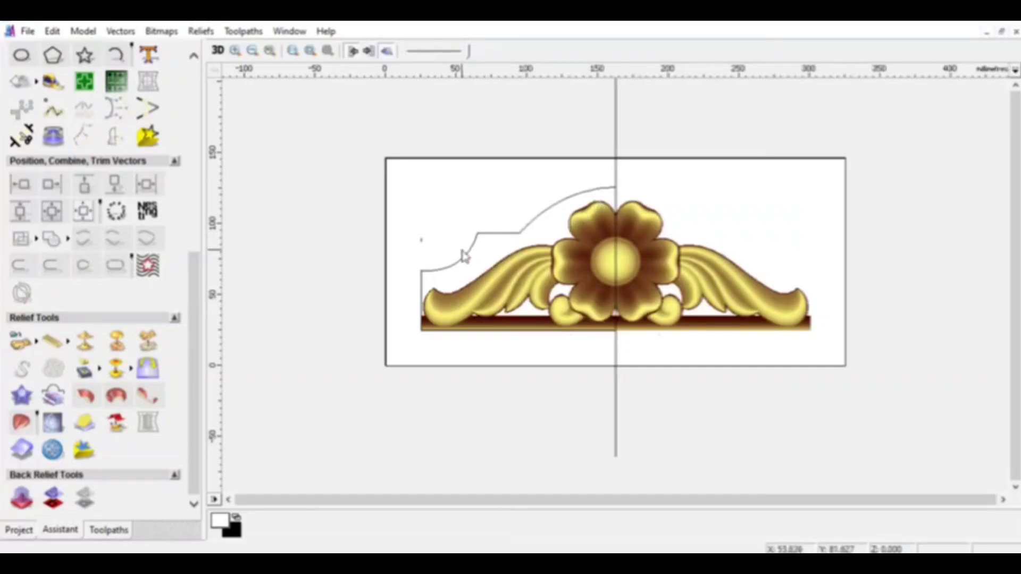
- Delete the rectangle's remaining left and base lines and the short leftover segment under the relief, keeping the half arch
left_click(465, 262)
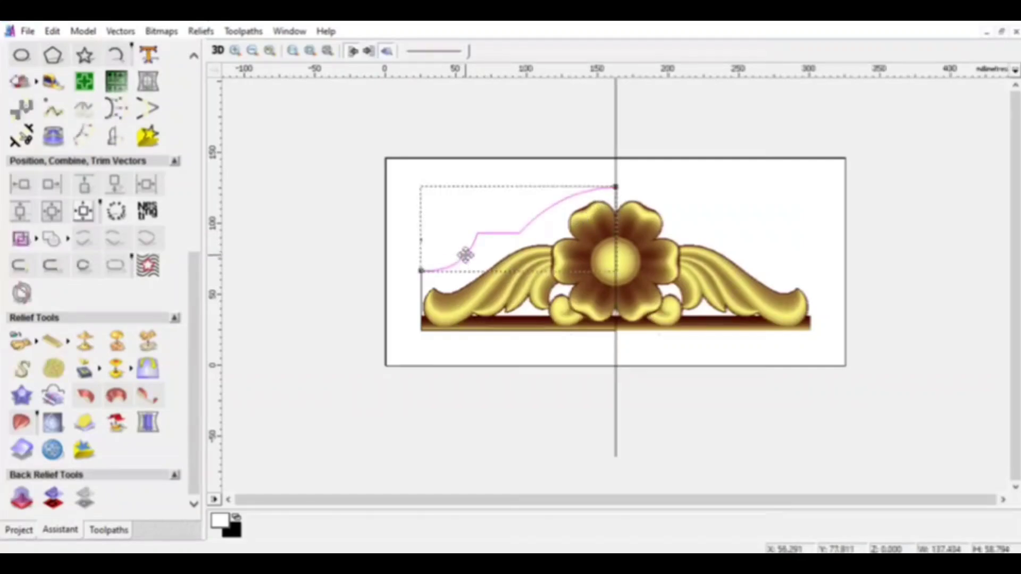
left_click(421, 285)
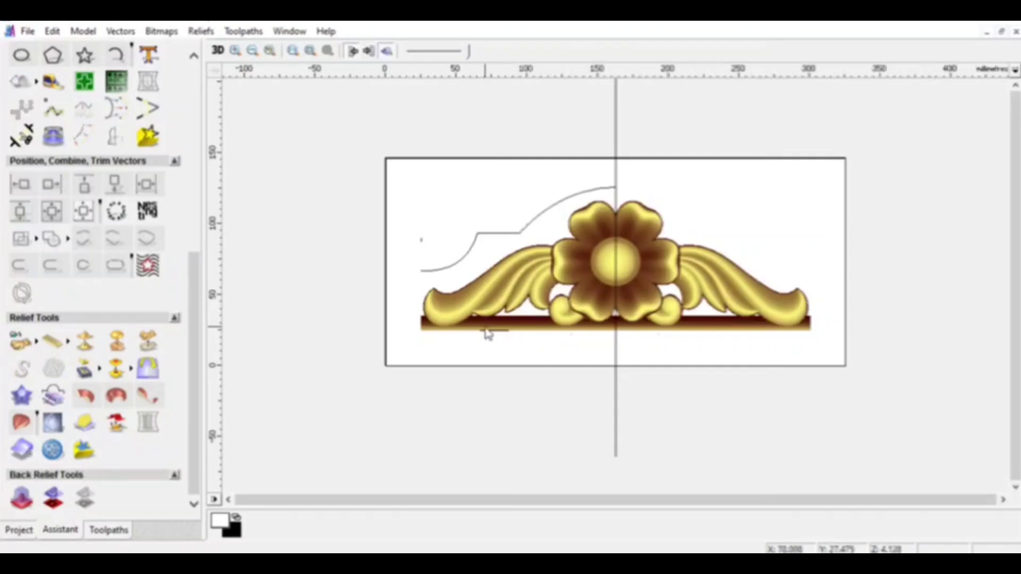
left_click_drag(353, 306, 1013, 405)
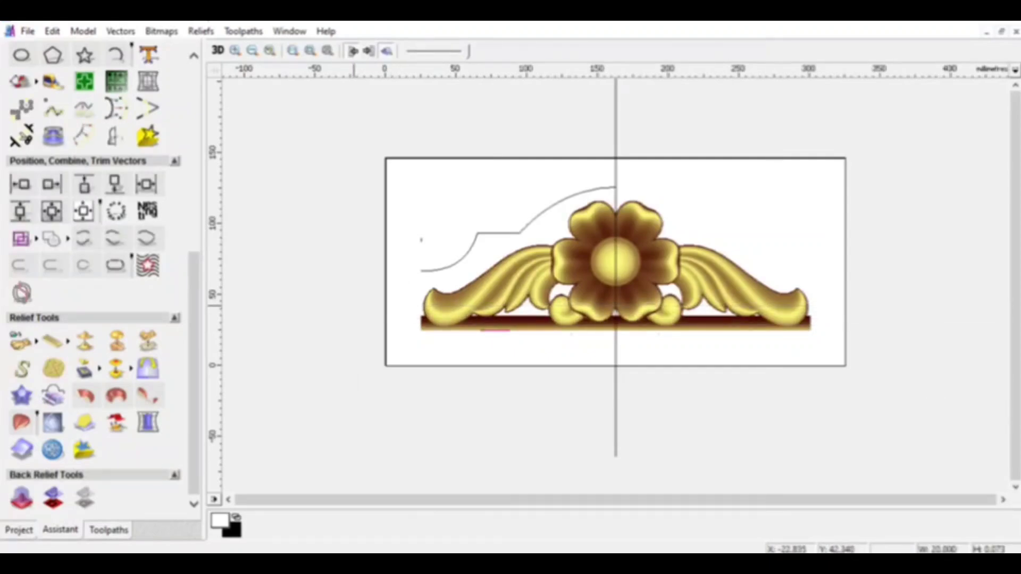
key("Delete")
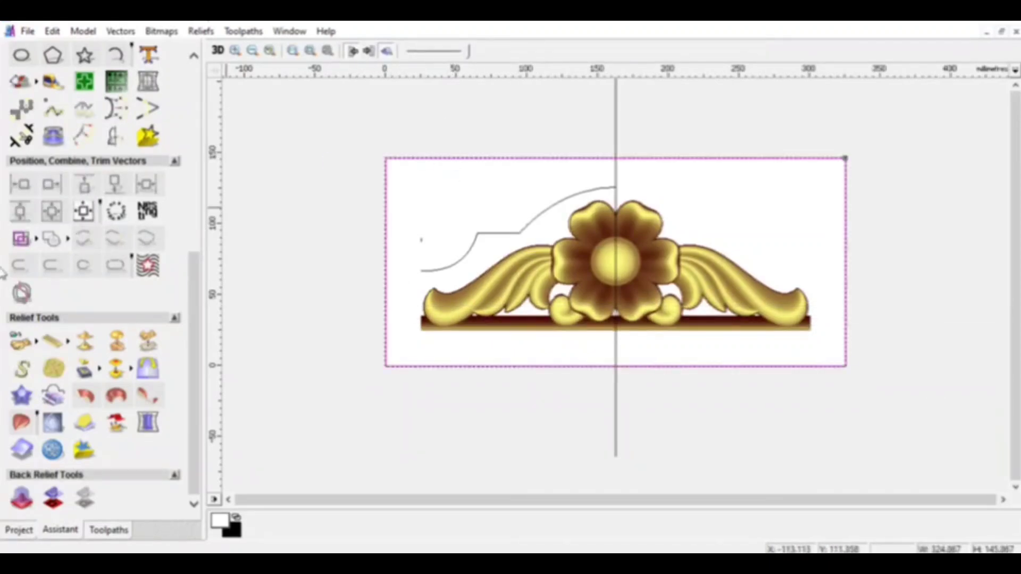
- Offset the model's border rectangle 25 mm inwards with radiused corners, keeping the original
left_click(83, 135)
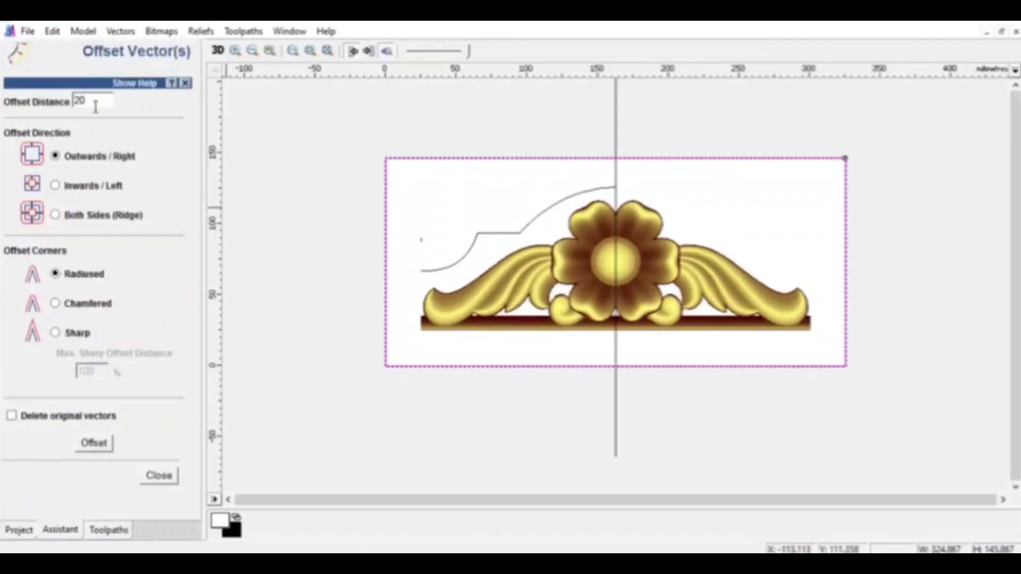
left_click_drag(90, 97, 43, 103)
left_click(56, 187)
left_click(95, 445)
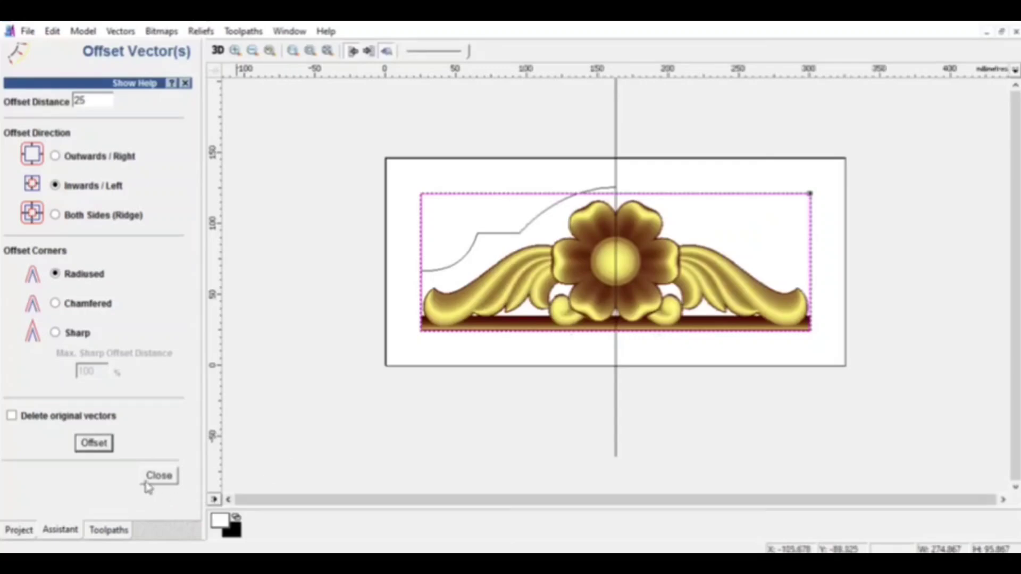
left_click(159, 476)
- Trim the new rectangle's right half and its left edge above the half arch's end, and delete its upper-left remainder
left_click(21, 137)
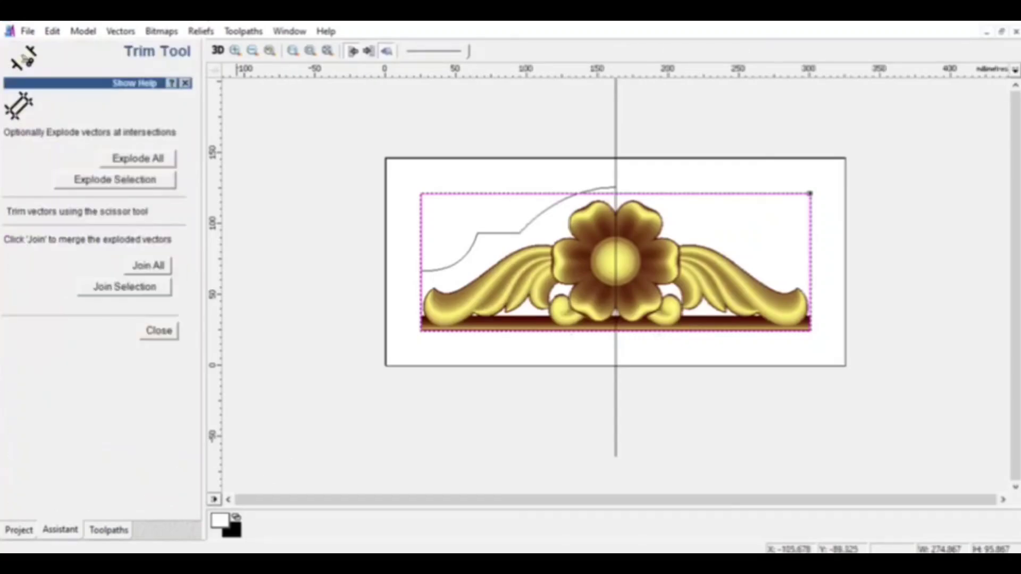
left_click(639, 193)
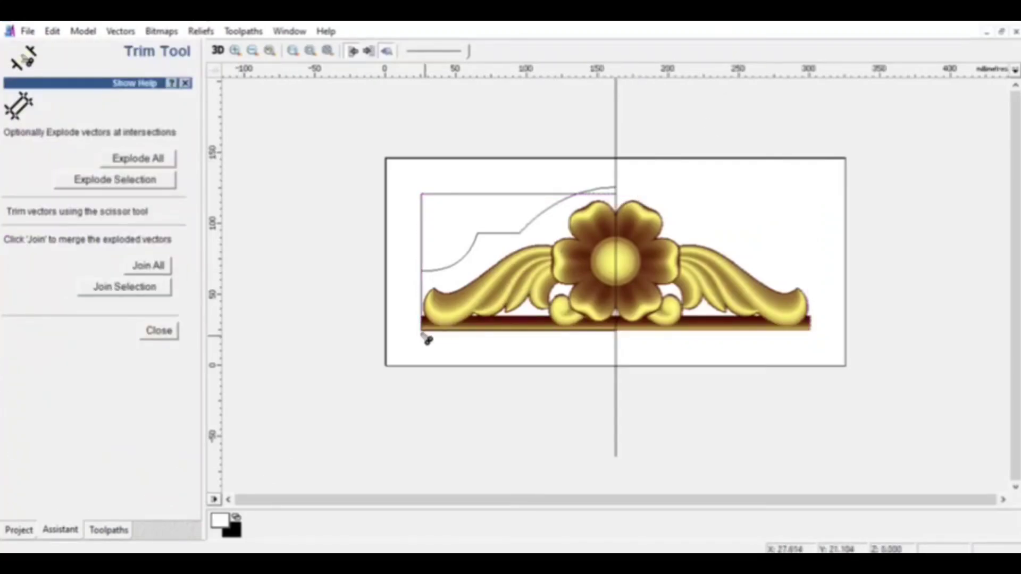
left_click(422, 260)
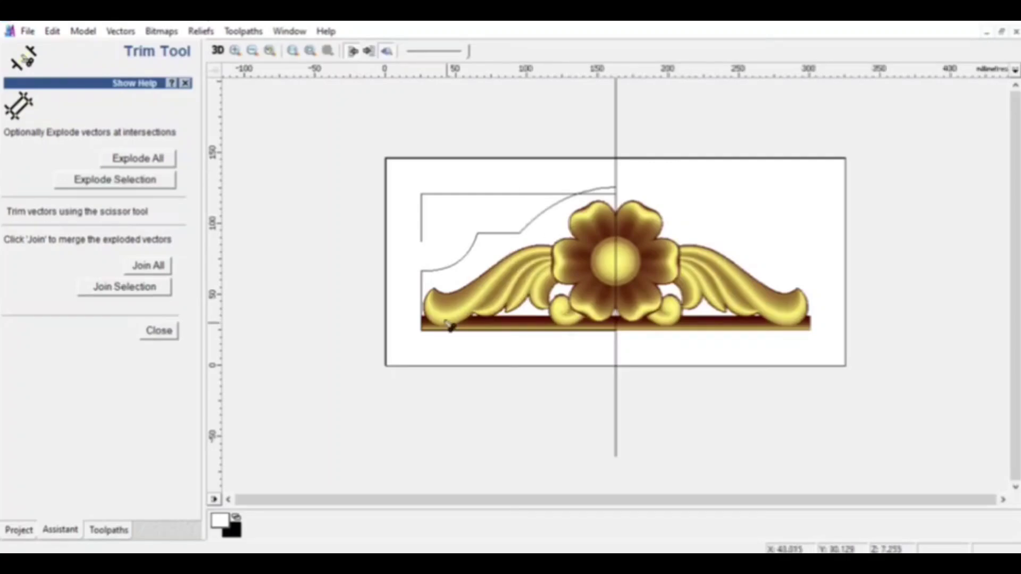
left_click(155, 339)
left_click(481, 195)
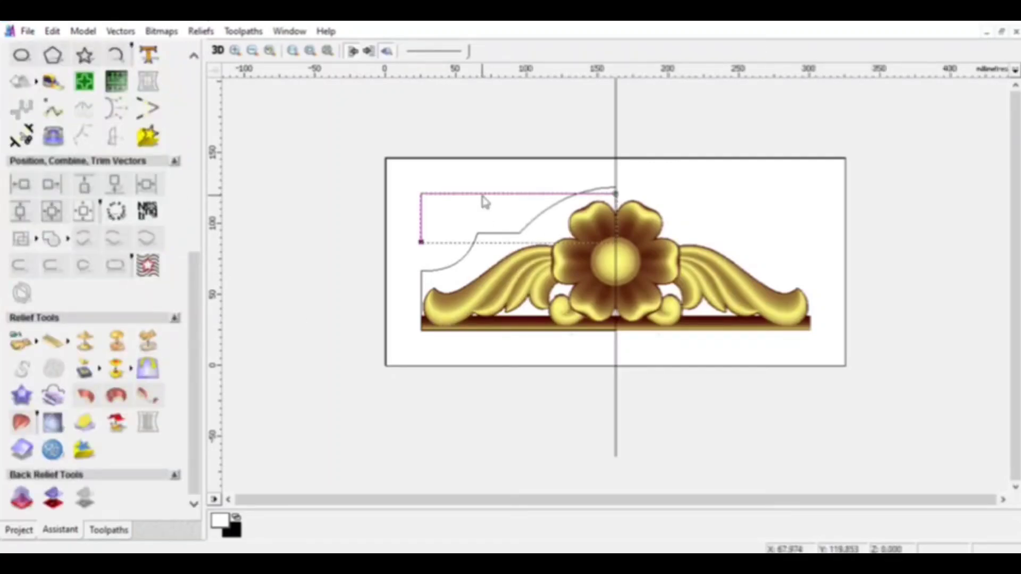
key("Delete")
- Mirror the left half arch horizontally about its right end, keeping the original vector
left_click(530, 221)
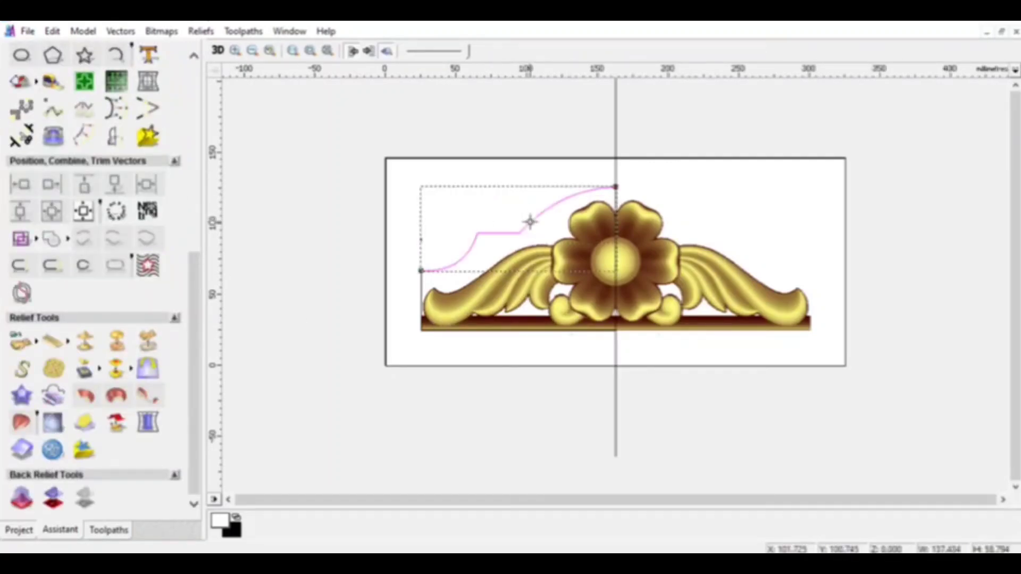
left_click(490, 331)
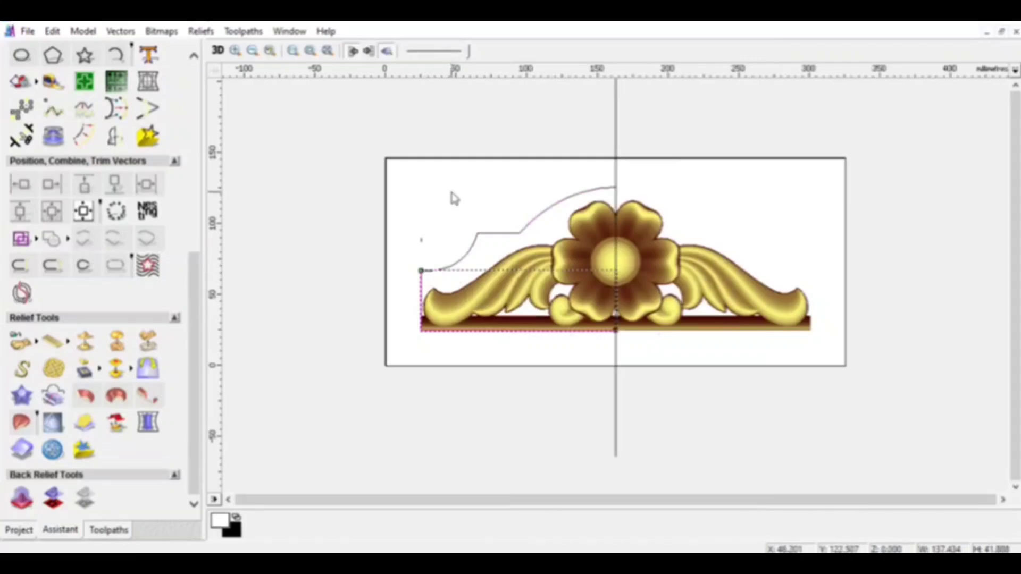
left_click(492, 243)
left_click(492, 235)
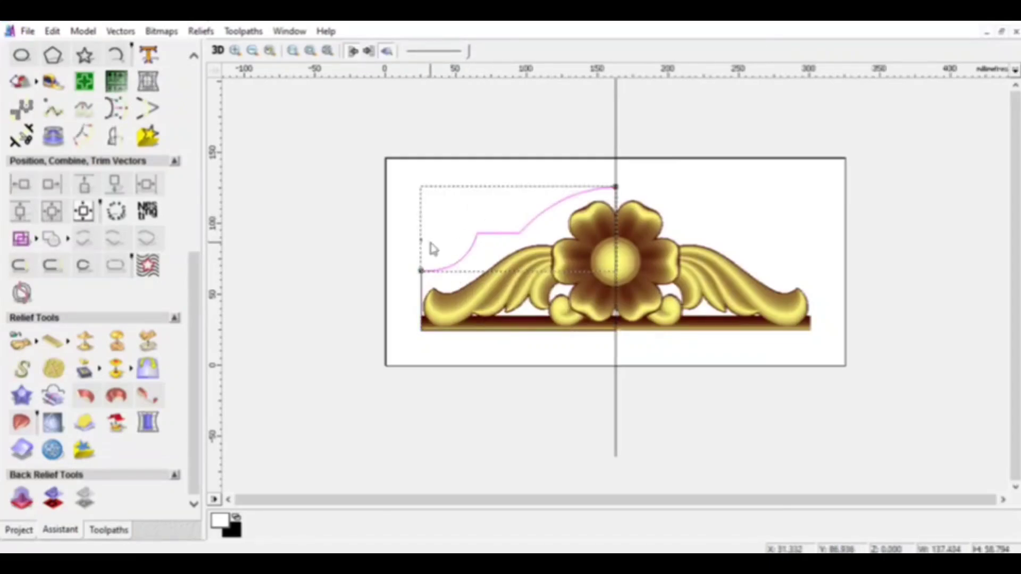
left_click(115, 136)
left_click(149, 217)
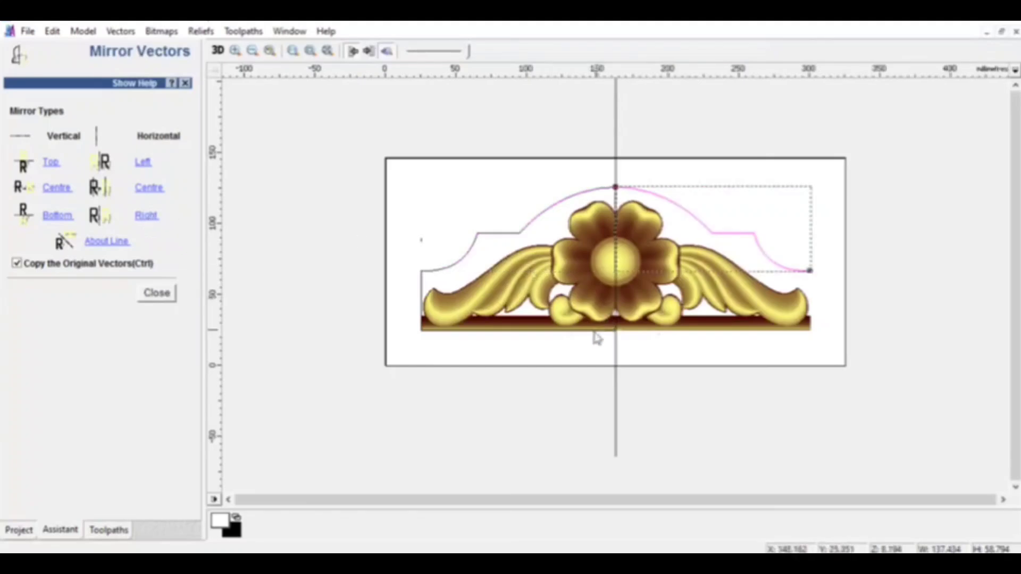
- Mirror the left base outline horizontally to the right of the centre line, keeping the original
left_click(542, 330)
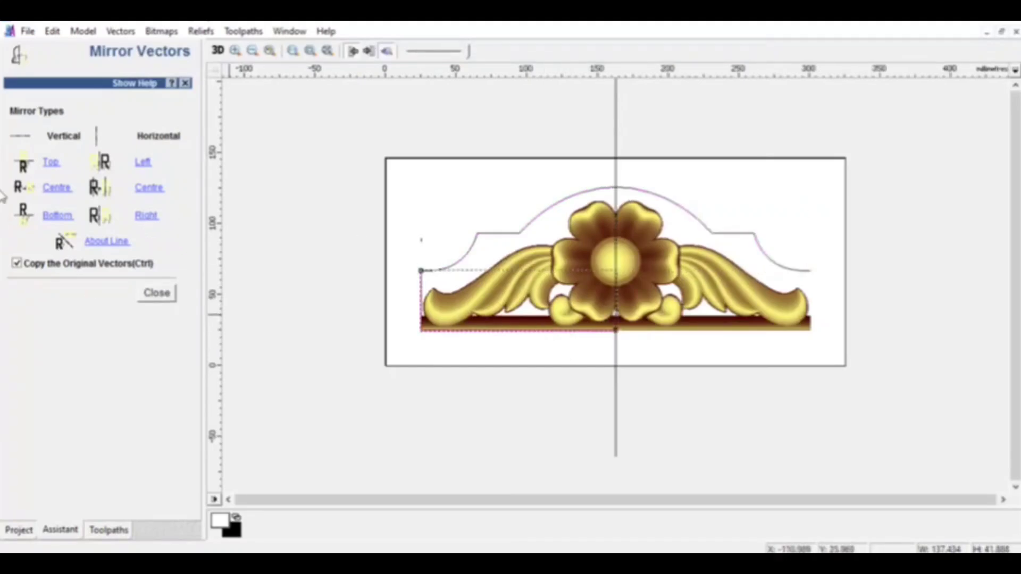
left_click(148, 216)
left_click(157, 293)
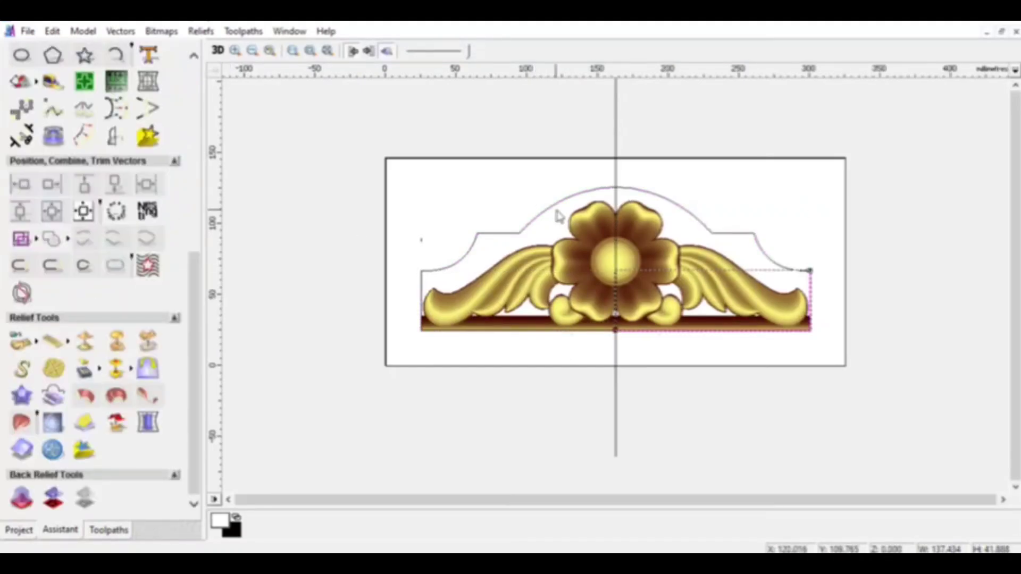
- Join the left and right arch halves into one vector with a tolerance of 1
left_click(554, 209)
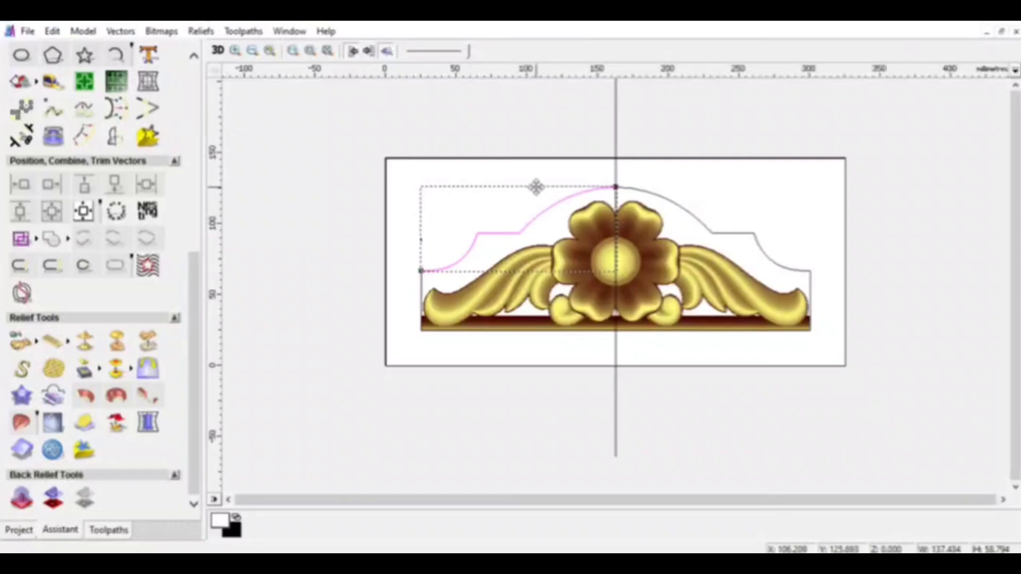
left_click(672, 205, "shift")
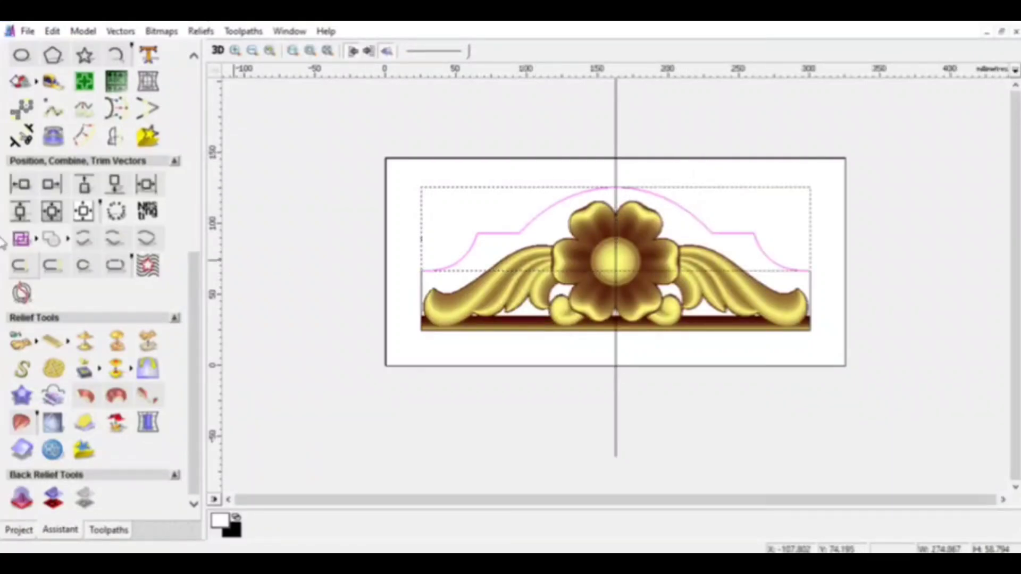
left_click(115, 265)
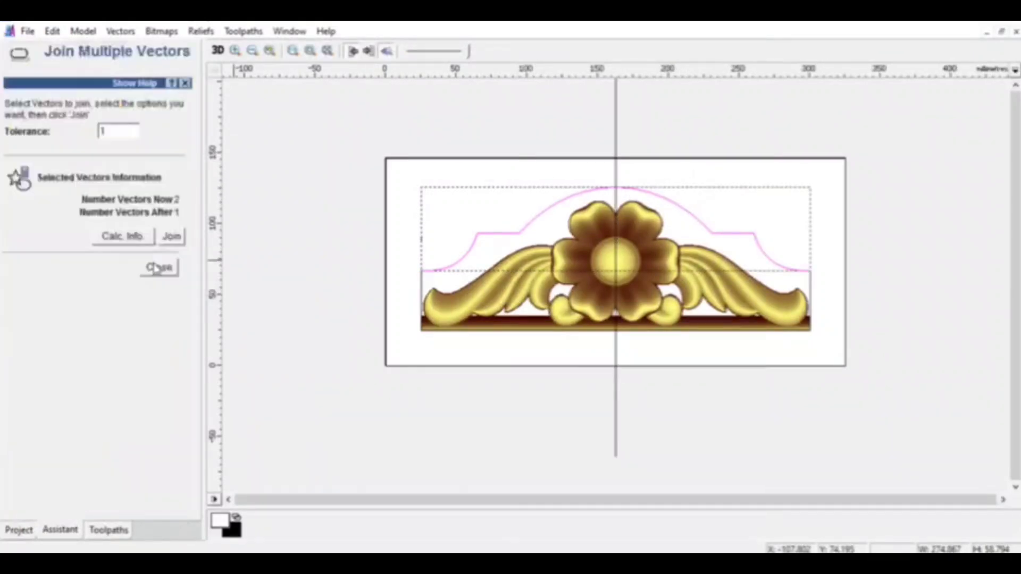
left_click(172, 237)
left_click(159, 267)
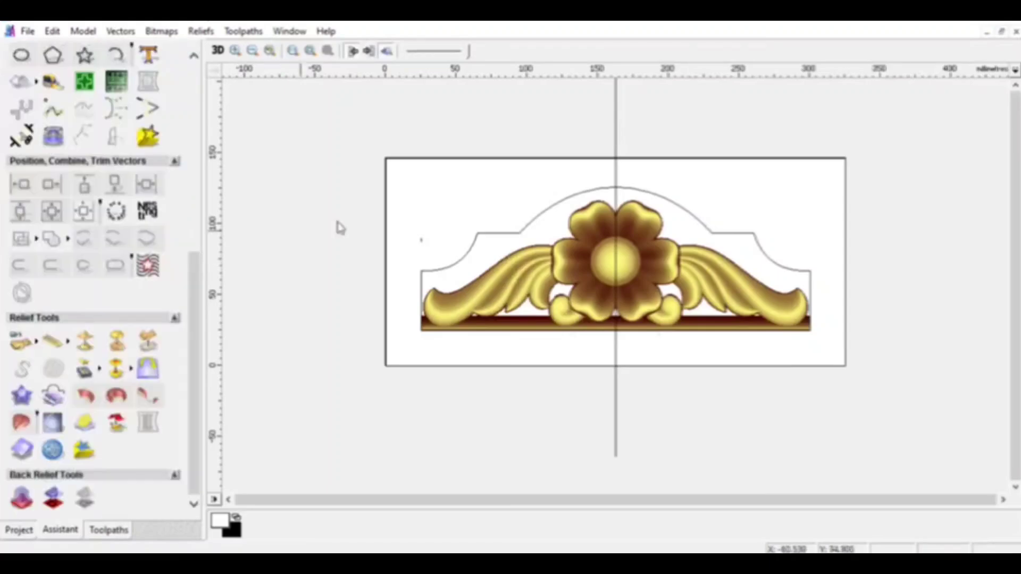
- Try to offset the joined arch 20 mm outwards/right with radiused corners, keeping the original
left_click(593, 191)
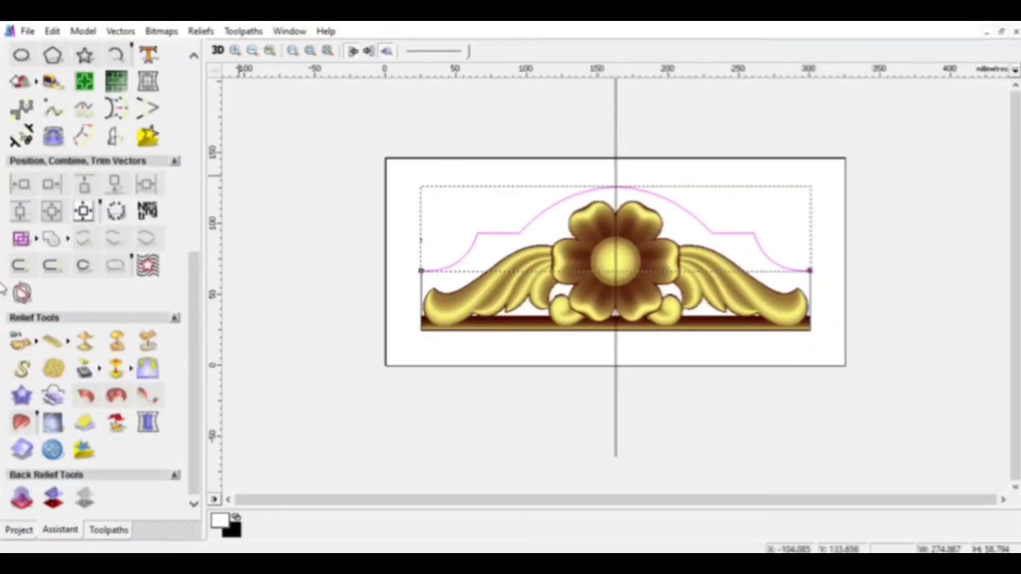
left_click(85, 136)
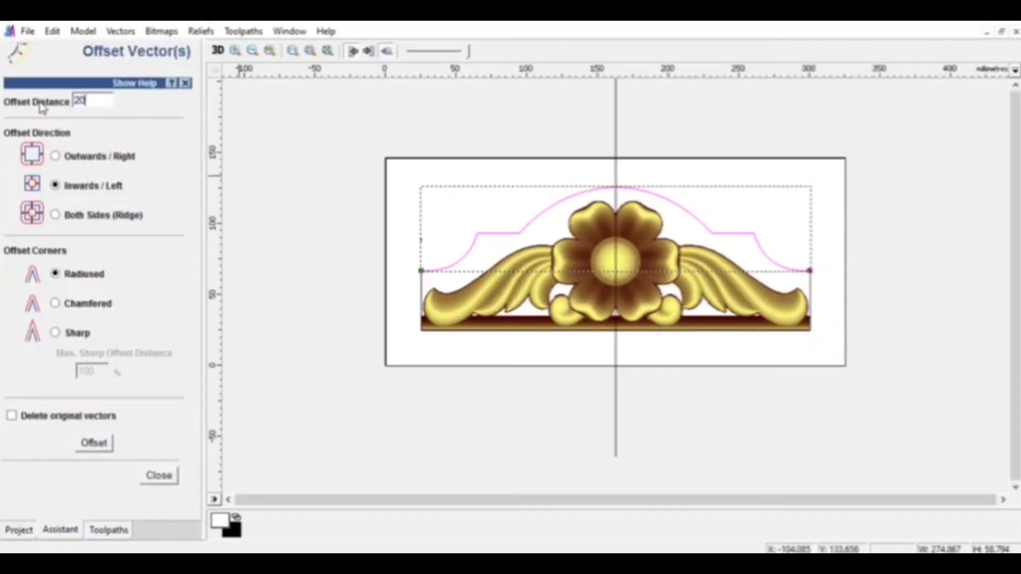
left_click(94, 445)
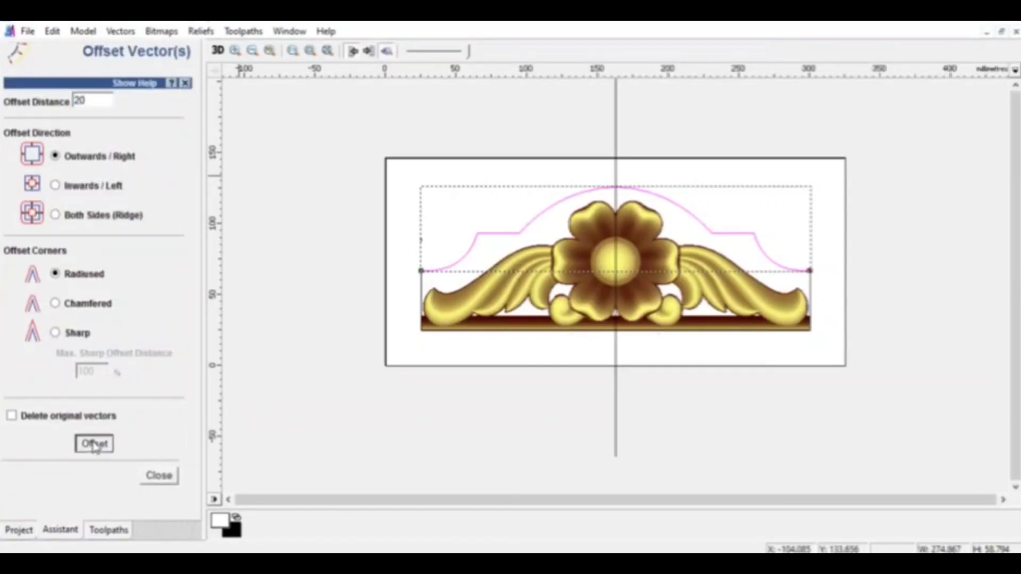
left_click(159, 476)
left_click(508, 303)
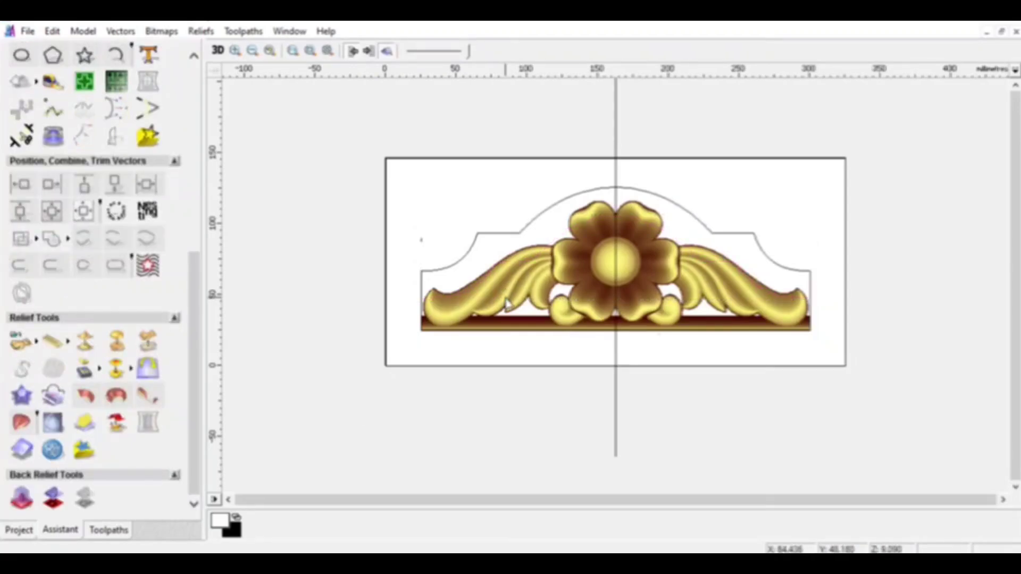
- Offset the joined arch 20 mm inwards/left with radiused corners, keeping the original
left_click(525, 224)
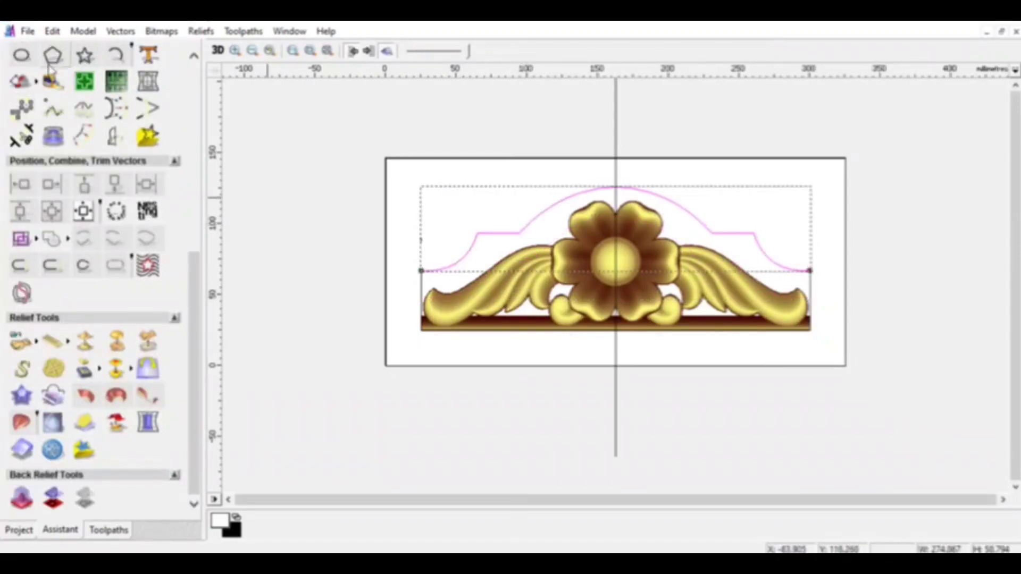
left_click(83, 135)
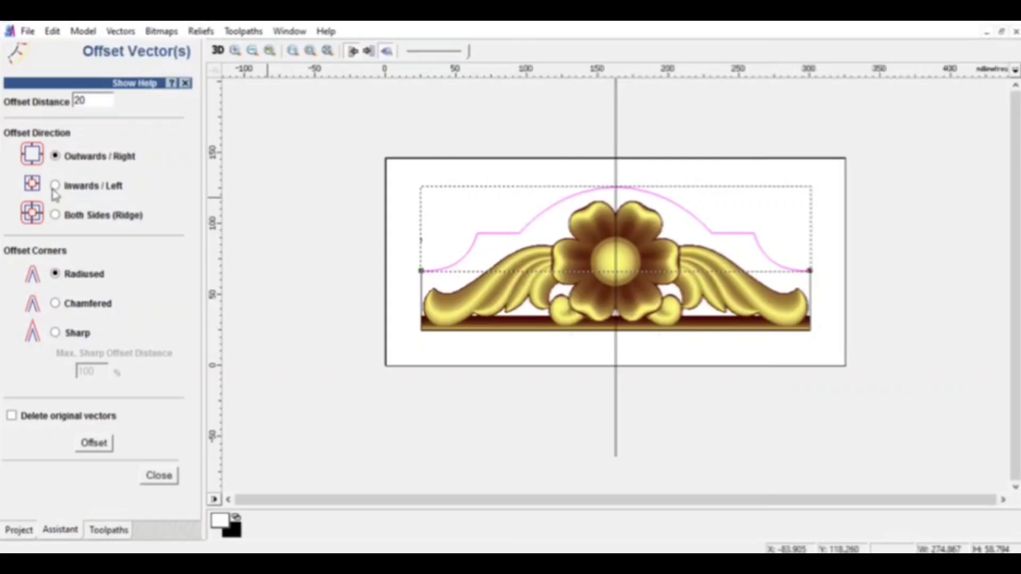
left_click(93, 444)
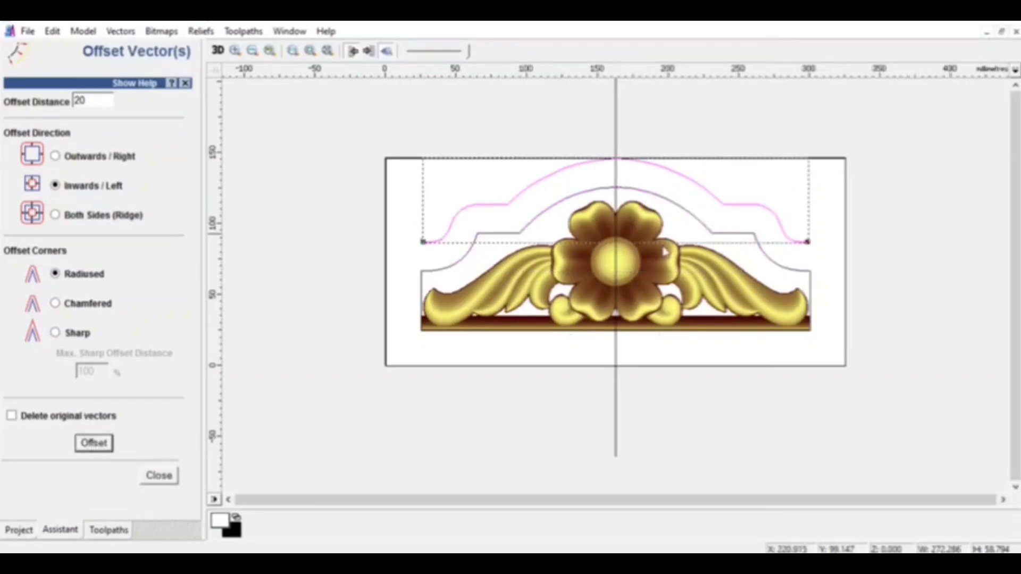
- Connect the arch and its offset copy with curves at both ends to form one closed band
left_click(460, 266)
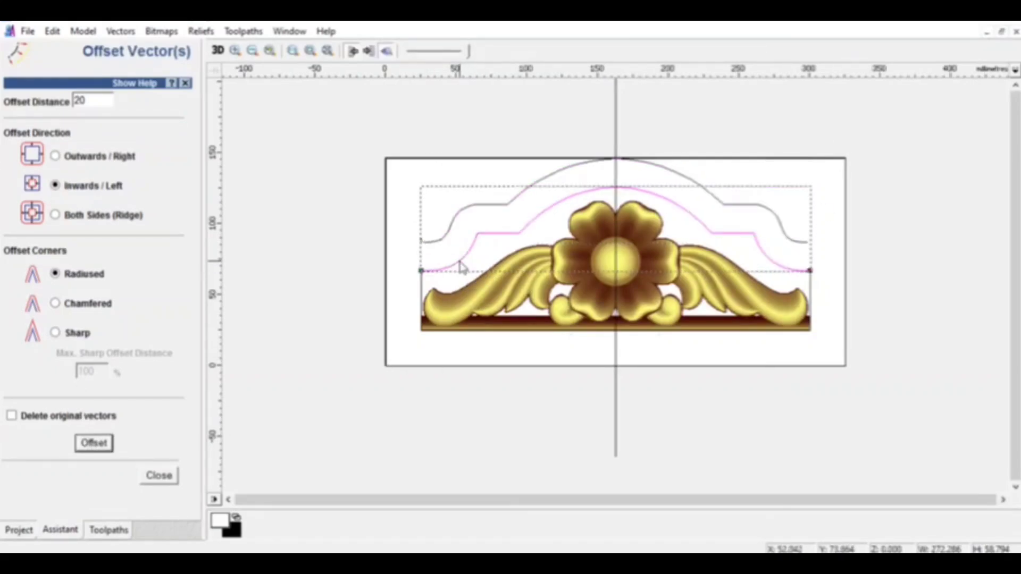
left_click(452, 229, "shift")
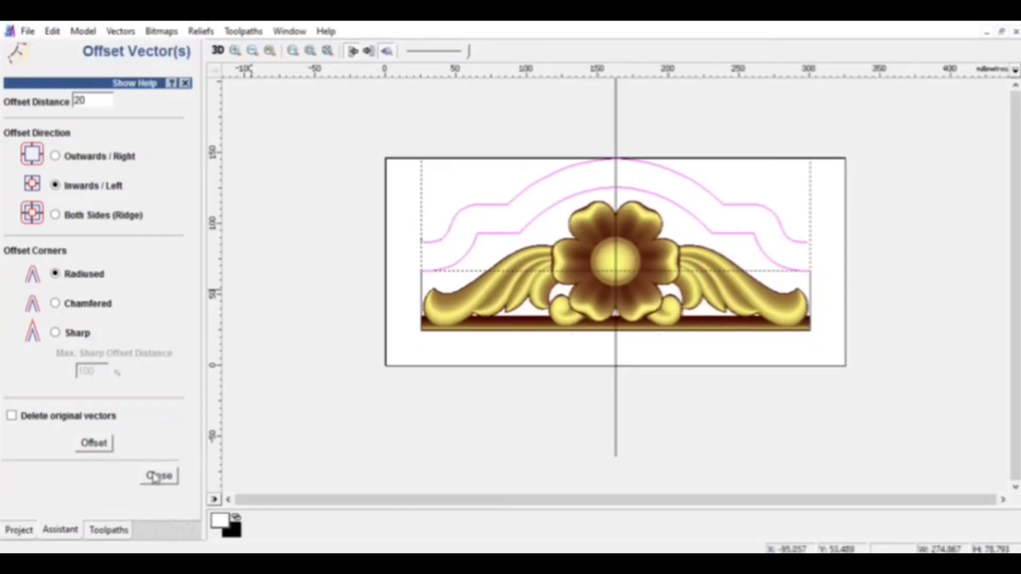
left_click(155, 476)
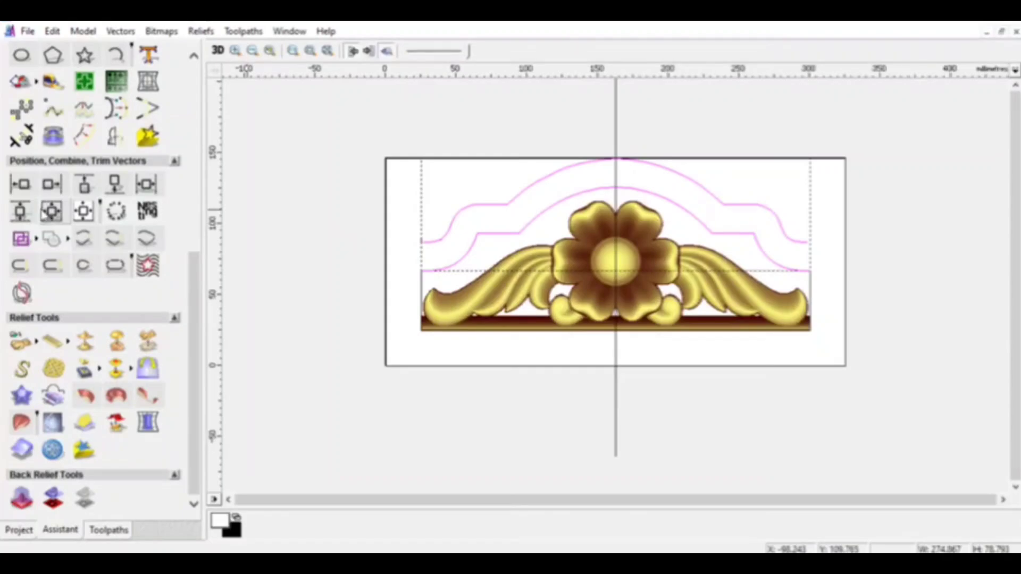
left_click(115, 241)
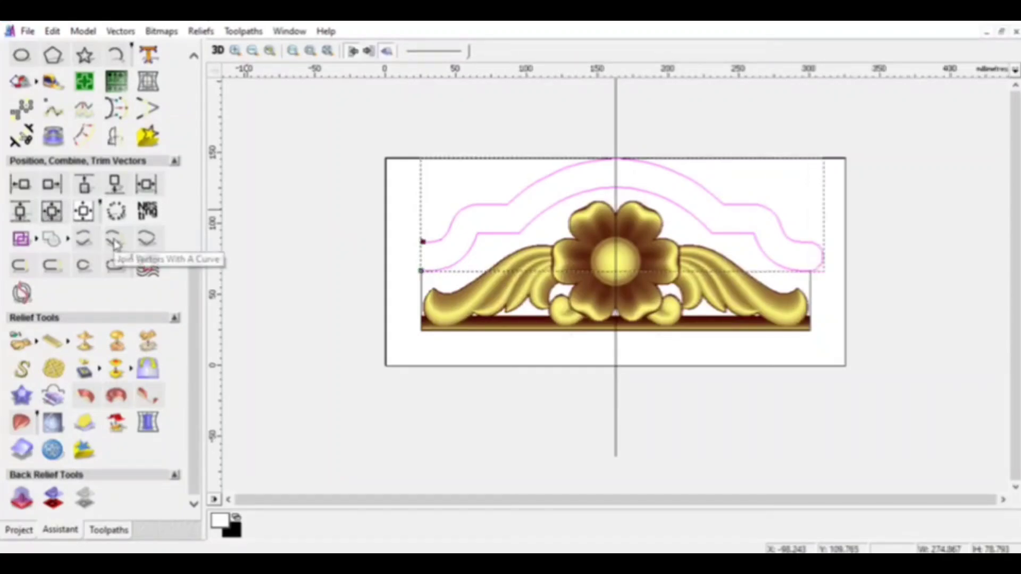
left_click(58, 268)
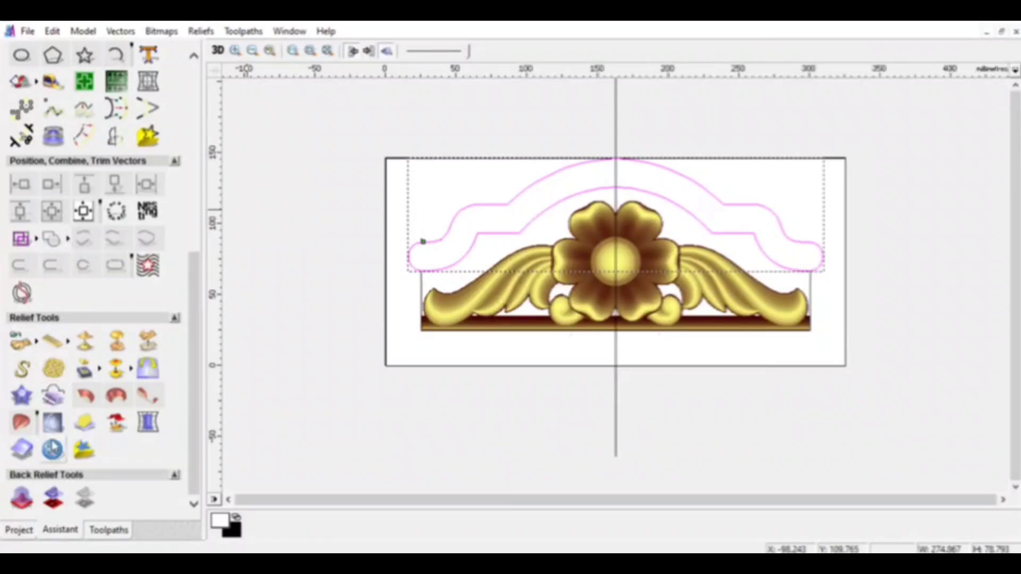
- Build a constant-height relief with a circular cross section from the closed arch band, adding it to the model's relief
left_click(22, 372)
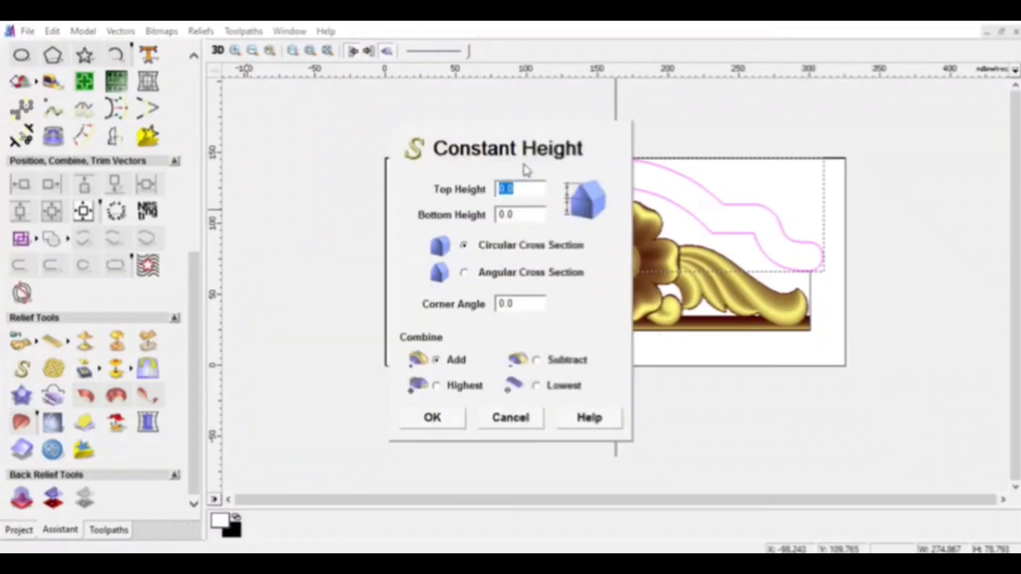
left_click(520, 215)
left_click(523, 187)
left_click(432, 418)
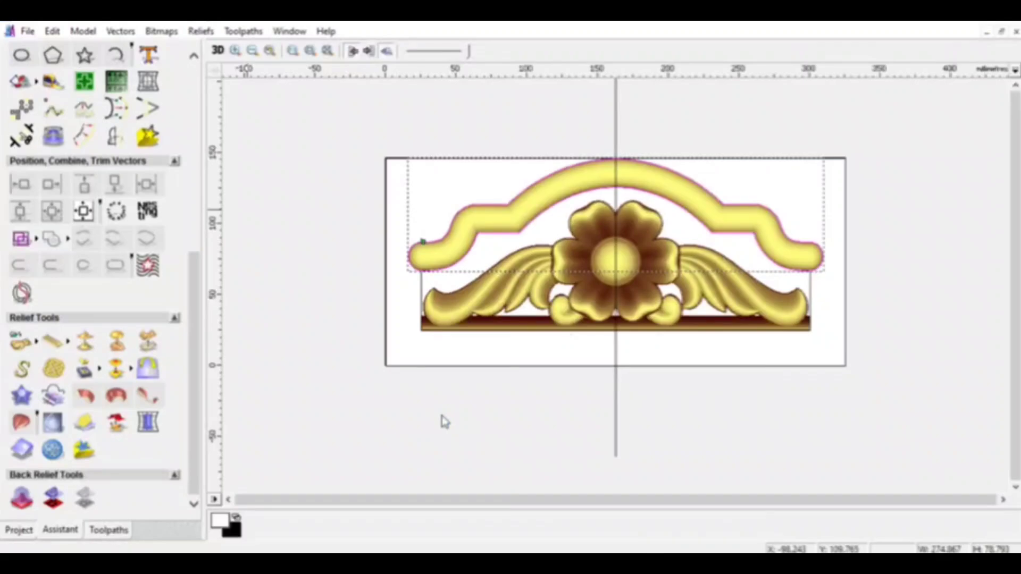
- Join the left and right base outlines under the arch into a single vector
left_click(453, 286)
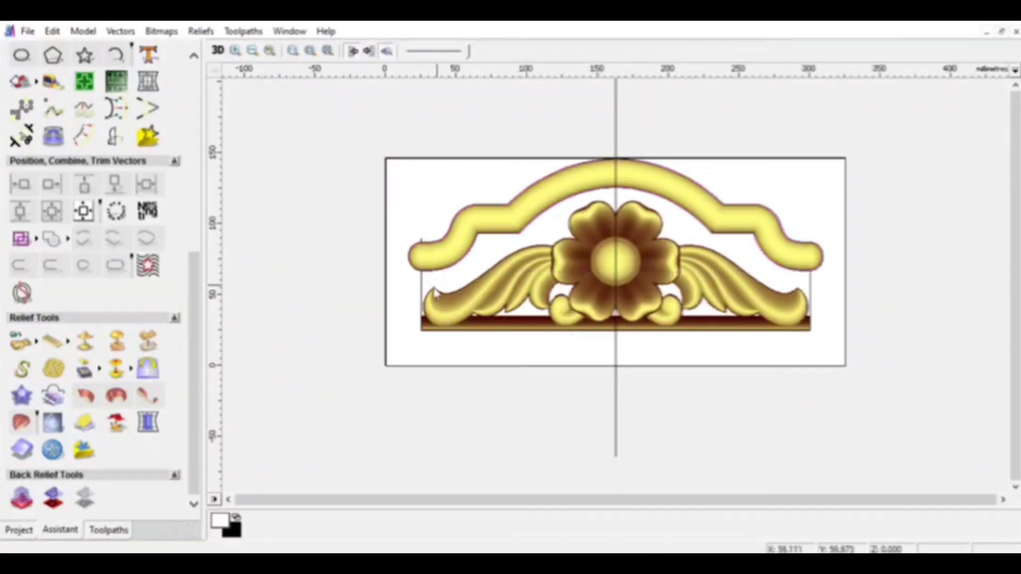
left_click(420, 294)
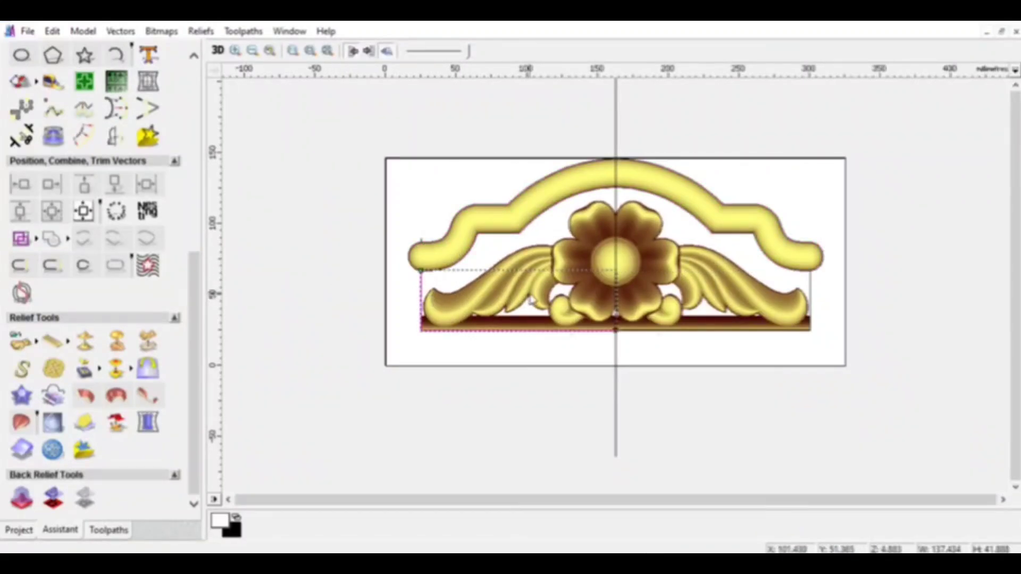
left_click(798, 320, "shift")
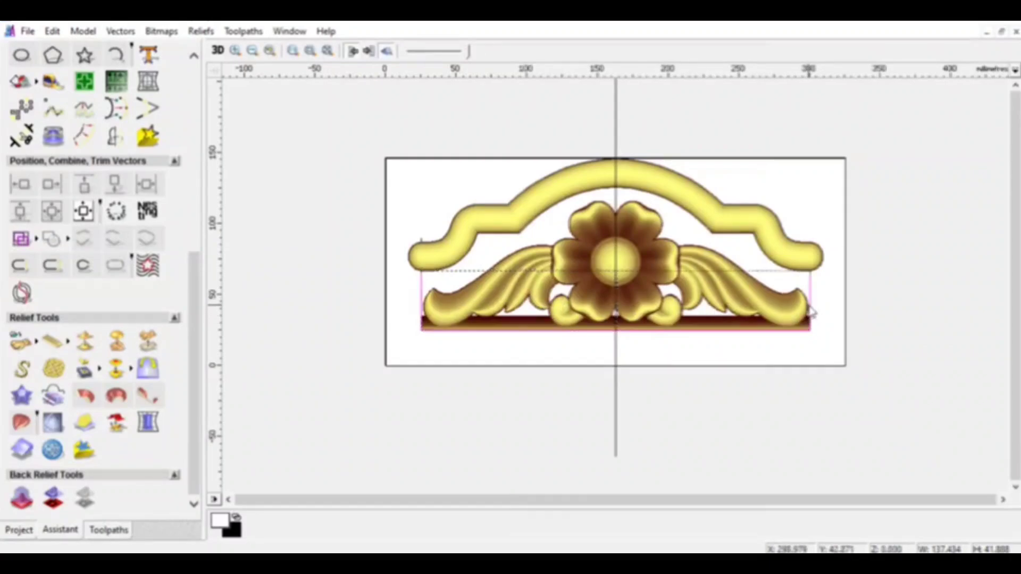
left_click(115, 267)
left_click(176, 237)
left_click(170, 268)
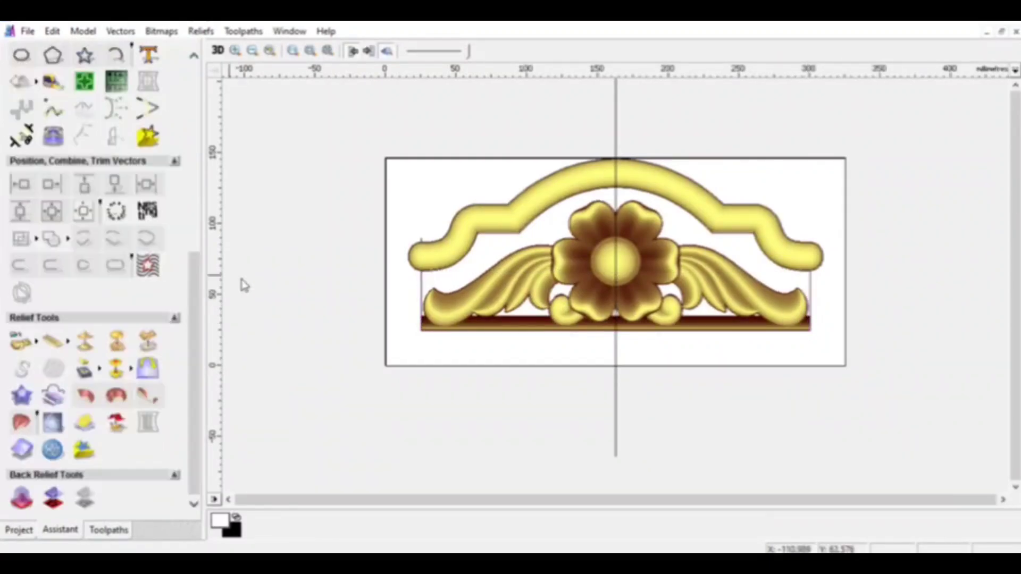
- Stretch the joined base outline upwards to about 73 mm high and trim the arch band's rounded left end against it
left_click(451, 292)
left_click_drag(615, 272, 605, 227)
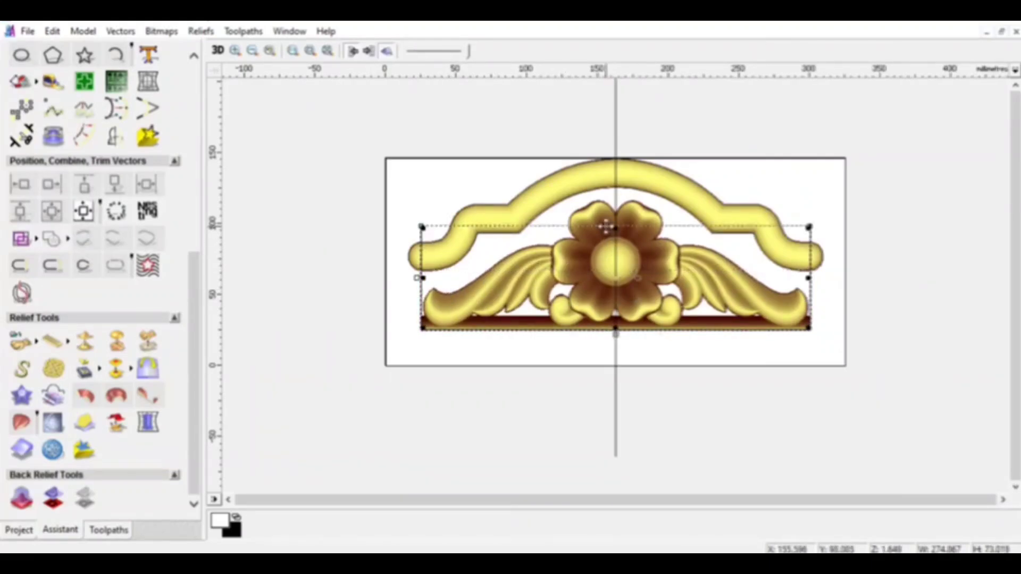
left_click(24, 141)
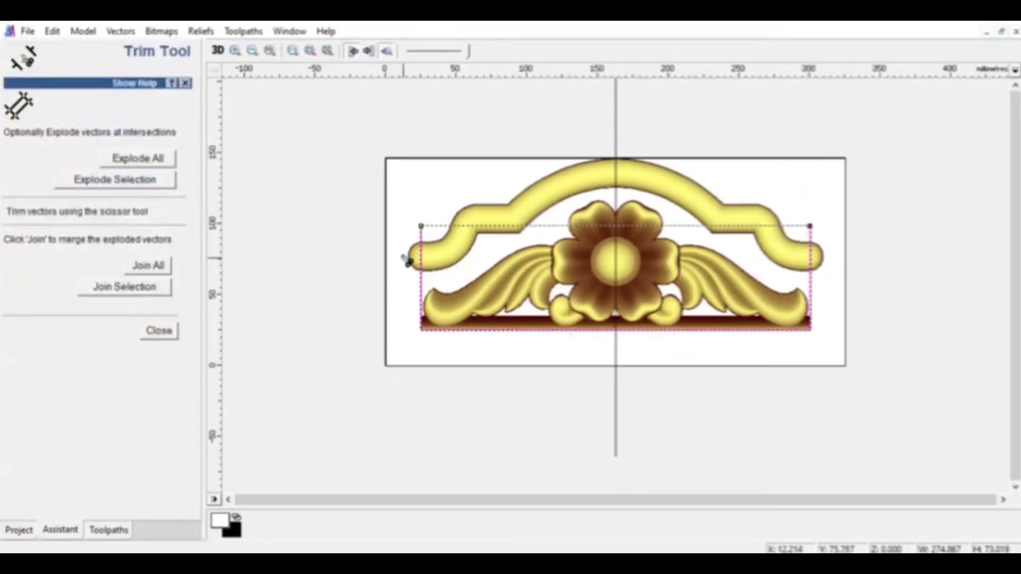
left_click(421, 227)
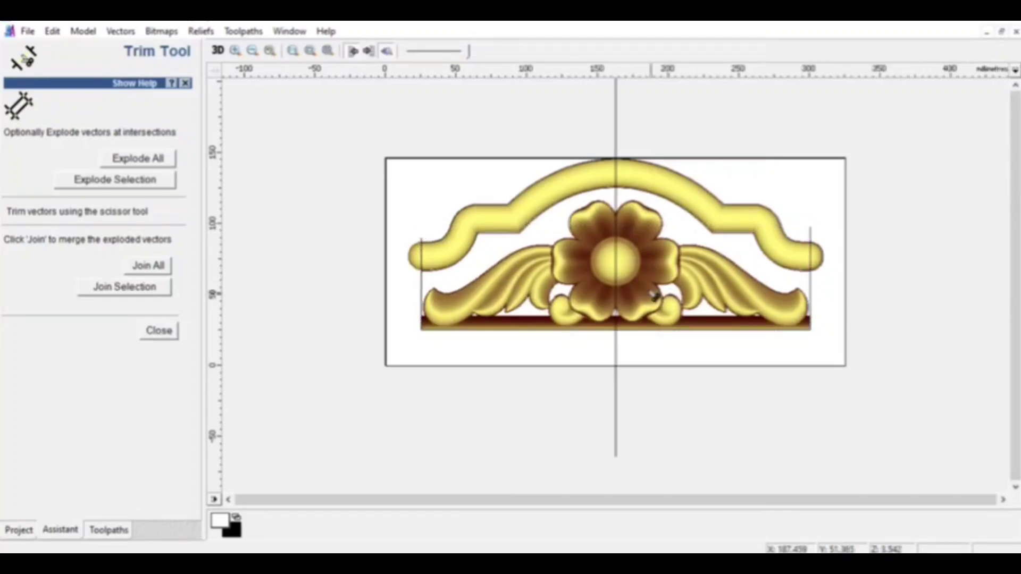
left_click(424, 304)
key("Escape")
- Trim the base outline's line where it sticks up above the arch band's left end
left_click(437, 243)
scroll(444, 240, "up", 1)
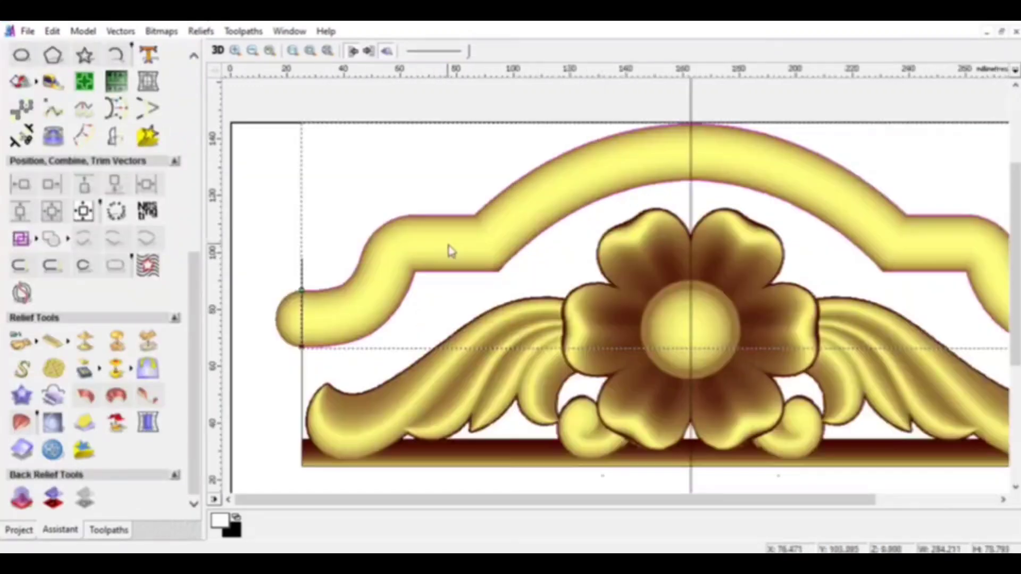
scroll(376, 298, "up", 1)
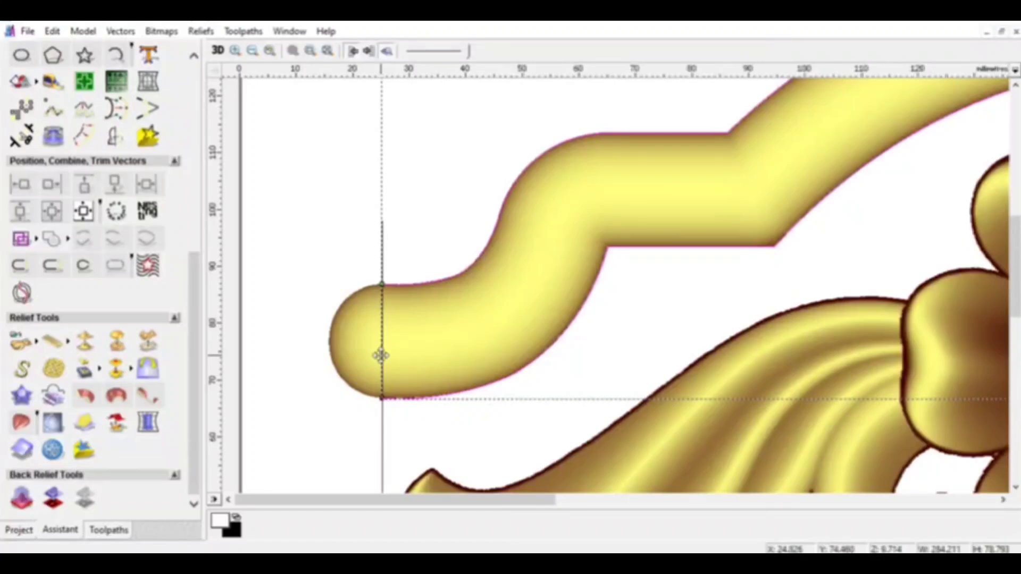
left_click(392, 352)
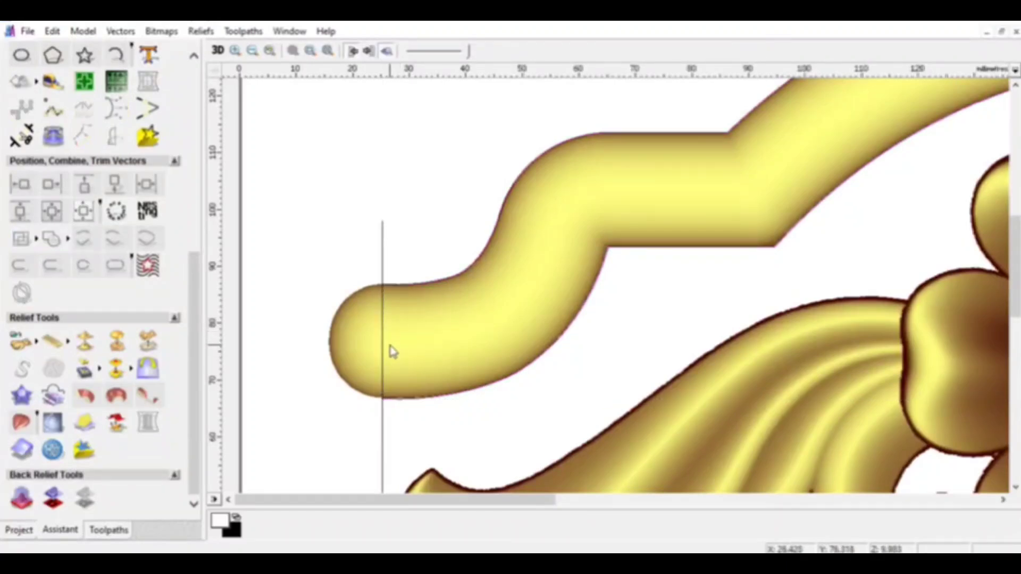
left_click(407, 288)
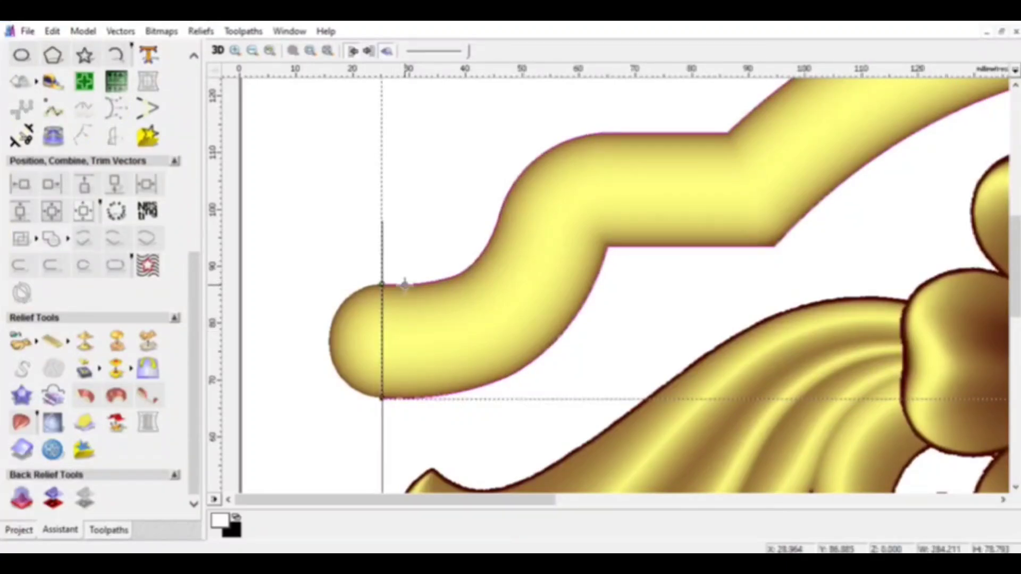
left_click(22, 135)
left_click(382, 255)
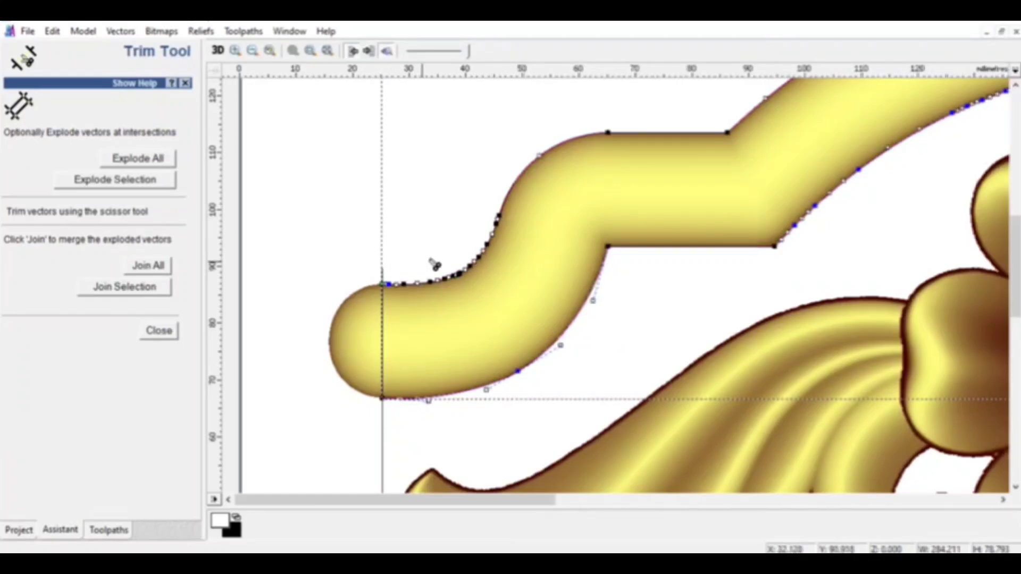
- Trim the arch band's rounded right end against the base outline and remove the remaining stub above its left end
scroll(434, 263, "down", 3)
scroll(743, 260, "up", 1)
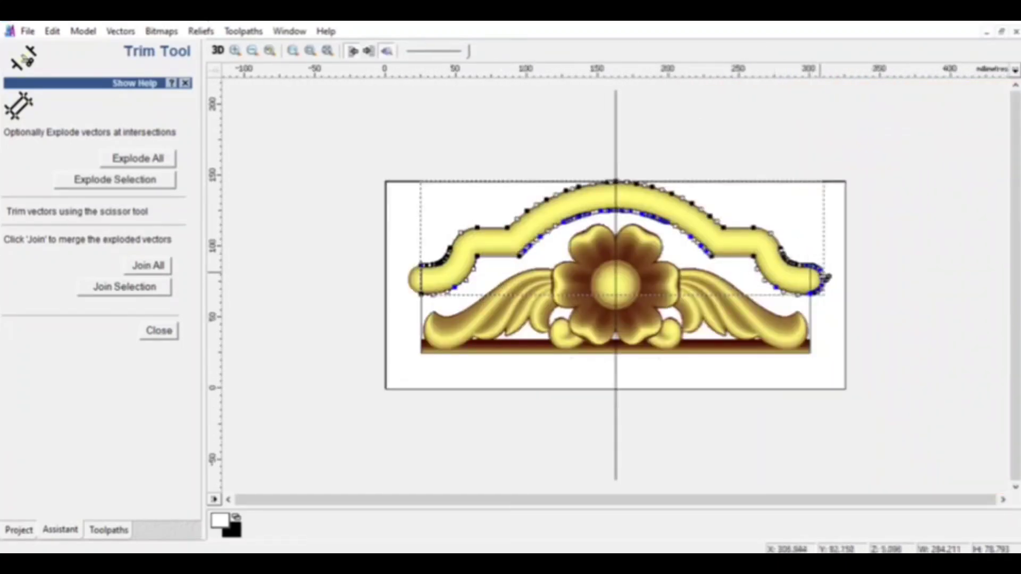
left_click(824, 281)
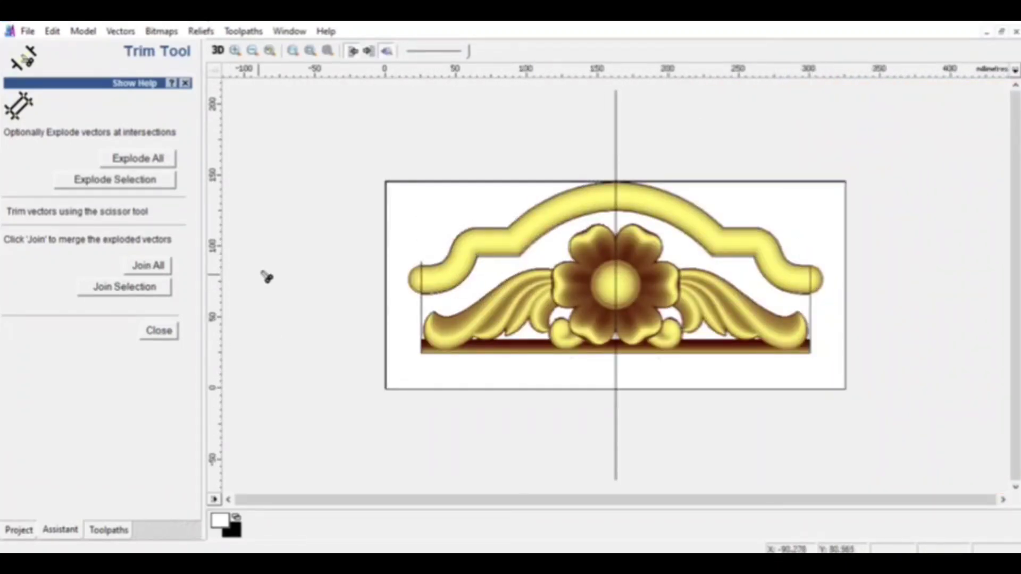
scroll(415, 263, "up", 2)
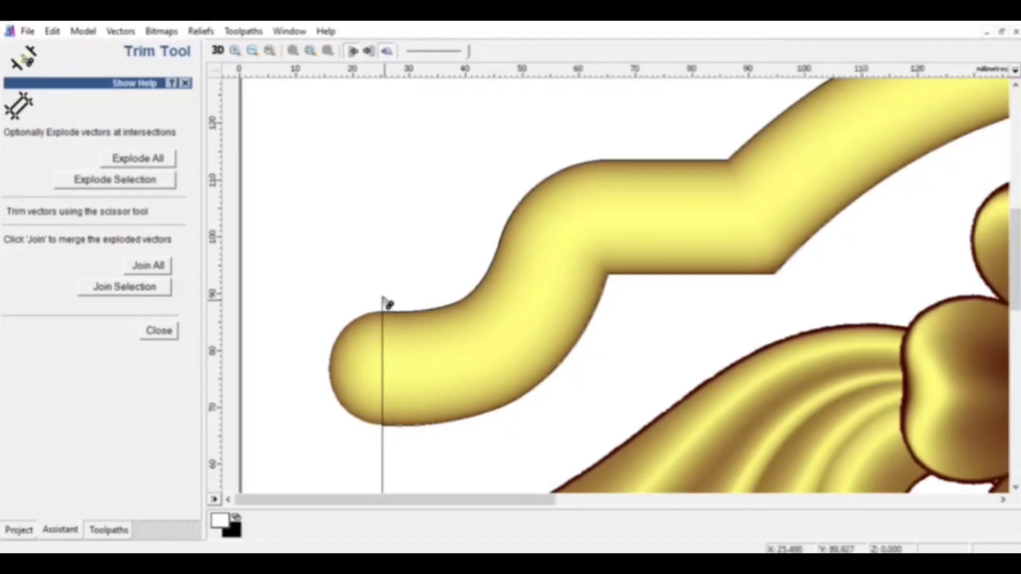
left_click(159, 331)
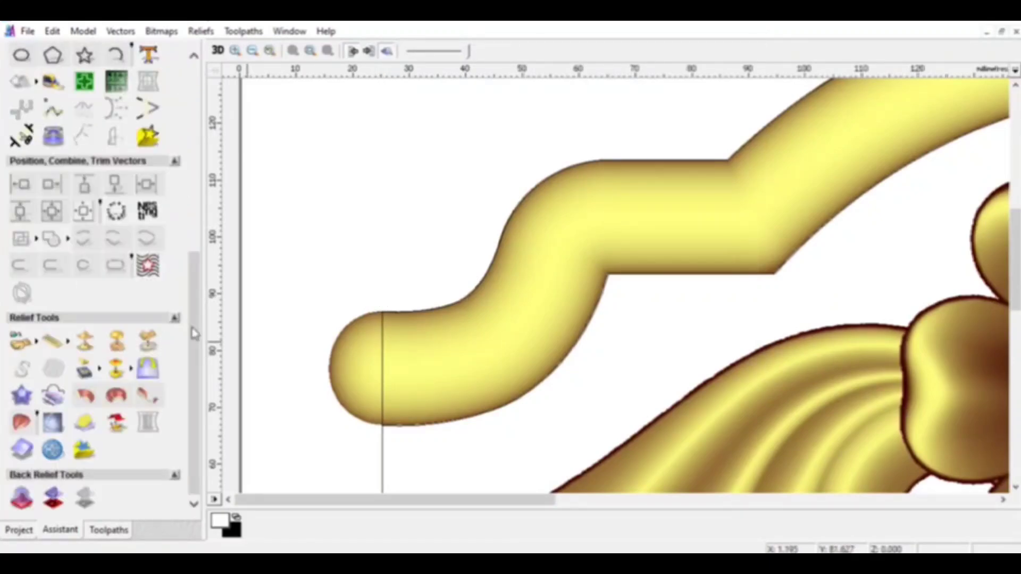
- Join the arch's outer edge and the base outline into a single closed vector around the carving
left_click(403, 313)
left_click(381, 342, "shift")
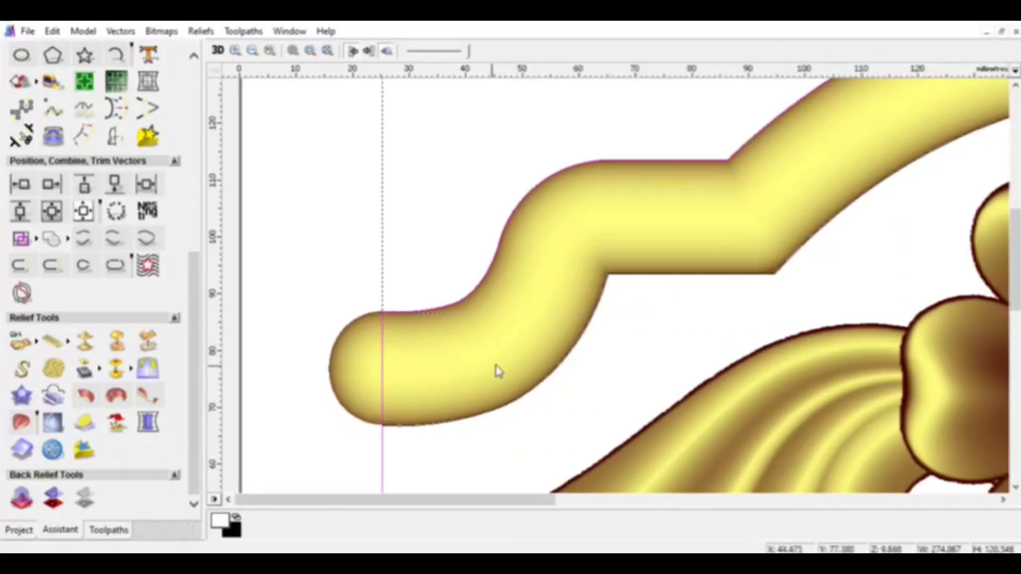
scroll(556, 321, "down", 3)
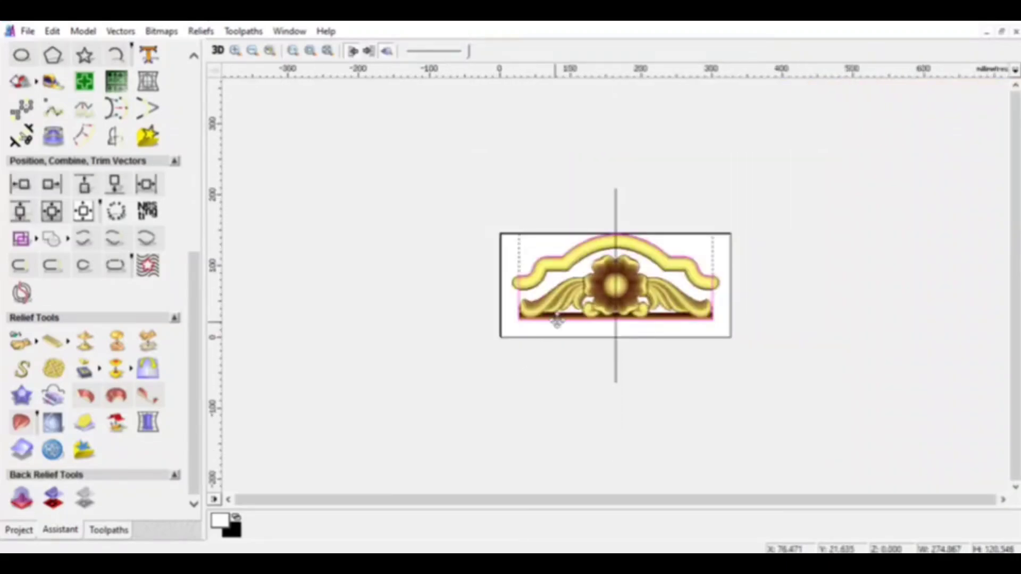
left_click(117, 268)
left_click(172, 237)
left_click(159, 267)
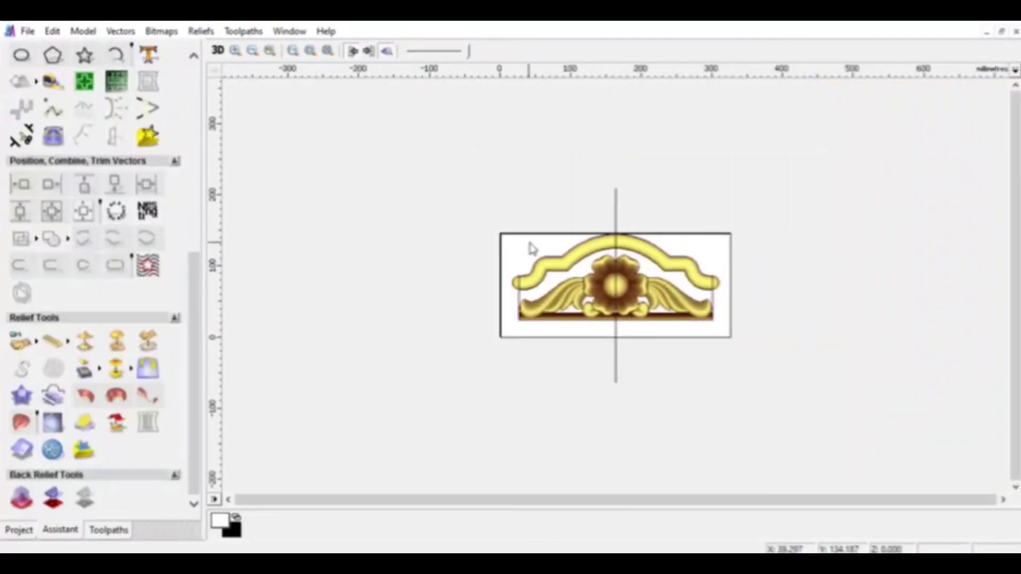
- Zero the relief outside the joined outline with the Shape Editor to cut off the arch's rounded ends
left_click(522, 287)
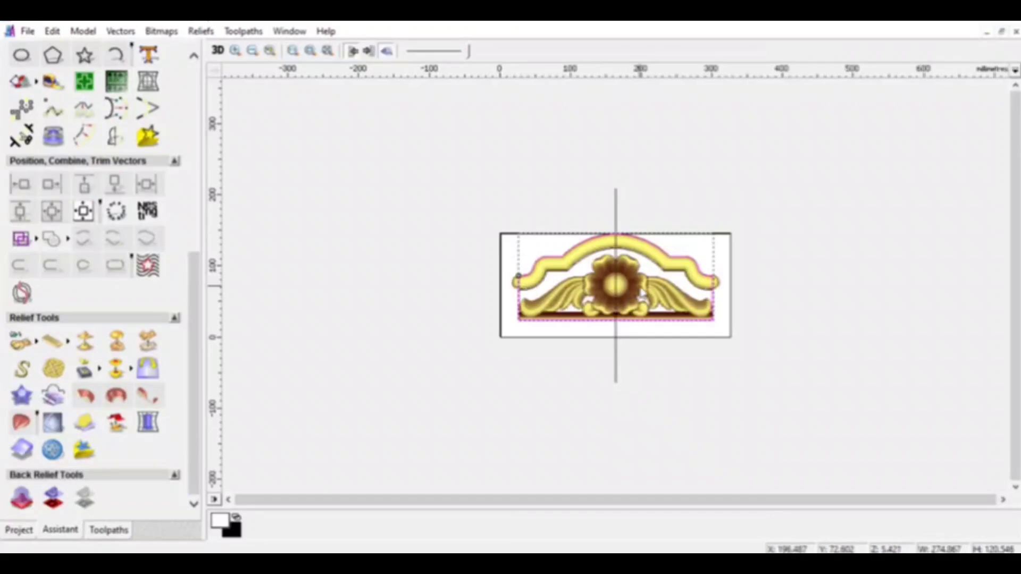
double_click(637, 286)
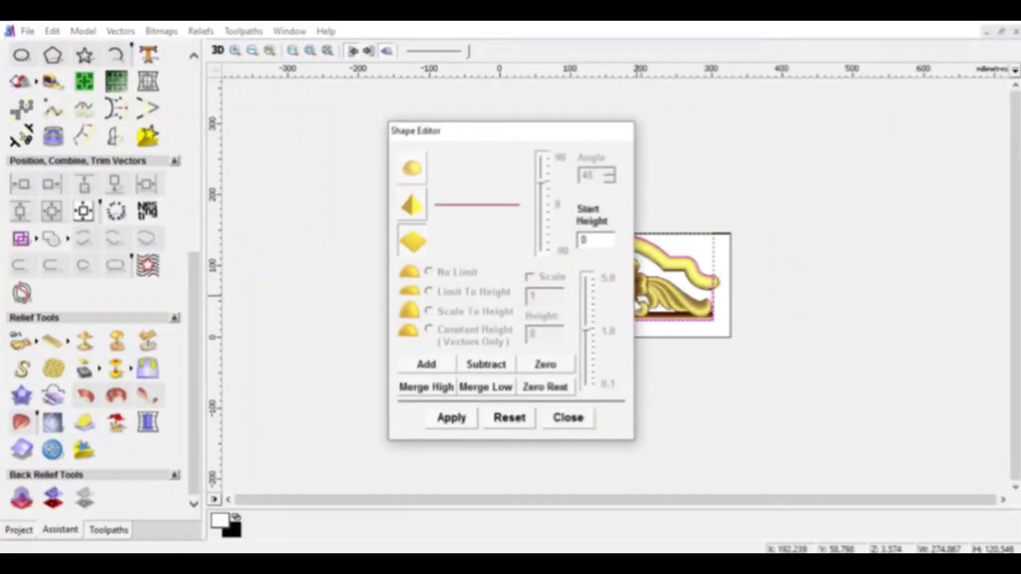
left_click(584, 420)
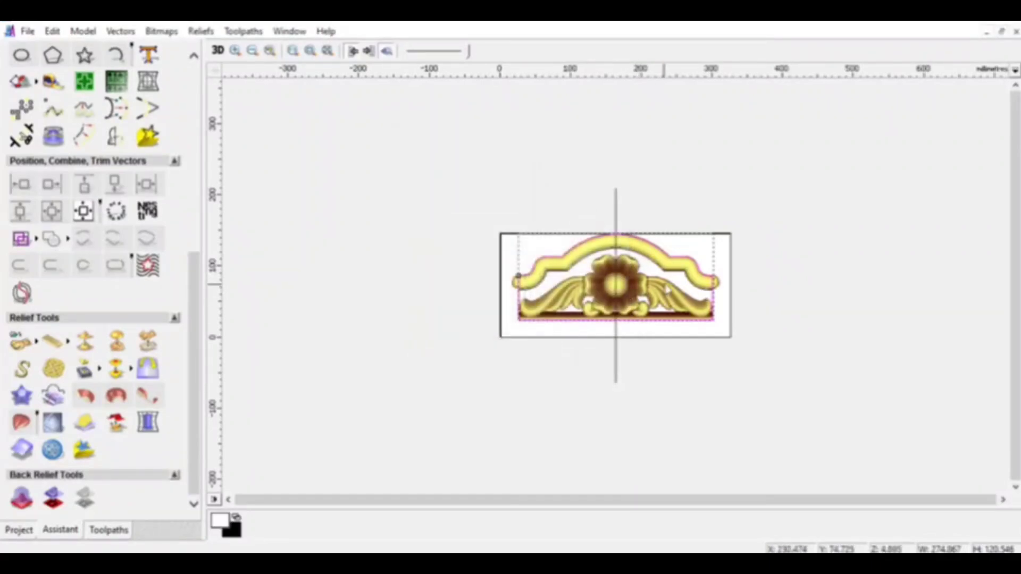
right_click(691, 259)
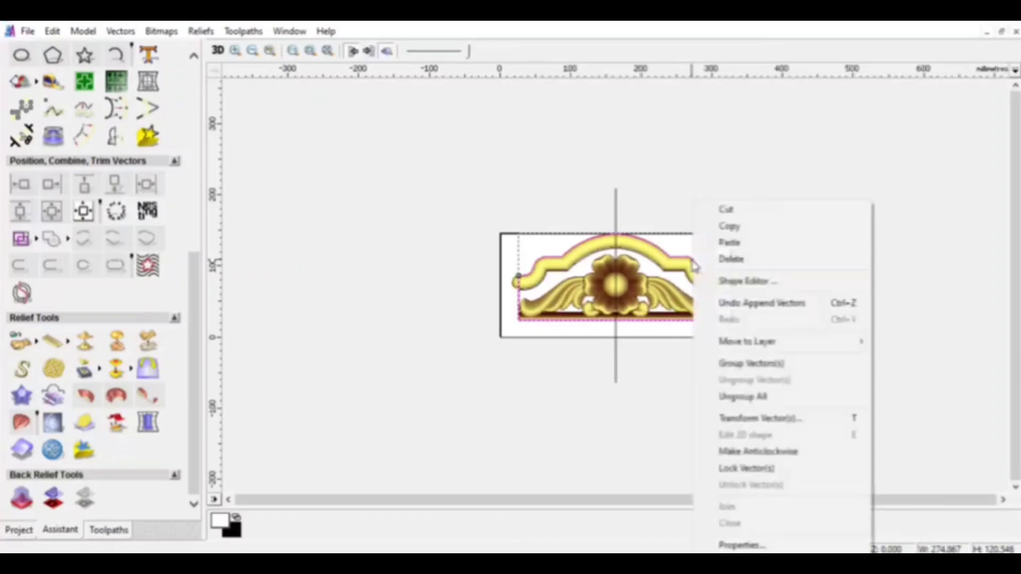
left_click(724, 280)
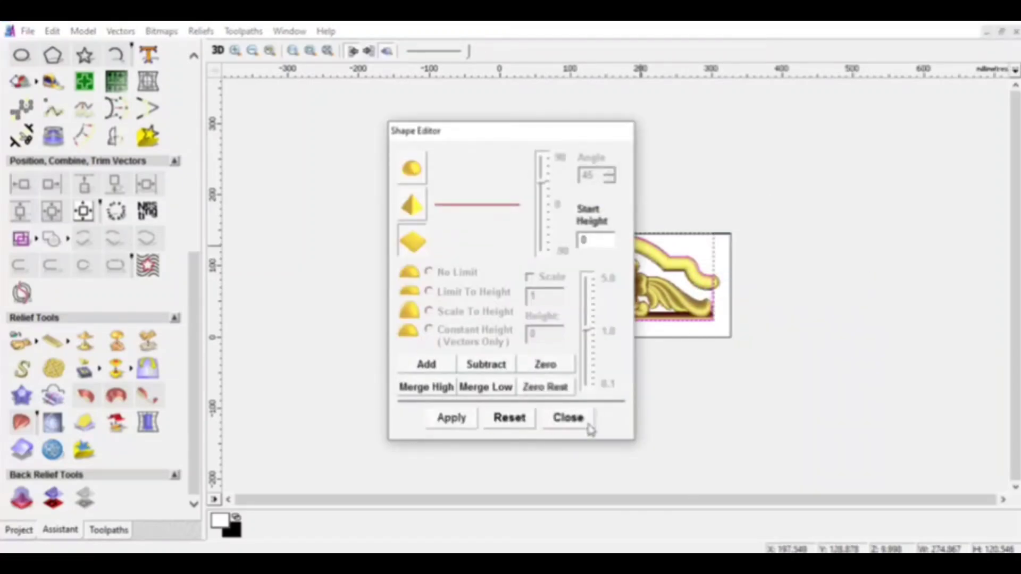
left_click(569, 417)
- Delete the vertical centre line running through the flower
scroll(619, 282, "up", 2)
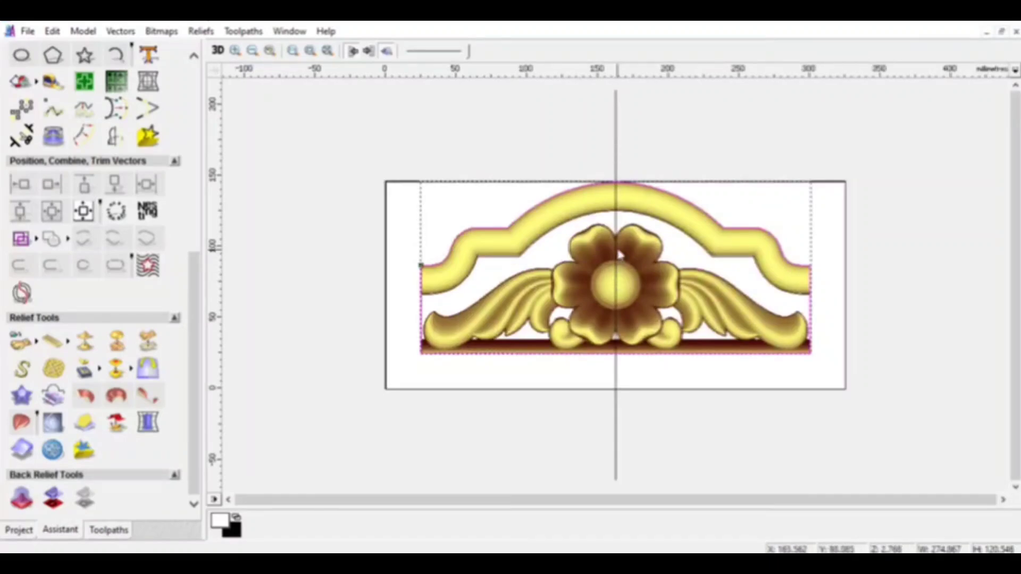
left_click(616, 223)
left_click(632, 226)
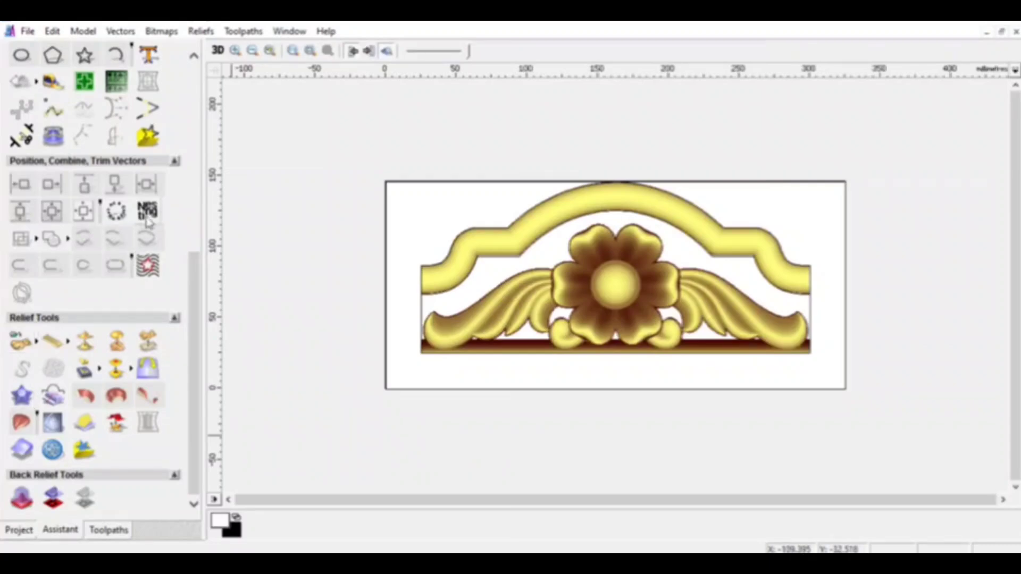
- Draw a vertical polyline about 144 mm long through the left part of the carving, extending below the model
scroll(149, 106, "up", 3)
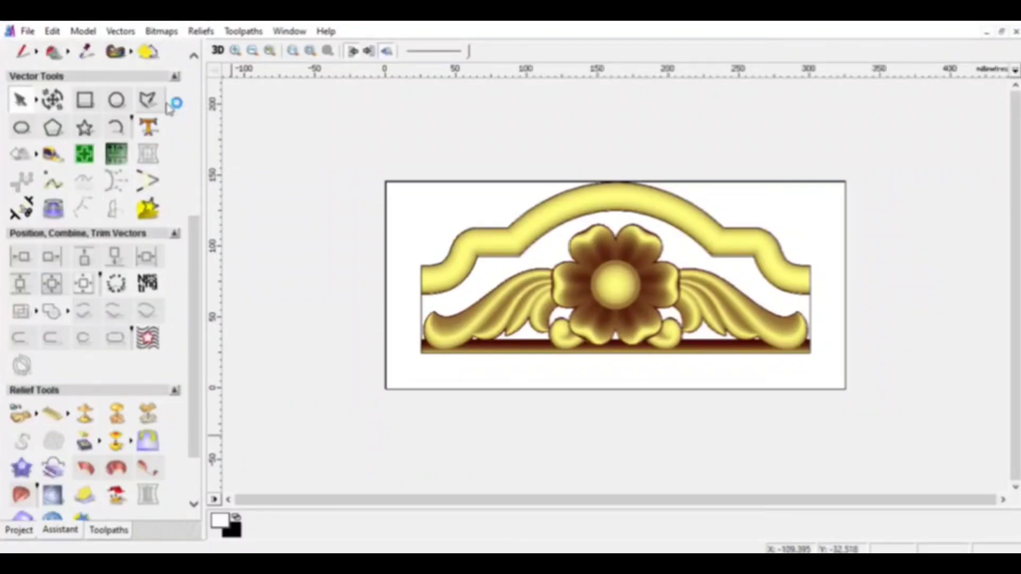
left_click(146, 100)
left_click(440, 213)
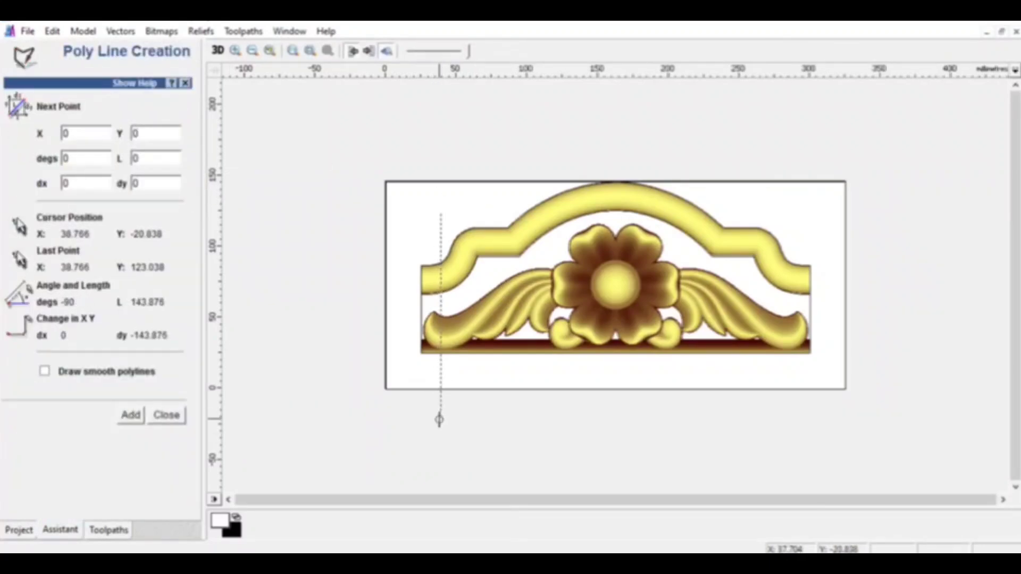
left_click(439, 418)
left_click(167, 415)
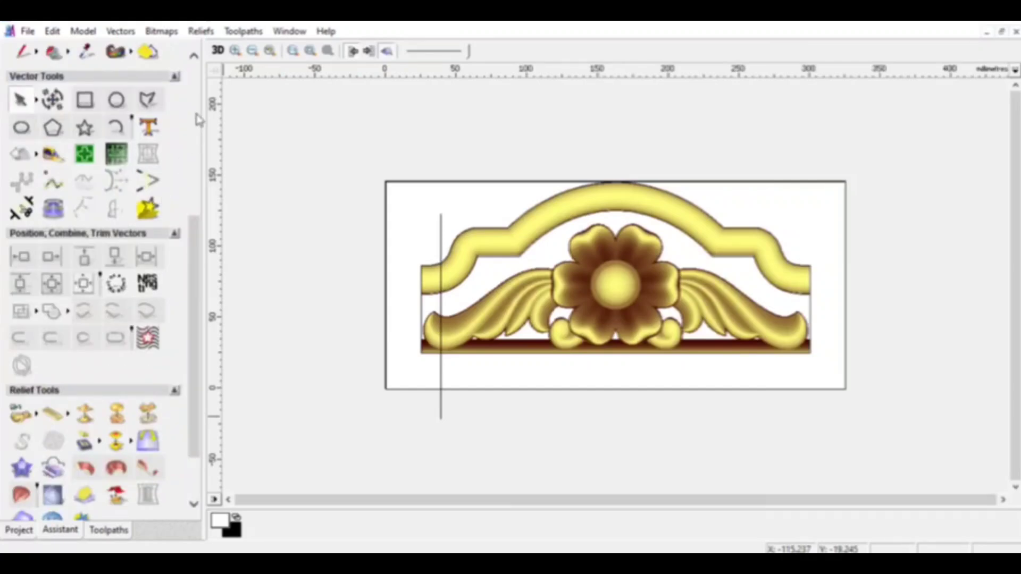
- Draw a horizontal polyline about 381 mm long along the top of the base strip, from the model's left edge past its right edge
left_click(148, 101)
left_click(385, 336)
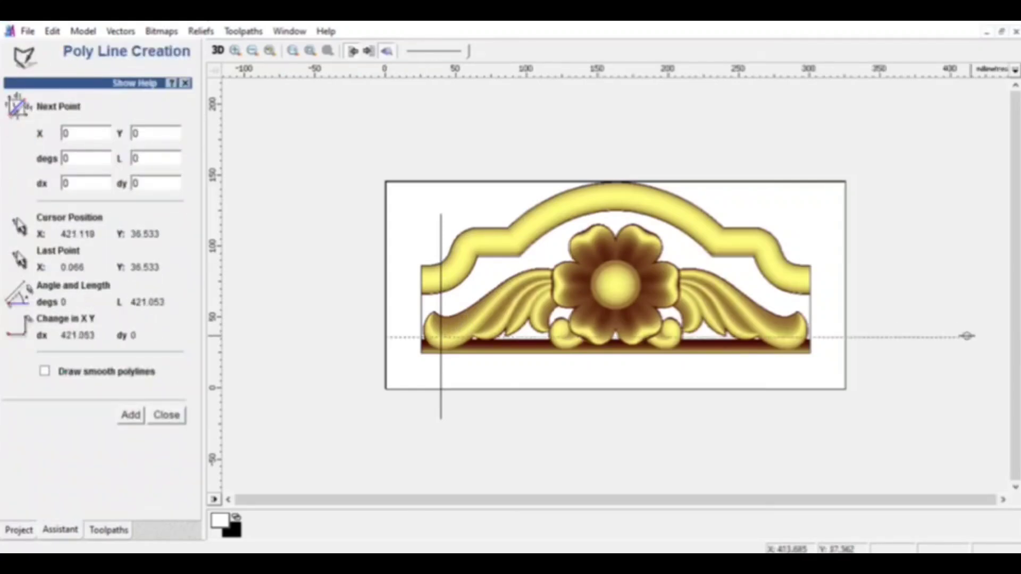
left_click(924, 336)
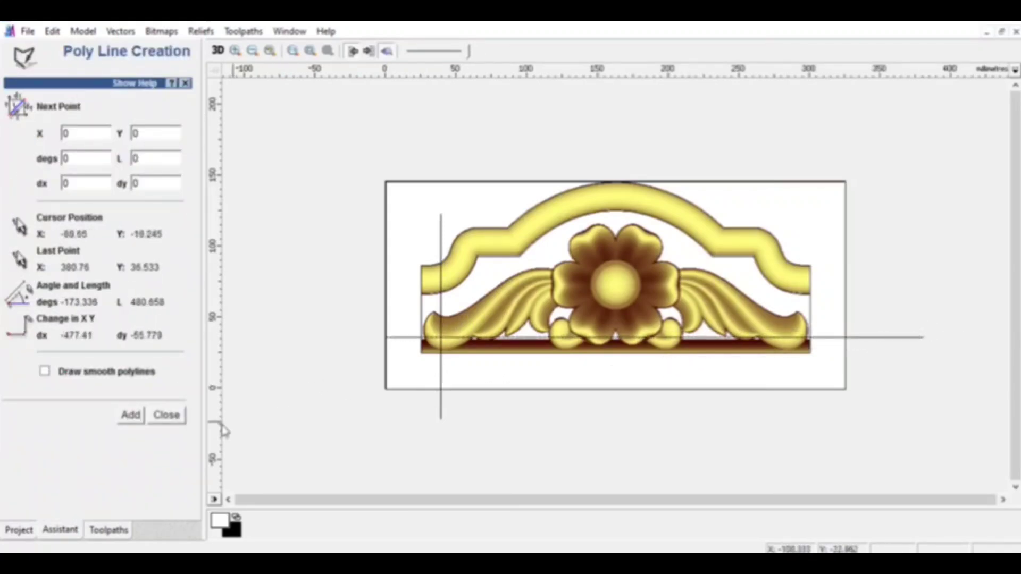
left_click(167, 415)
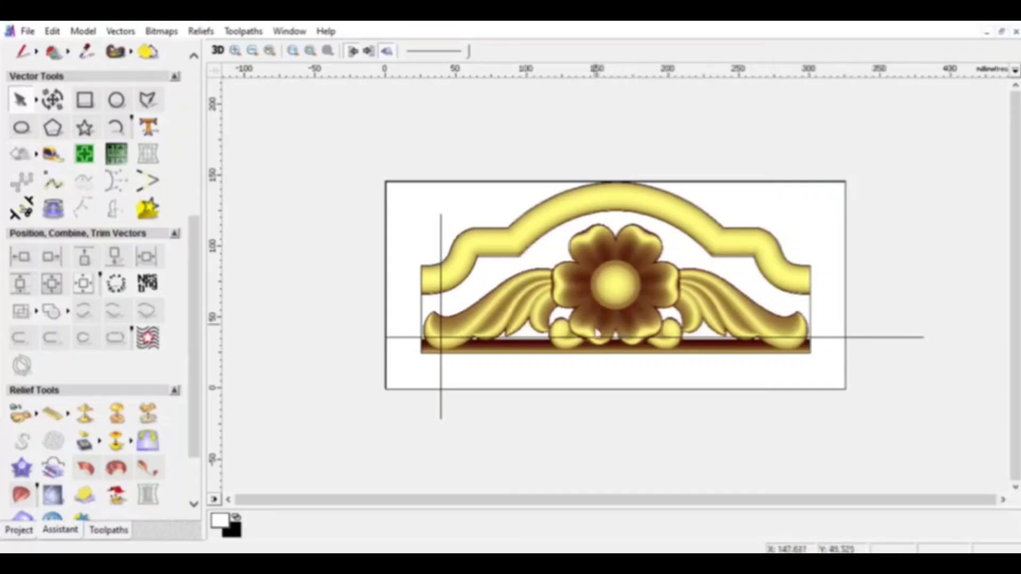
- Align the horizontal line with the bottom edge of the joined outline
left_click(601, 336)
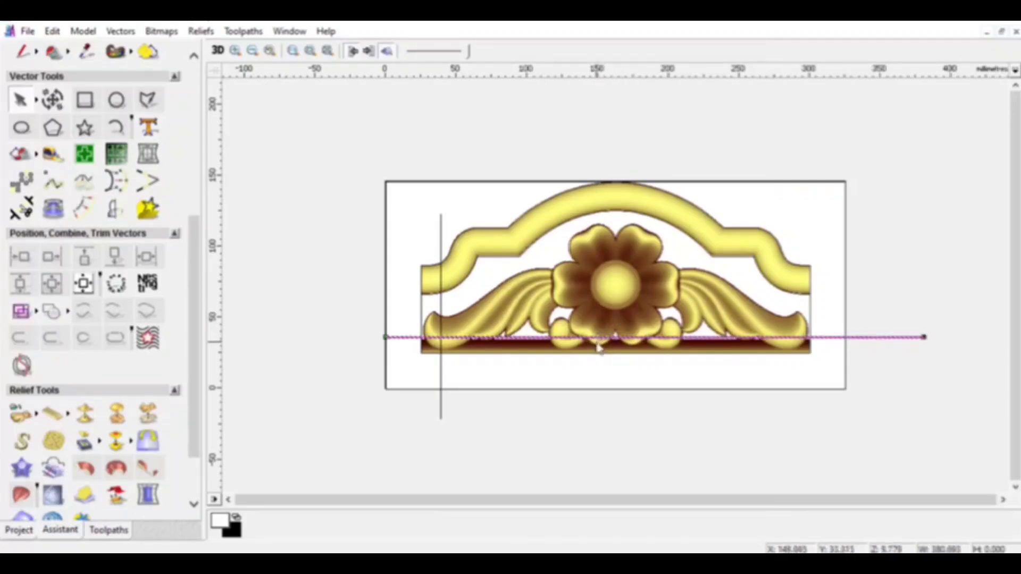
left_click(598, 353, "shift")
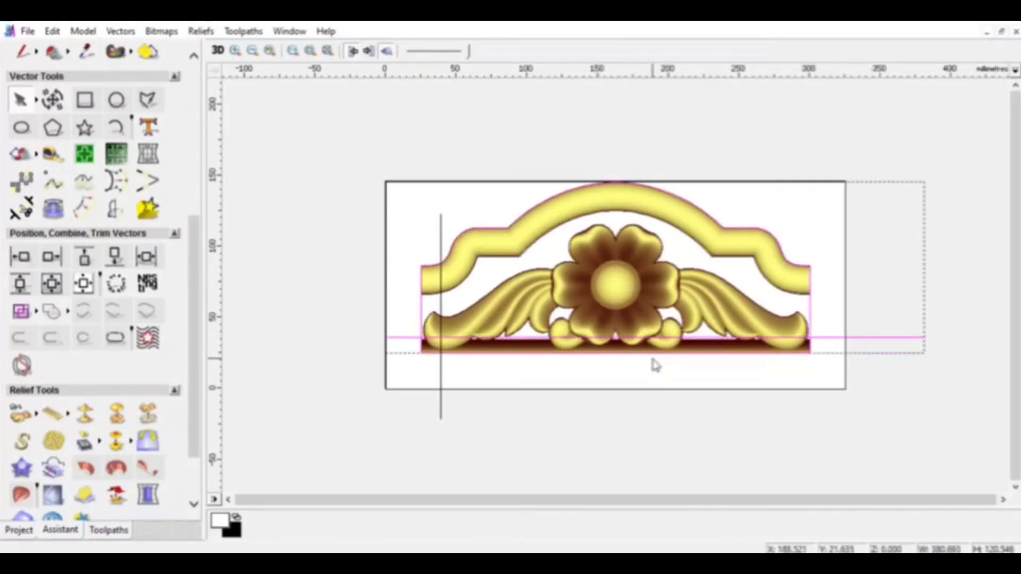
key("b")
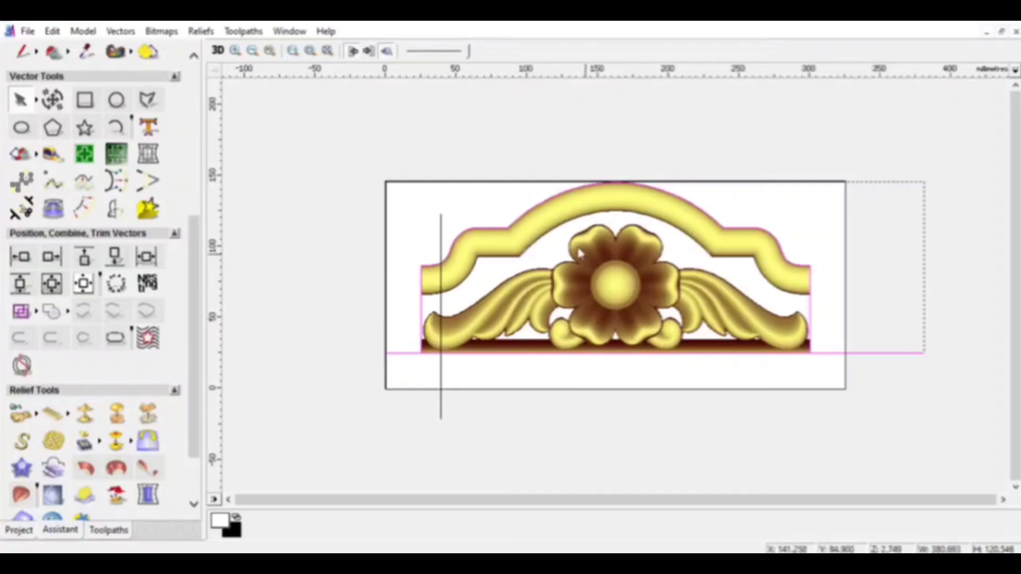
- Align the vertical line with the left edge of the joined outline
left_click(441, 308)
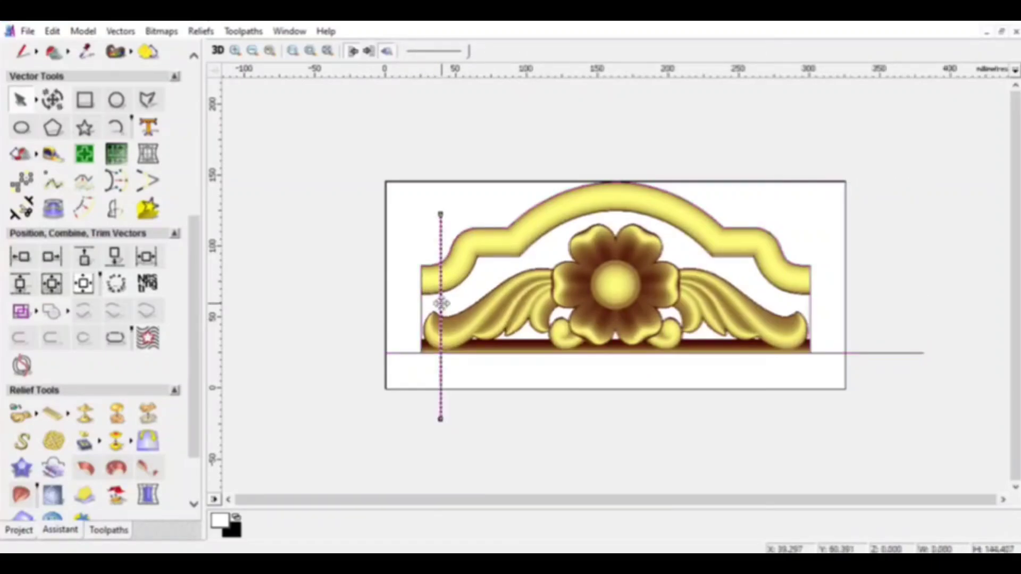
left_click(421, 318, "shift")
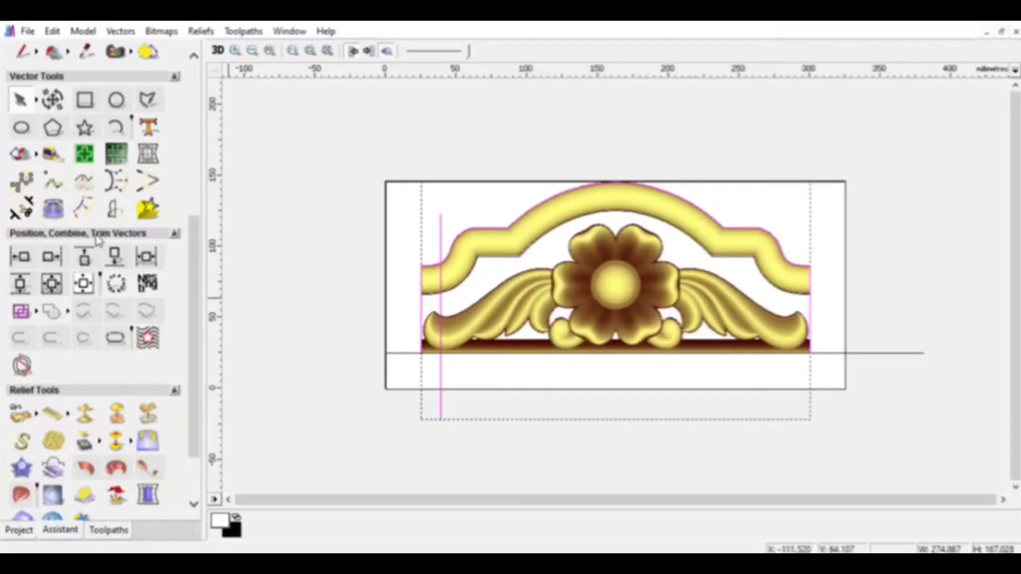
key("l")
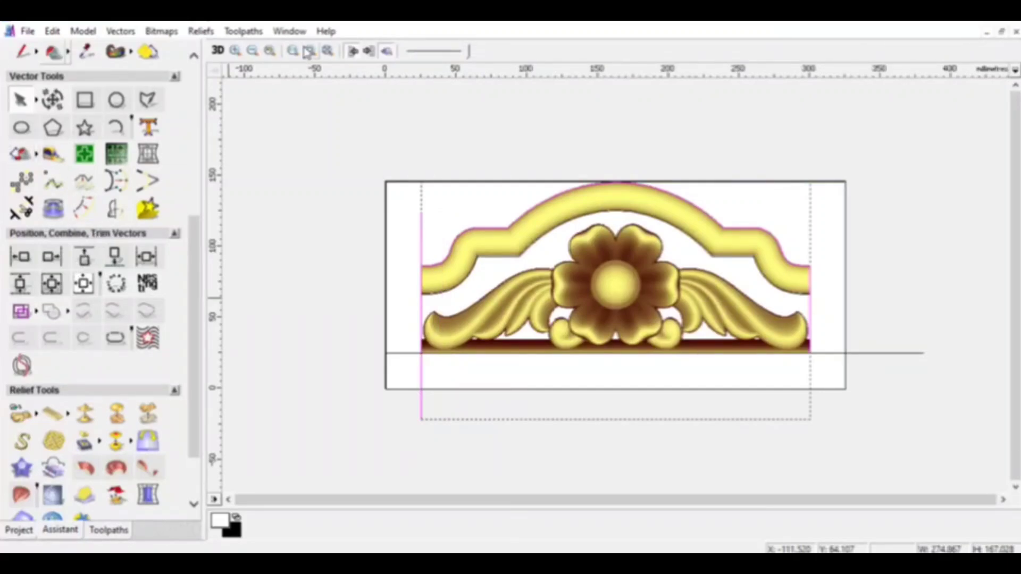
left_click(466, 207)
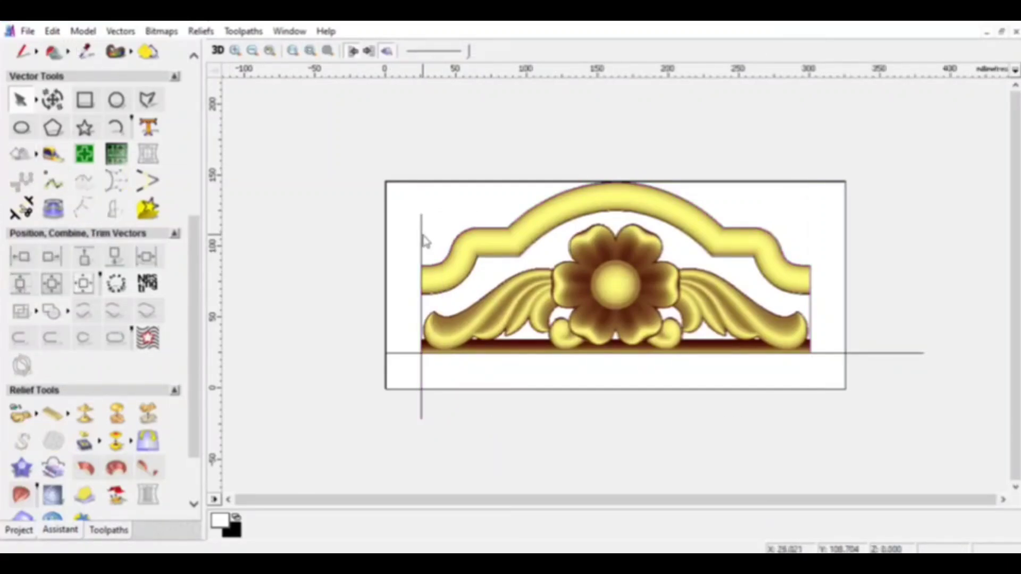
- Move the vertical line straight down about 45 mm so its upper end lies at the arch band's left end
left_click(422, 235)
key("Down")
key("Down")
key("Down")
key("Down")
key("Down")
key("Down")
key("Down")
key("Down")
key("Down")
key("Down")
key("Down")
key("Down")
key("Down")
key("Down")
key("Down")
key("Down")
key("Down")
key("Down")
key("Down")
key("Down")
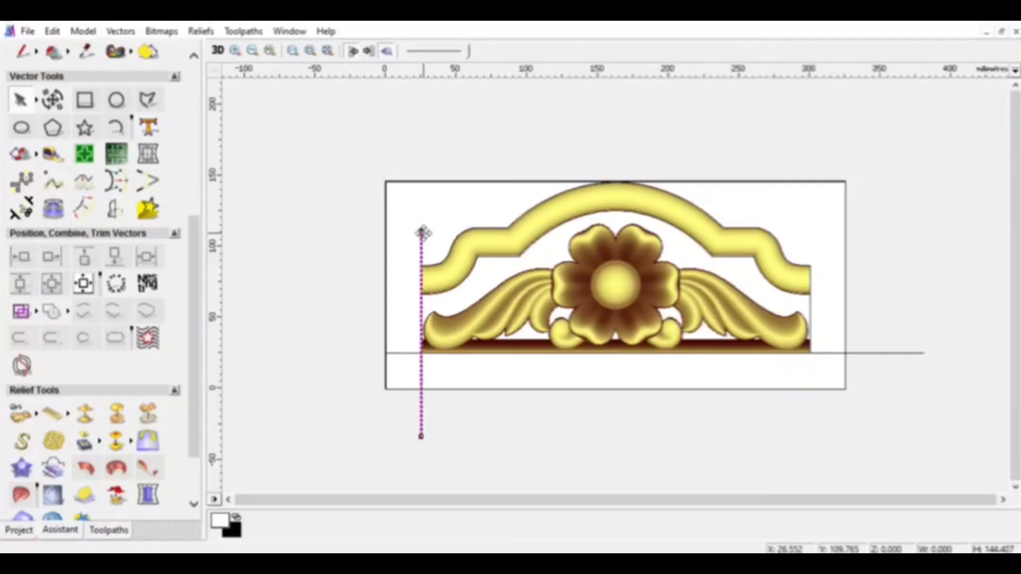
key("Down")
key("Down")
key("Down")
key("Down")
key("Down")
key("Down")
key("Down")
key("Down")
key("Down")
key("Down")
key("Down")
key("Down")
key("Down")
key("Down")
key("Down")
key("Down")
key("Down")
key("Down")
key("Down")
key("Down")
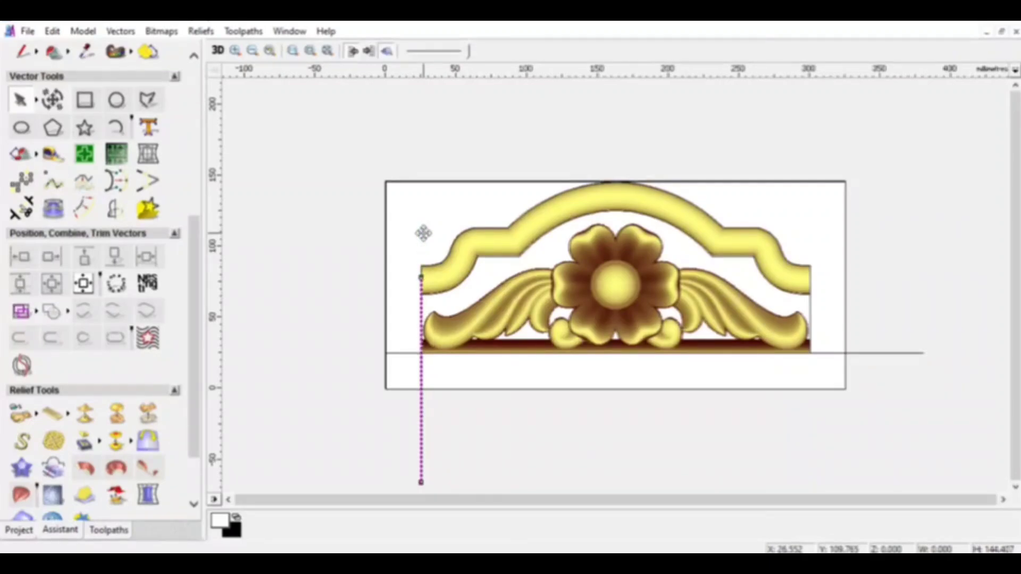
left_click(437, 237)
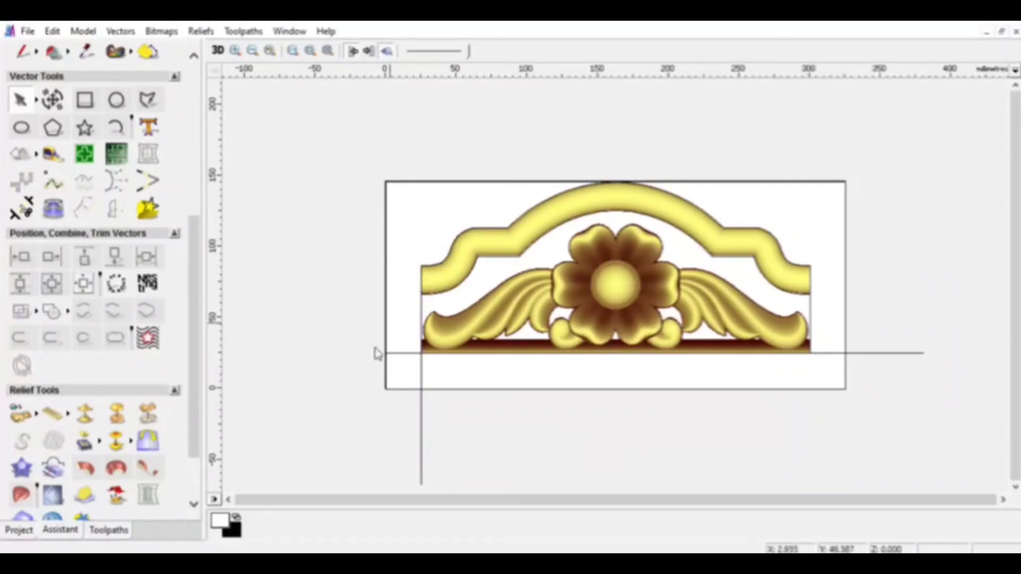
- Extrude the small curved profile along the vertical line at the frame's left edge, combining it with the relief as Merge Highest
left_click(420, 346)
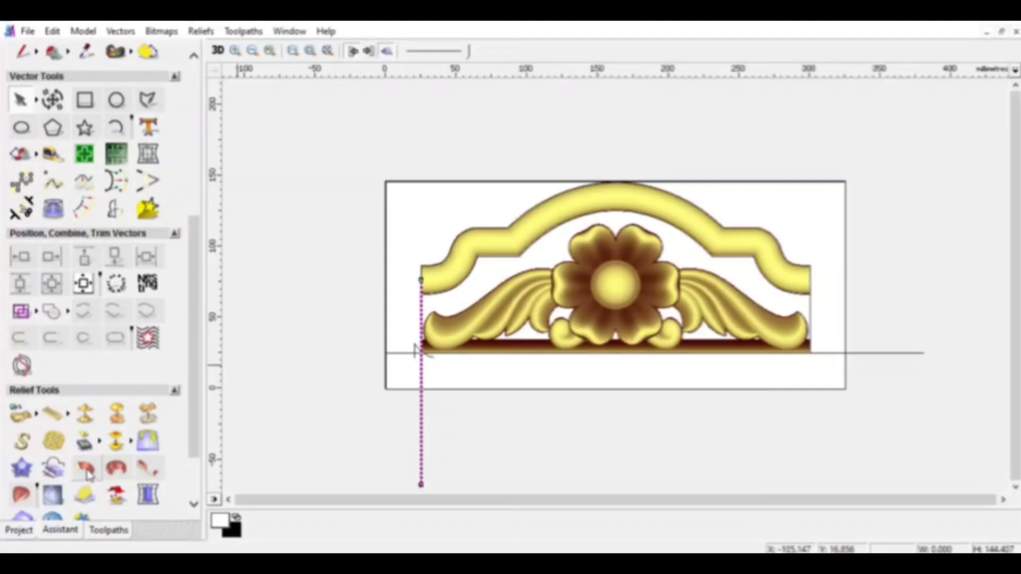
left_click(85, 468)
left_click(454, 312)
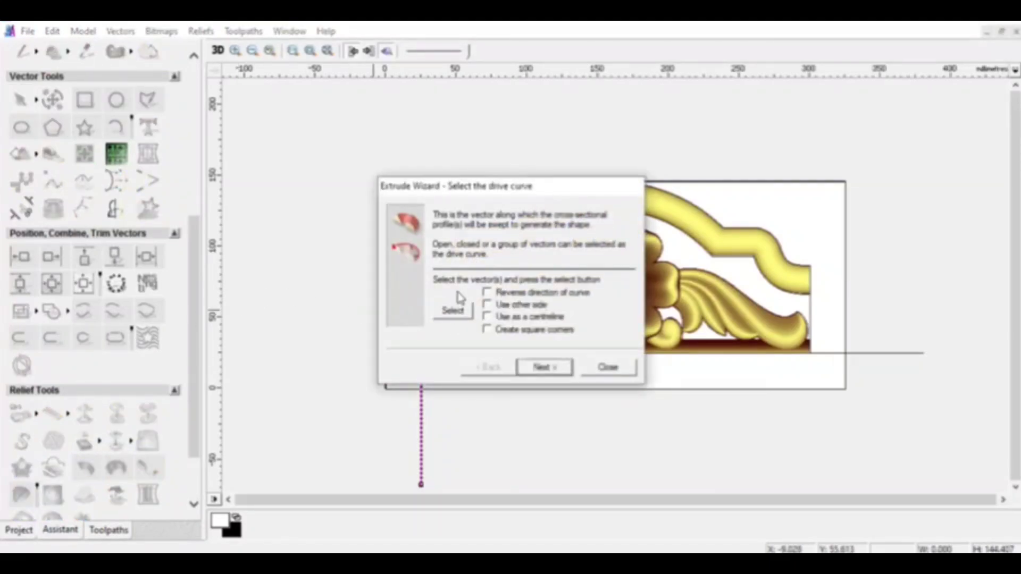
left_click_drag(506, 186, 261, 137)
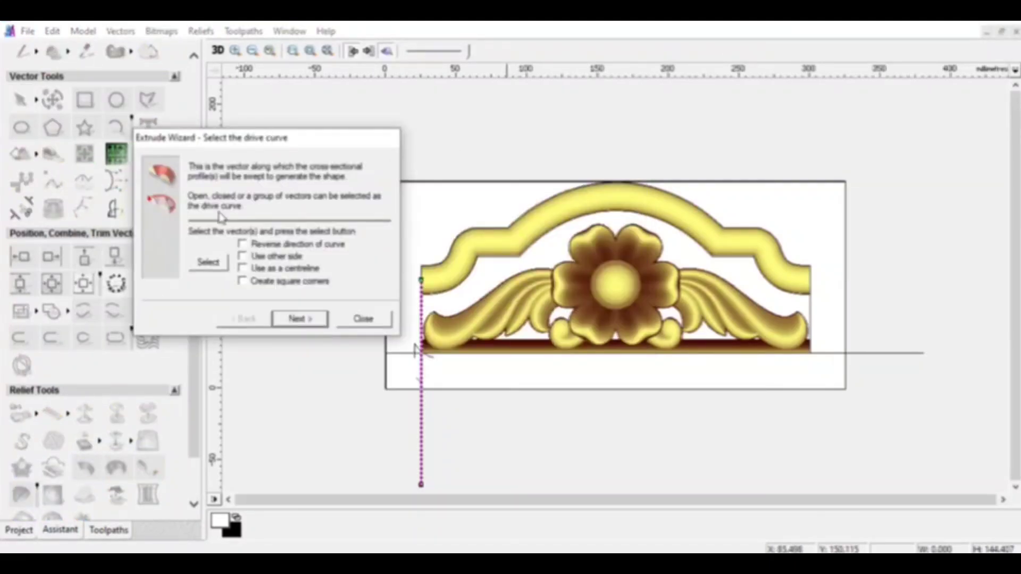
left_click(297, 318)
left_click(419, 349)
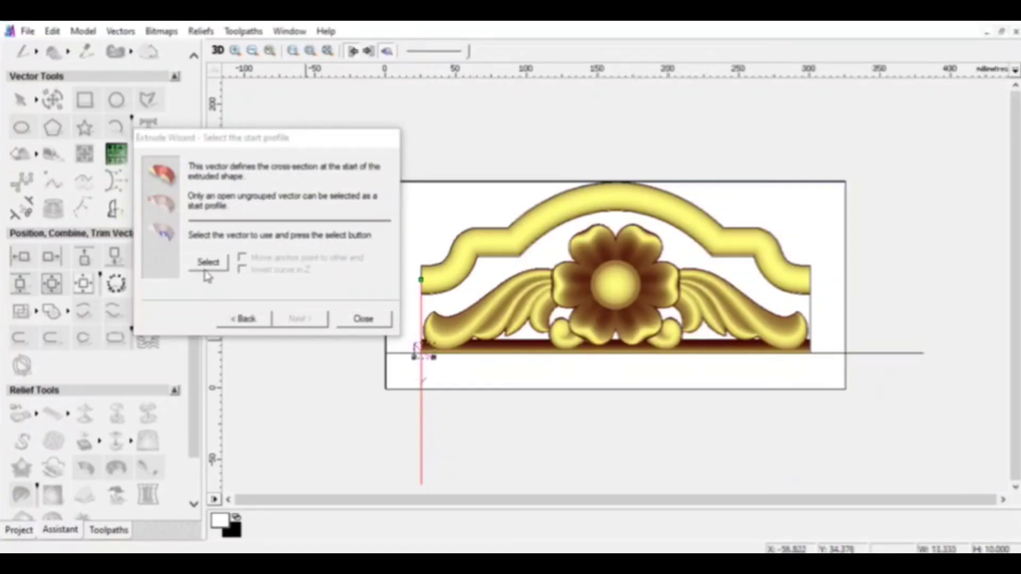
left_click(206, 268)
left_click(298, 319)
left_click(298, 319)
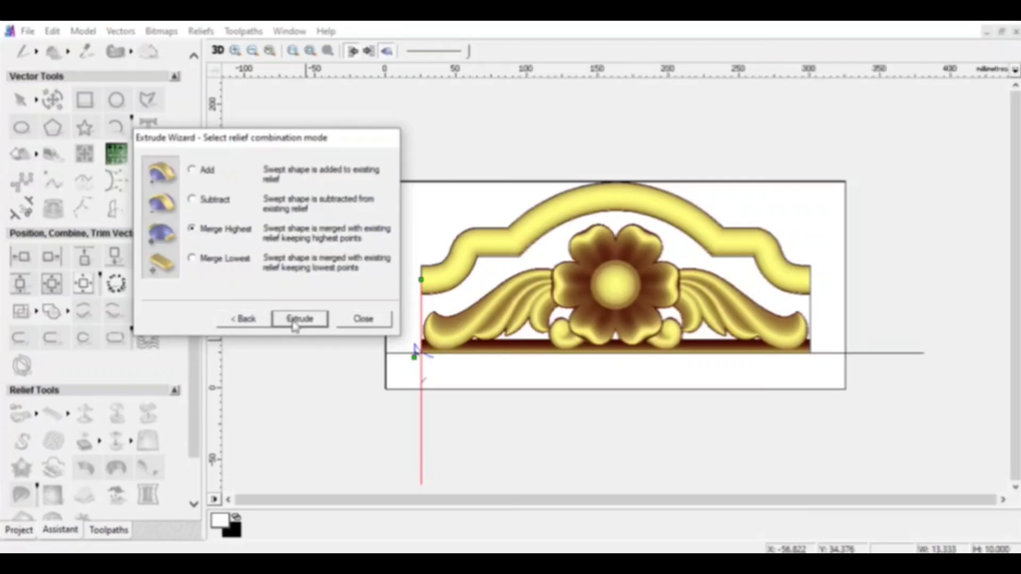
left_click(299, 319)
left_click(364, 318)
- Extrude the same curved profile along the horizontal base line with Use other side enabled, combining it as Merge Highest
scroll(296, 365, "up", 2)
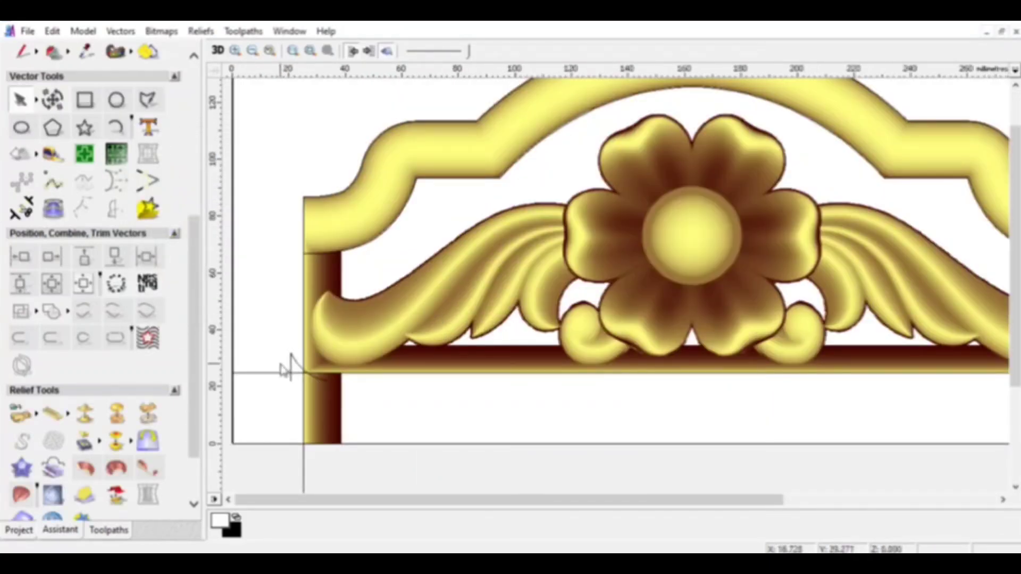
left_click(276, 372)
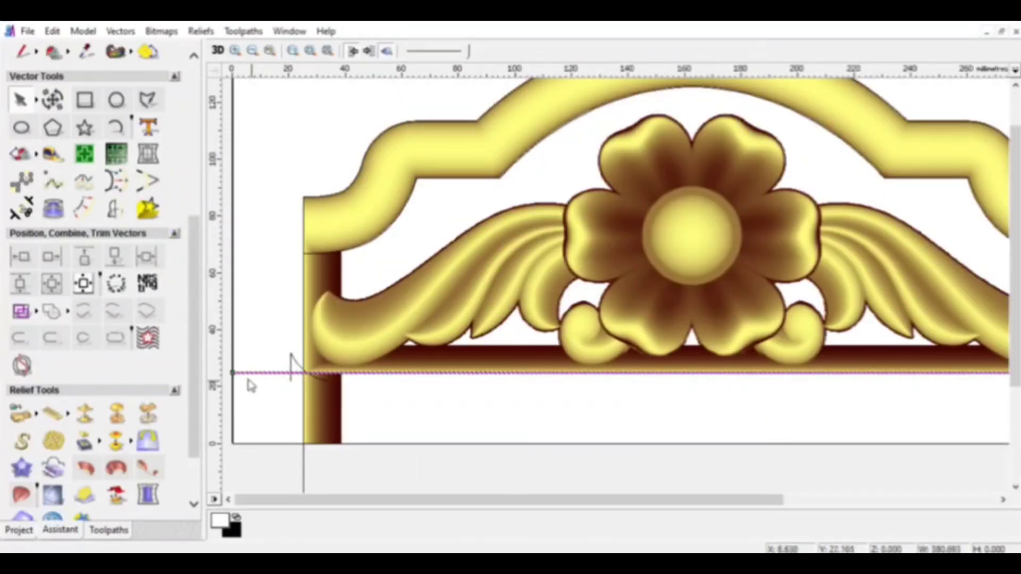
left_click(86, 470)
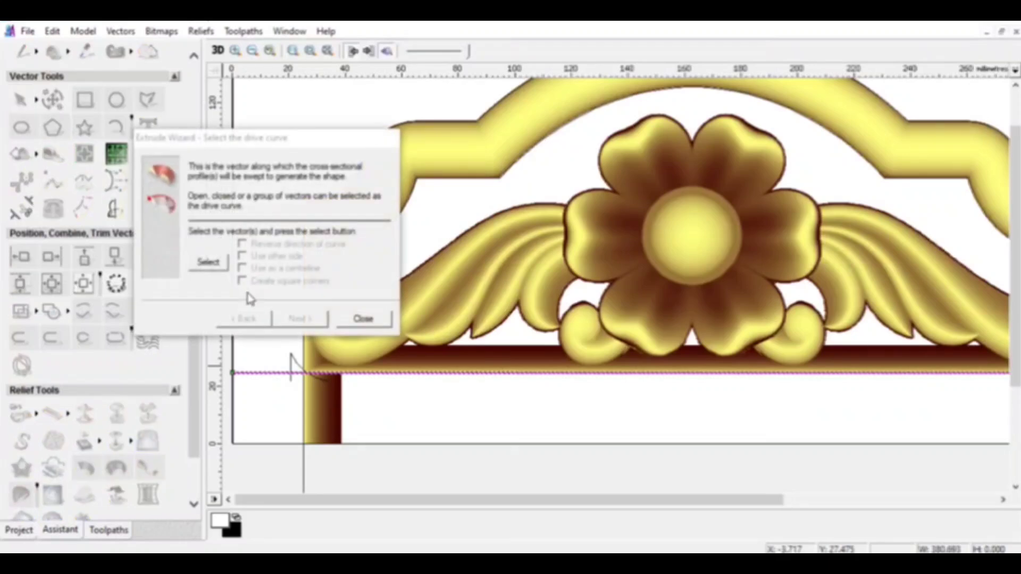
scroll(781, 349, "down", 2)
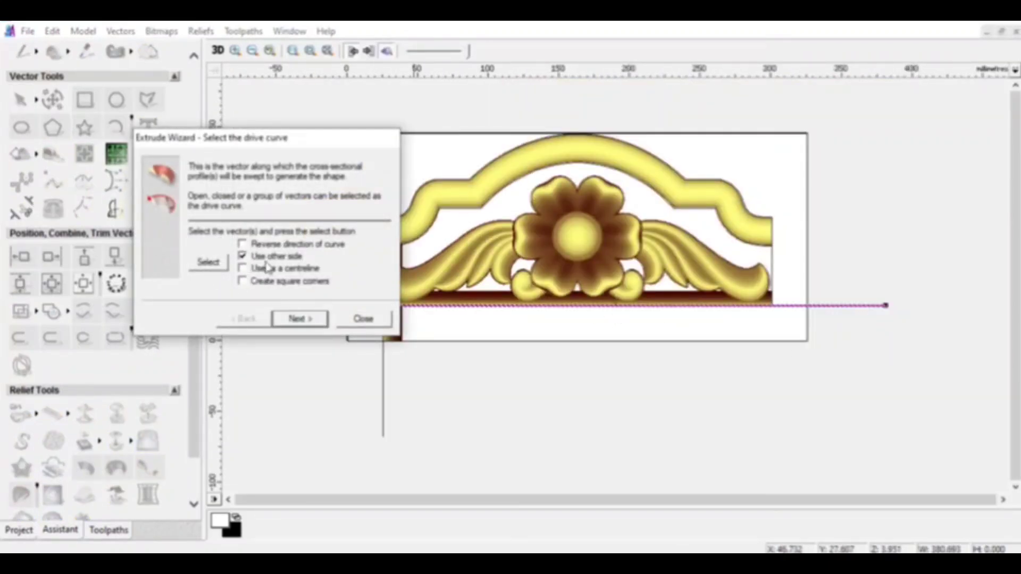
scroll(606, 313, "up", 2)
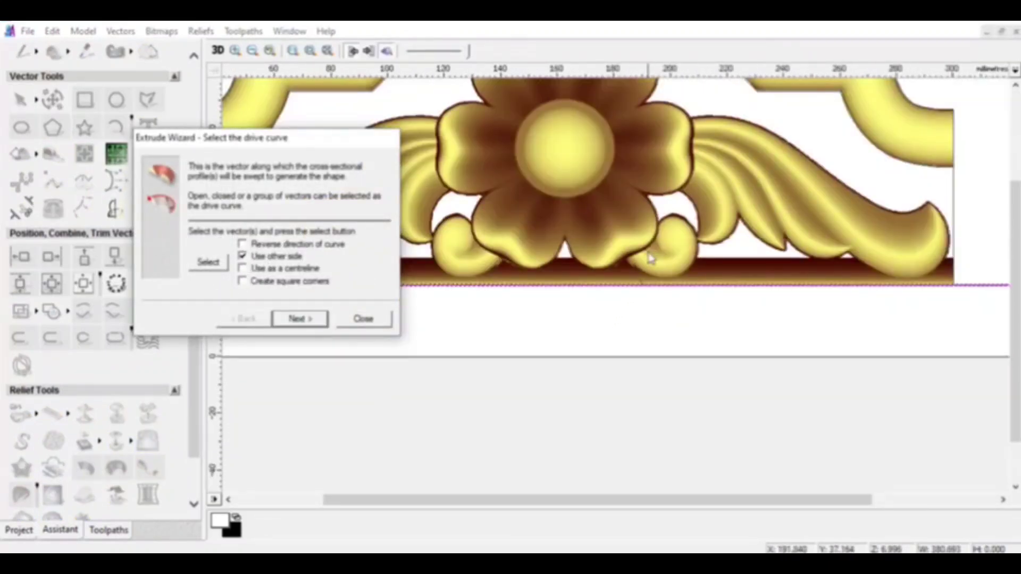
left_click(300, 319)
left_click_drag(315, 137, 723, 154)
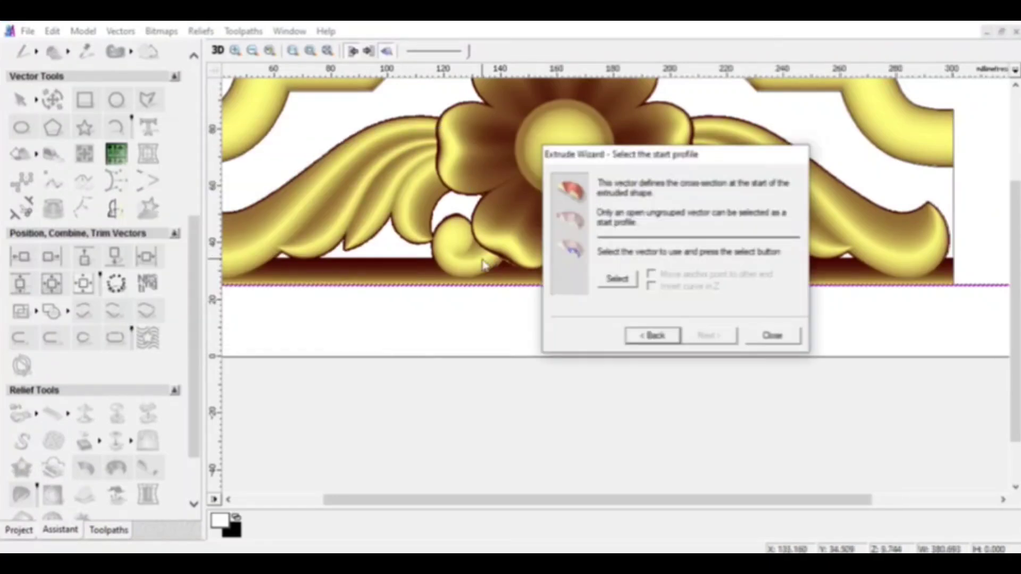
scroll(589, 319, "down", 2)
left_click(376, 304)
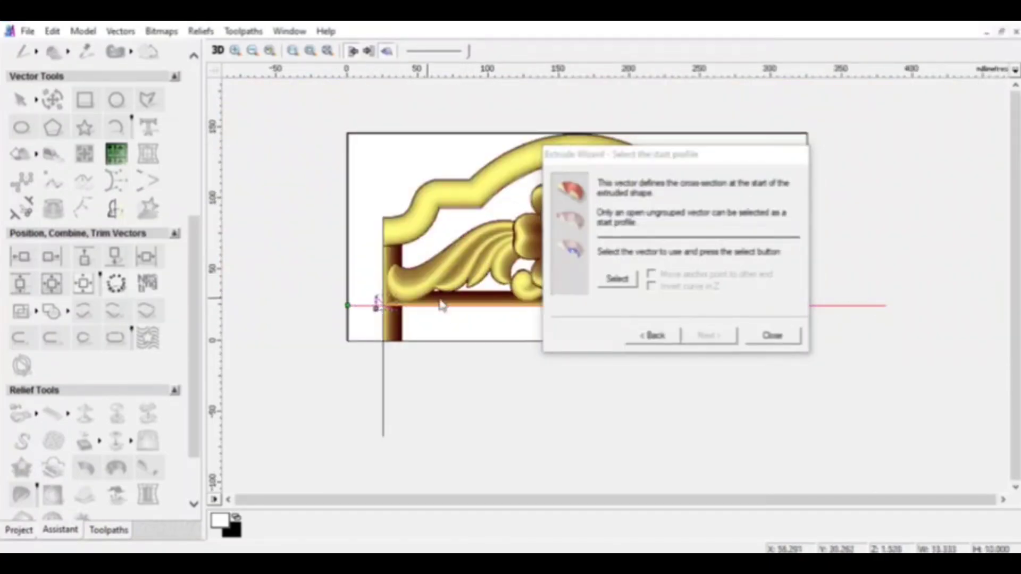
left_click(619, 280)
left_click(686, 334)
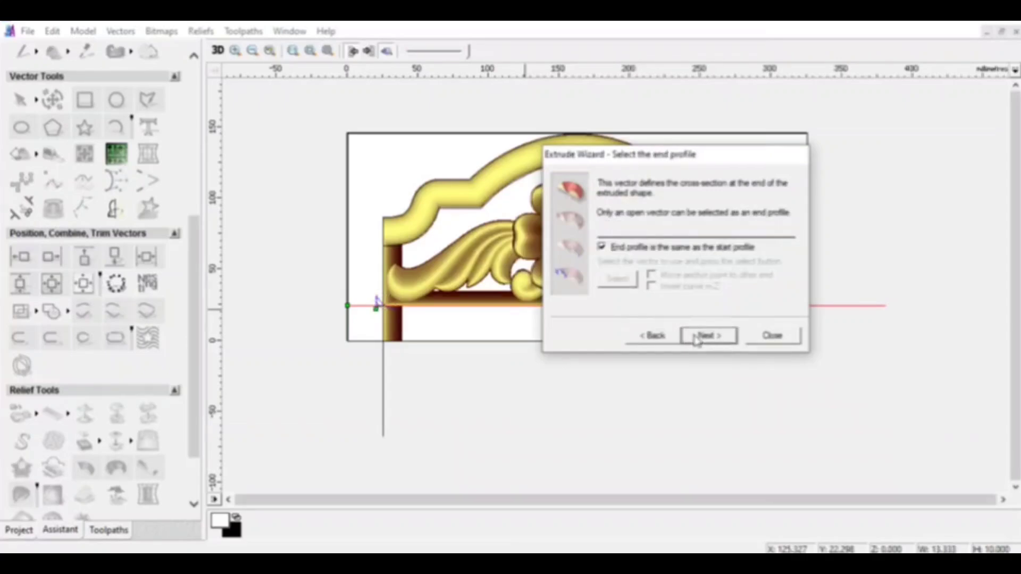
left_click(691, 336)
left_click(695, 338)
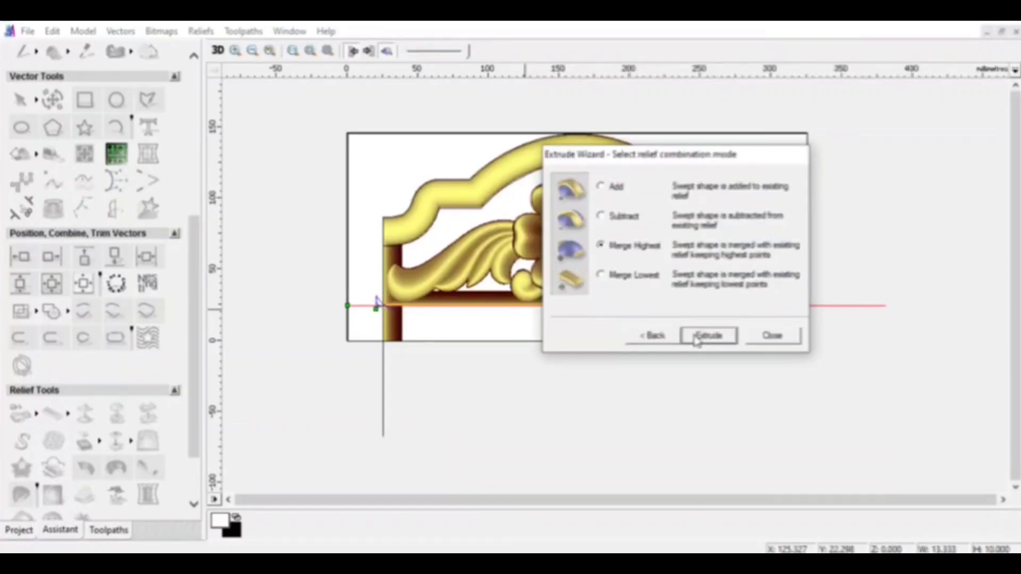
left_click(771, 336)
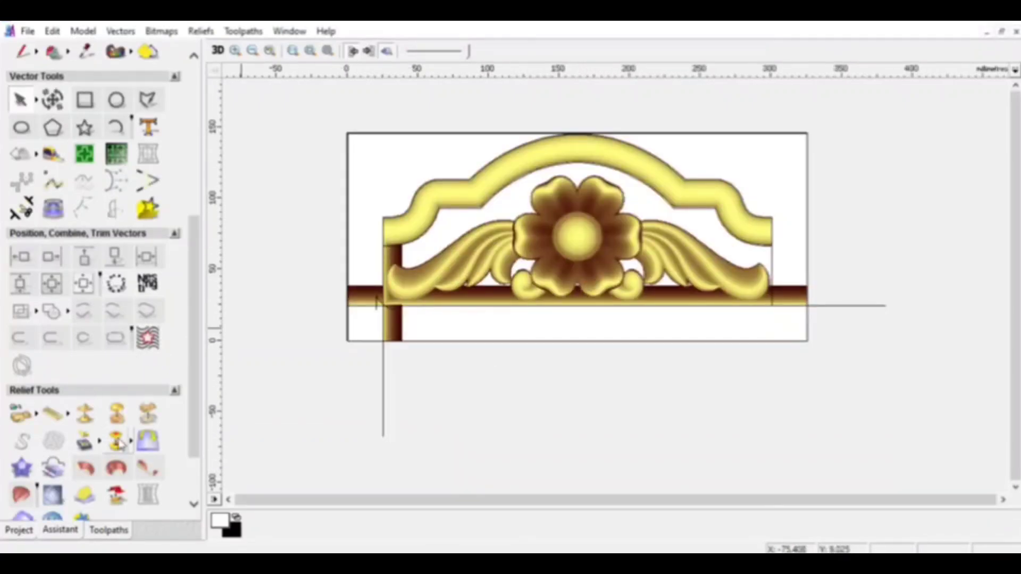
- Mirror merge the relief left over right to copy the vertical side strip to the right edge
left_click(148, 441)
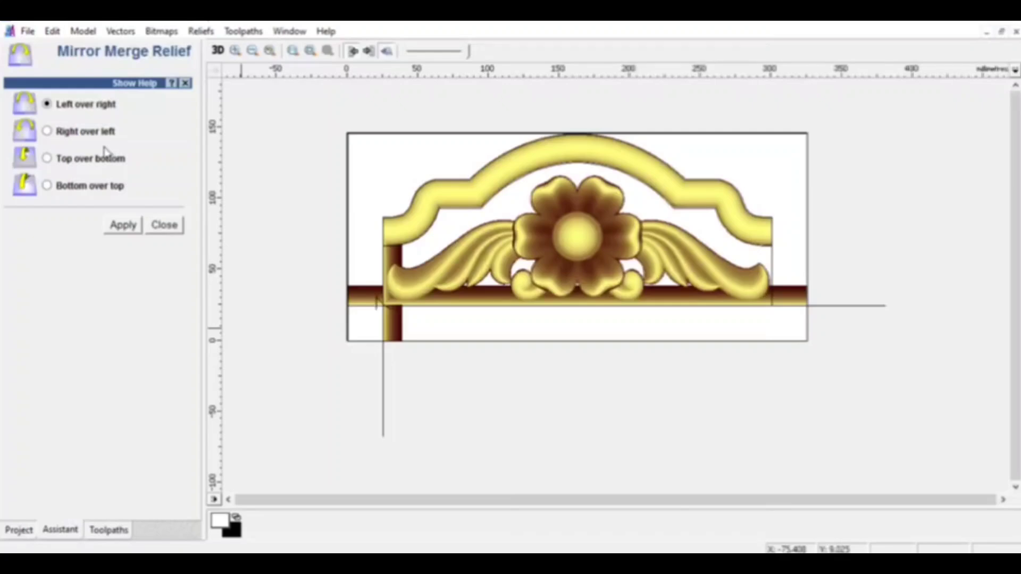
left_click(128, 233)
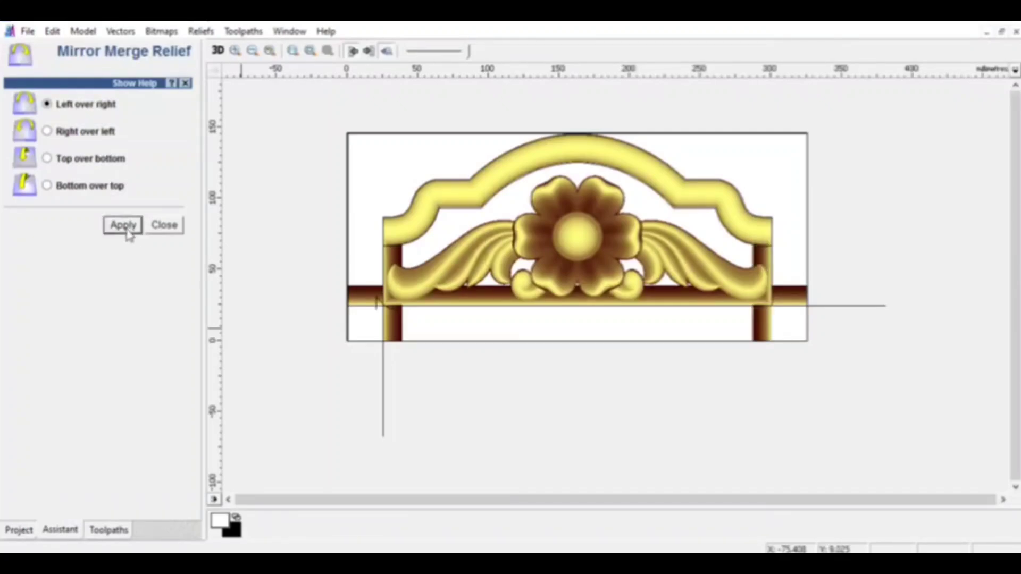
left_click(175, 226)
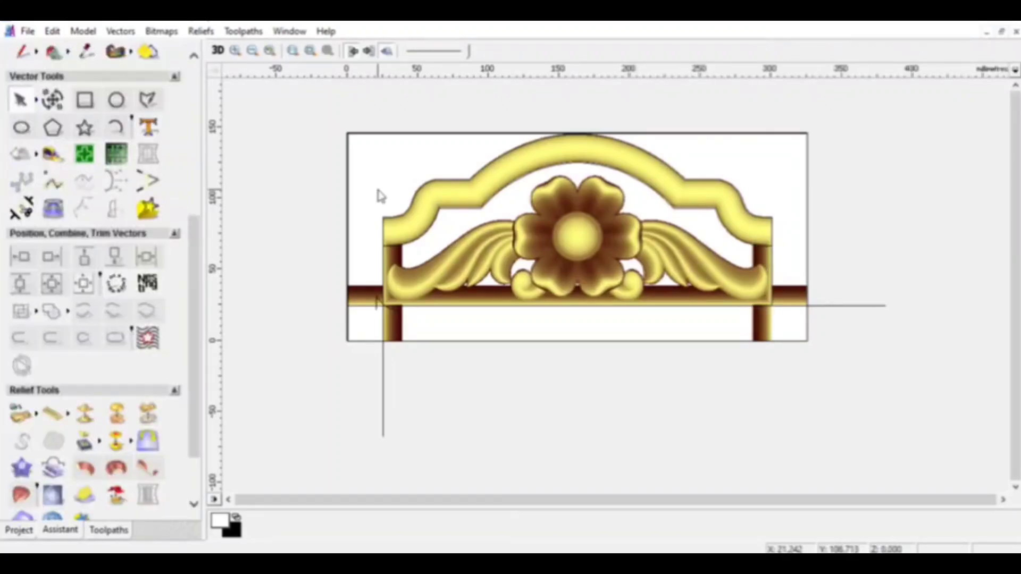
- Zero the rest of the relief outside the joined frame outline using the Shape Editor
left_click(464, 182)
right_click(462, 181)
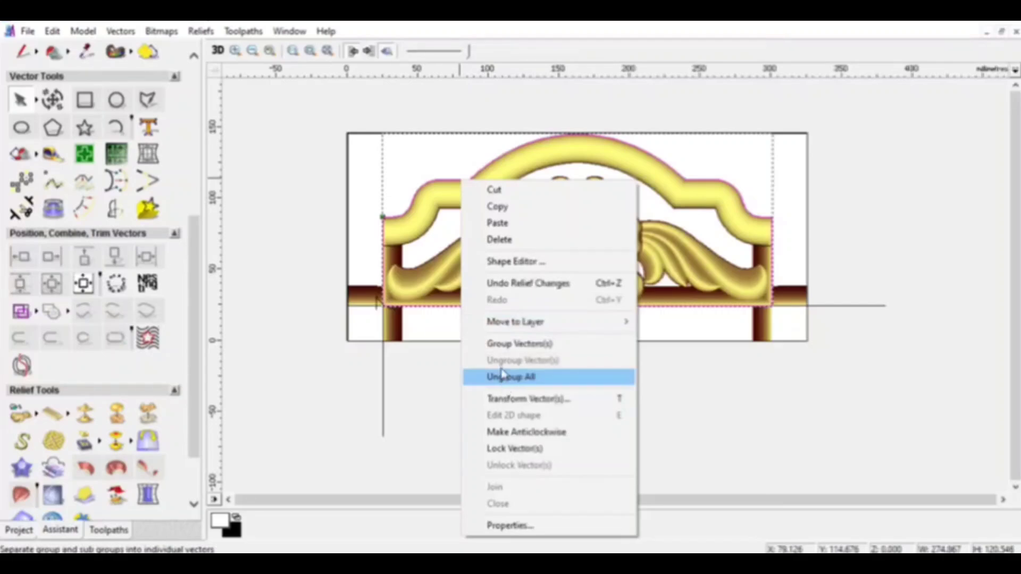
left_click(405, 204)
left_click(405, 205)
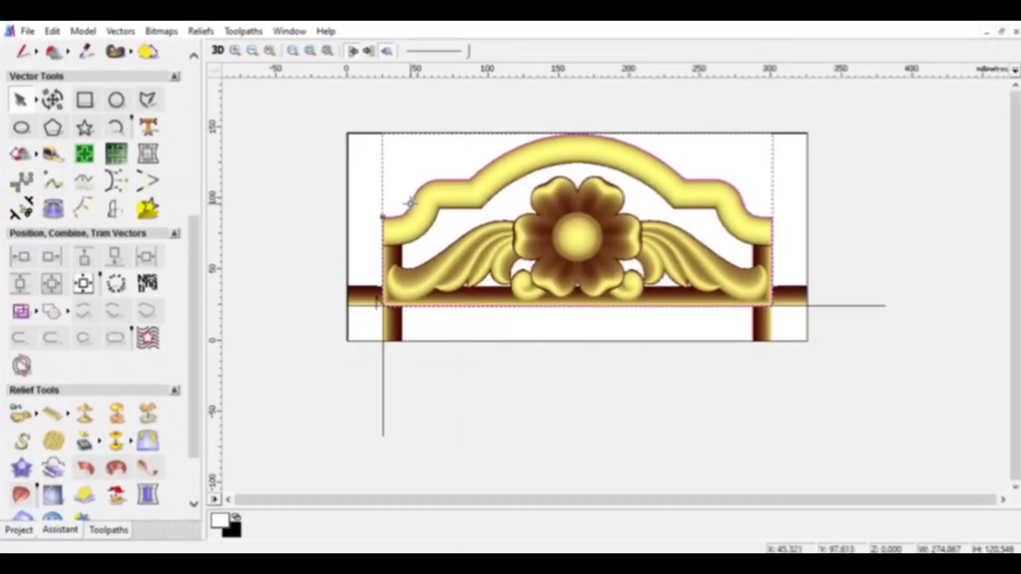
right_click(427, 182)
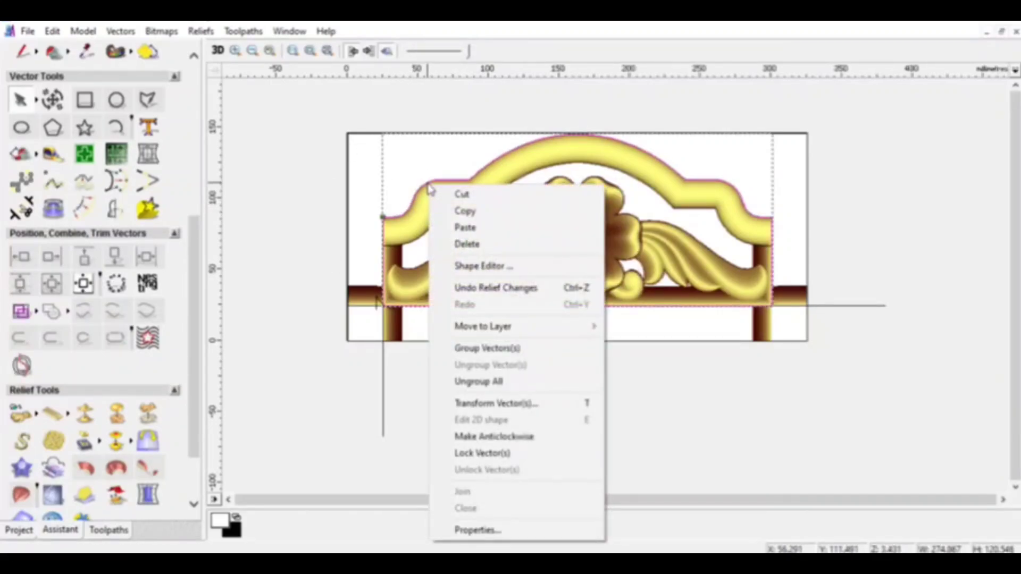
left_click(479, 269)
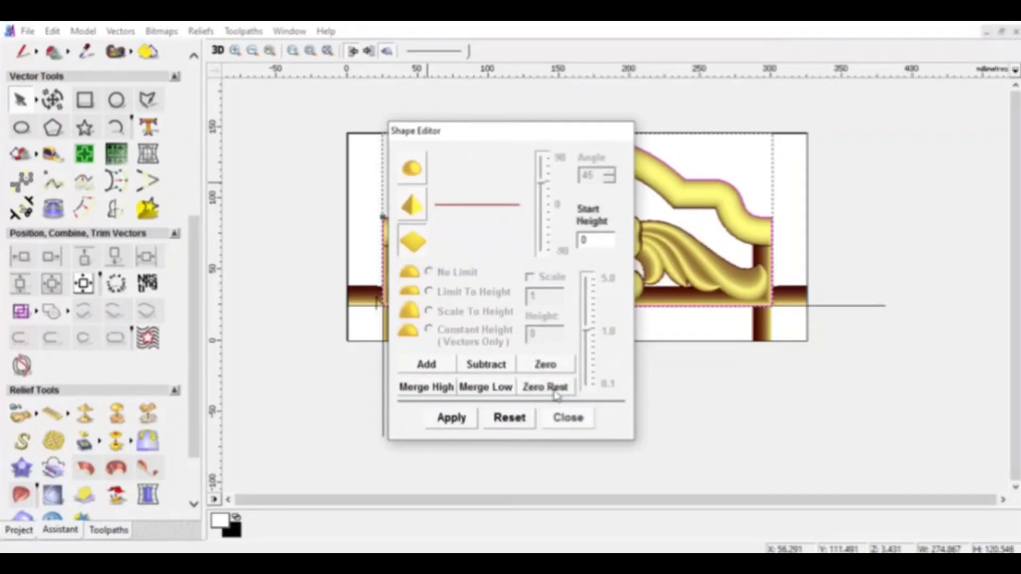
left_click(569, 417)
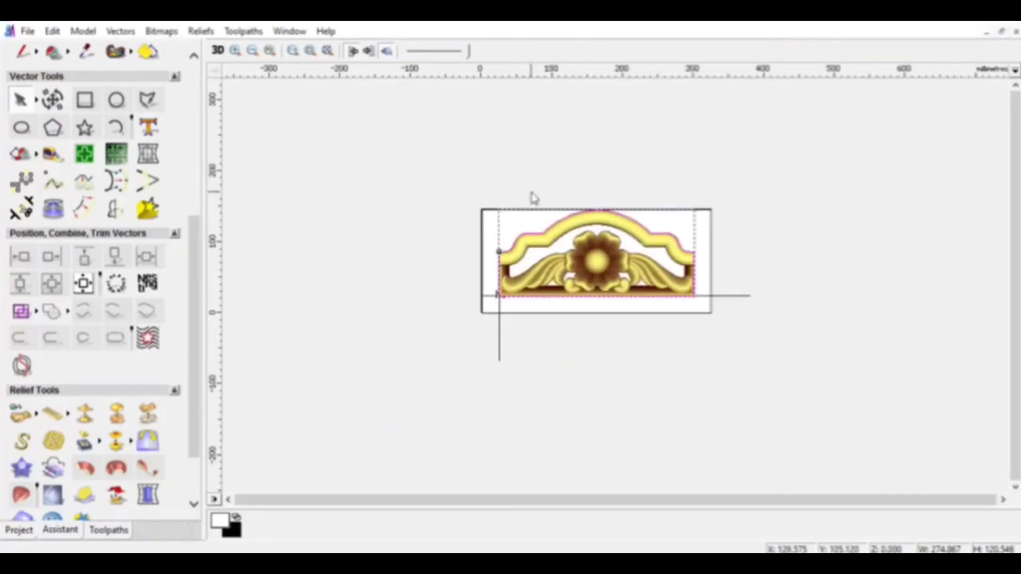
- Delete the horizontal guide line, the vertical guide line and the small profile vector at the frame's lower-left corner
scroll(551, 242, "up", 1)
left_click(359, 290)
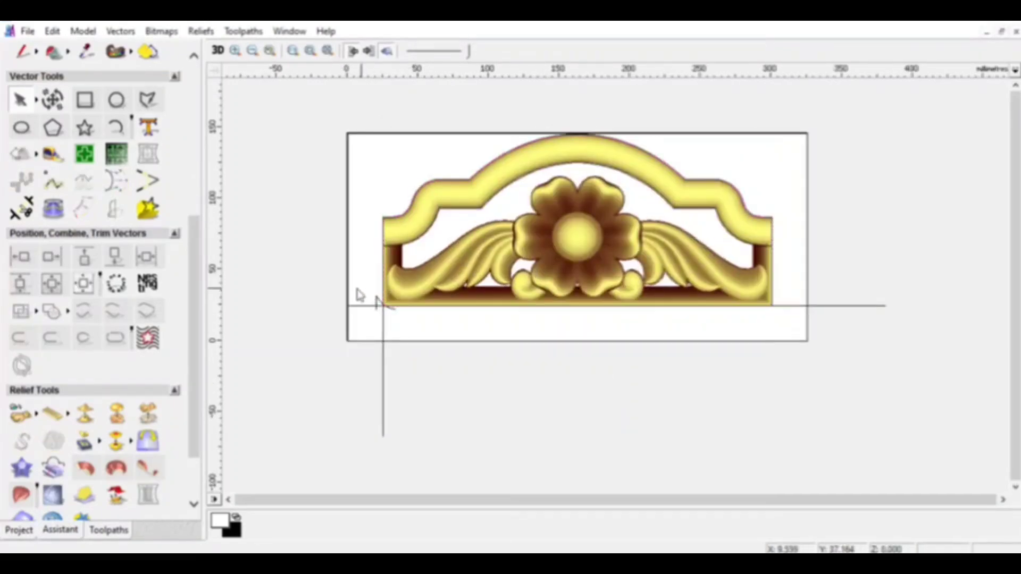
left_click(355, 305)
key("Delete")
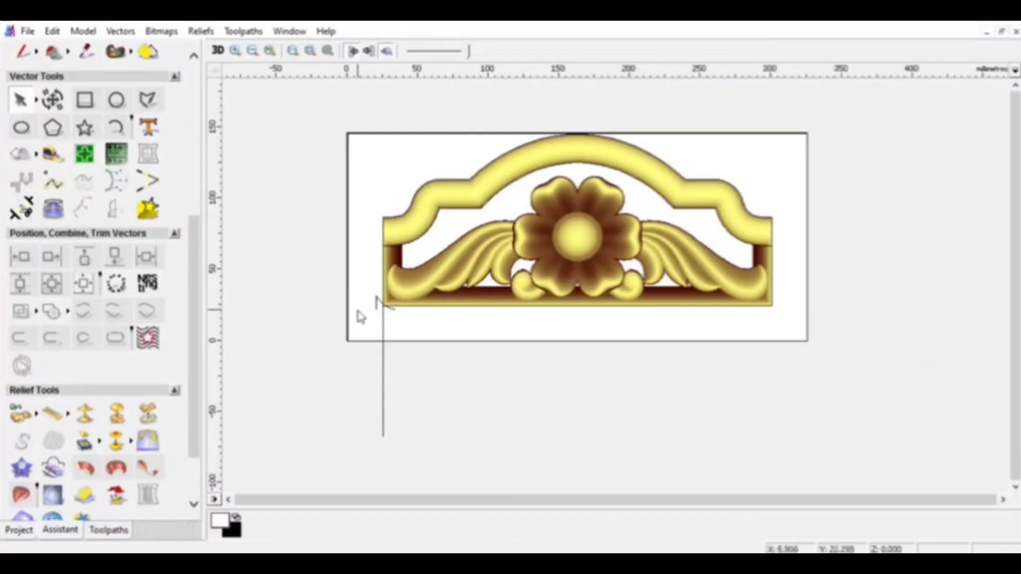
left_click(382, 328)
key("Delete")
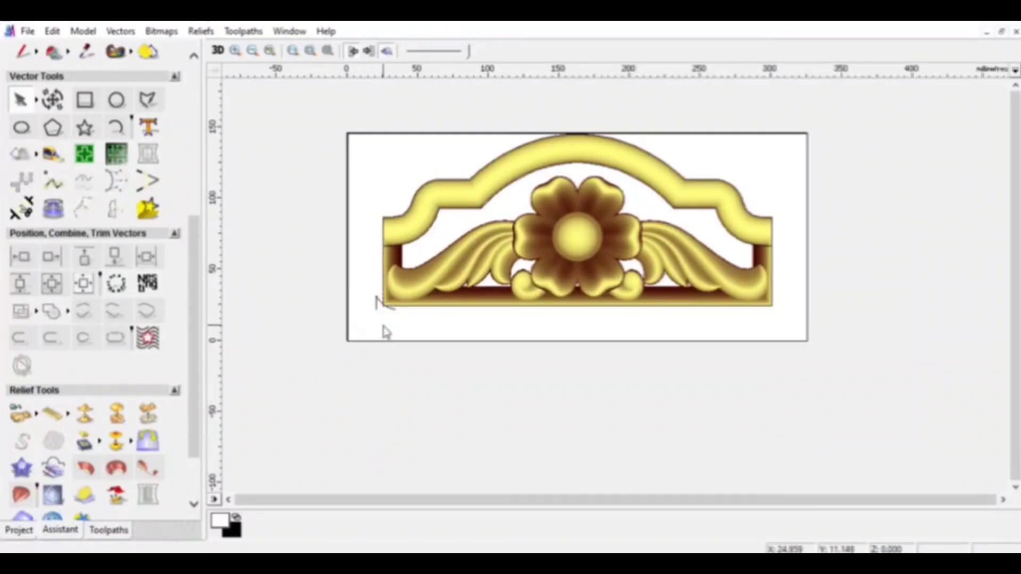
left_click(377, 305)
key("Delete")
- Rotate the whole model 90 degrees clockwise so that the arch faces right
scroll(54, 250, "up", 5)
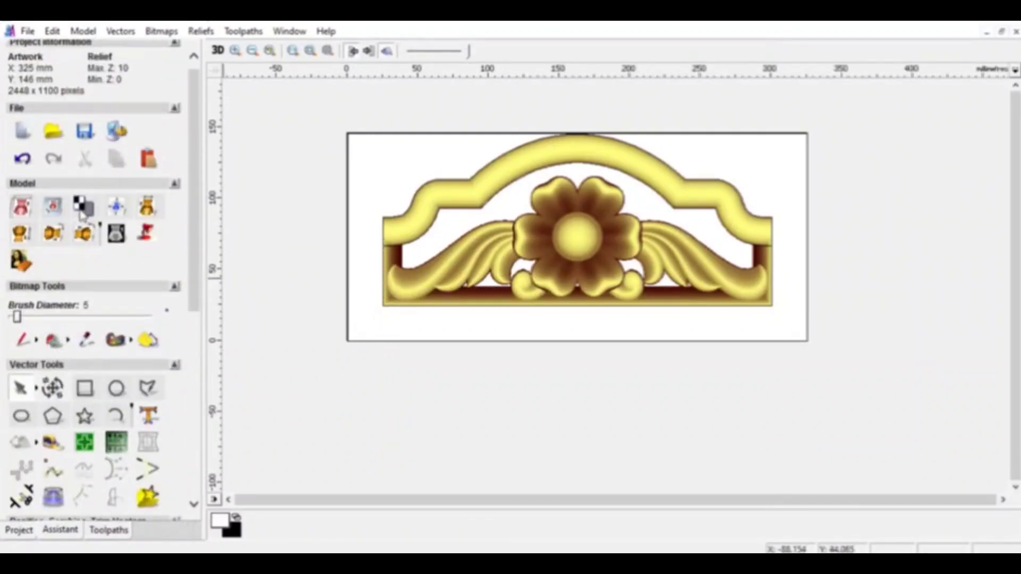
left_click(54, 246)
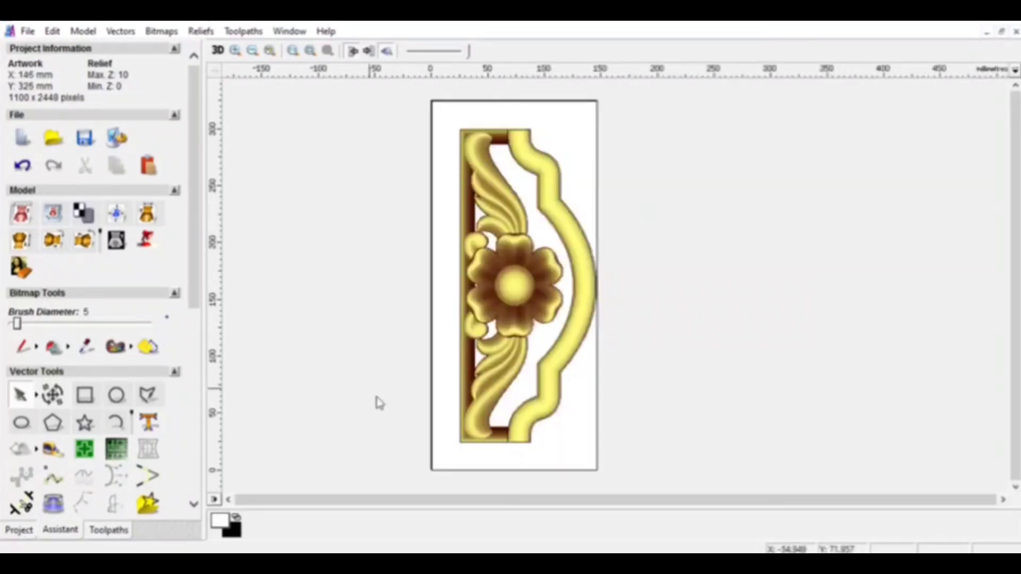
- Make the lower-left corner node of the frame outline its start point and leave node editing with the outline selected
left_click(469, 449)
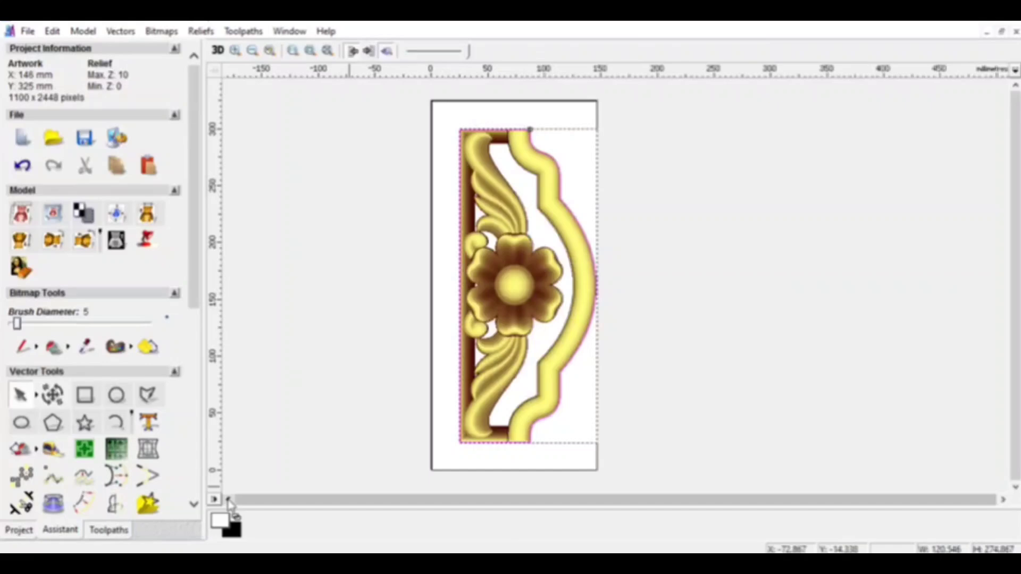
left_click(526, 353)
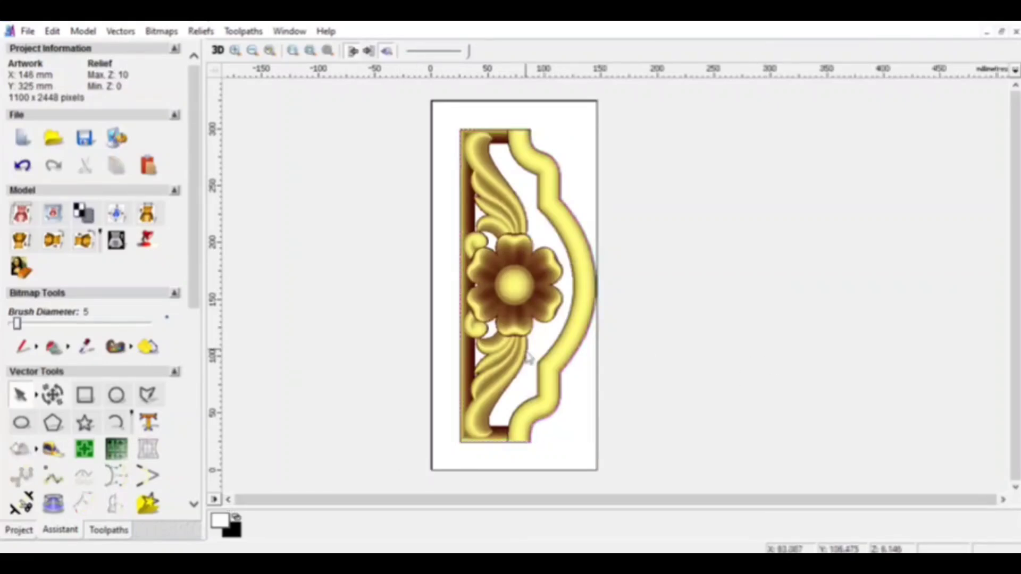
left_click(560, 400)
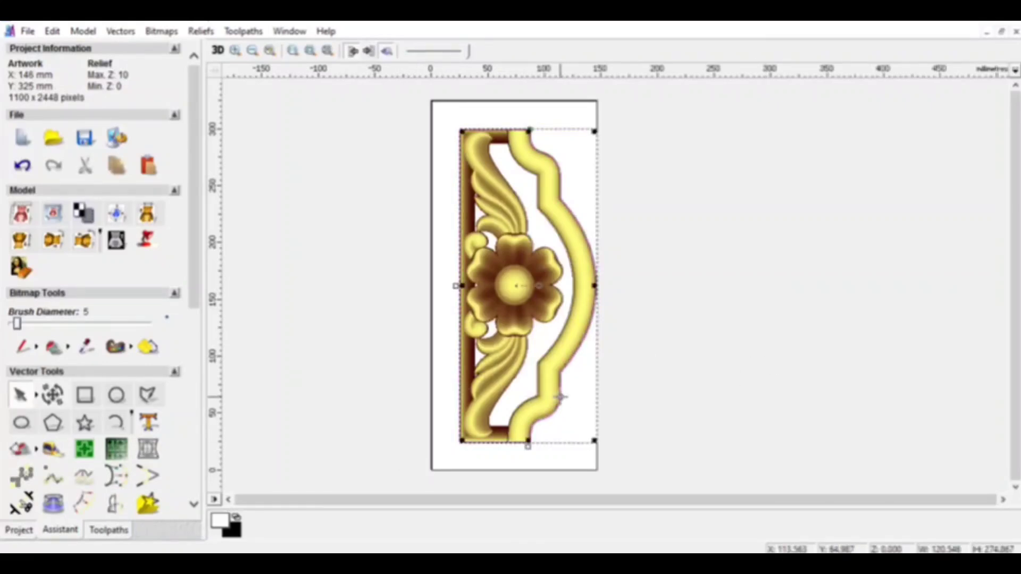
key("n")
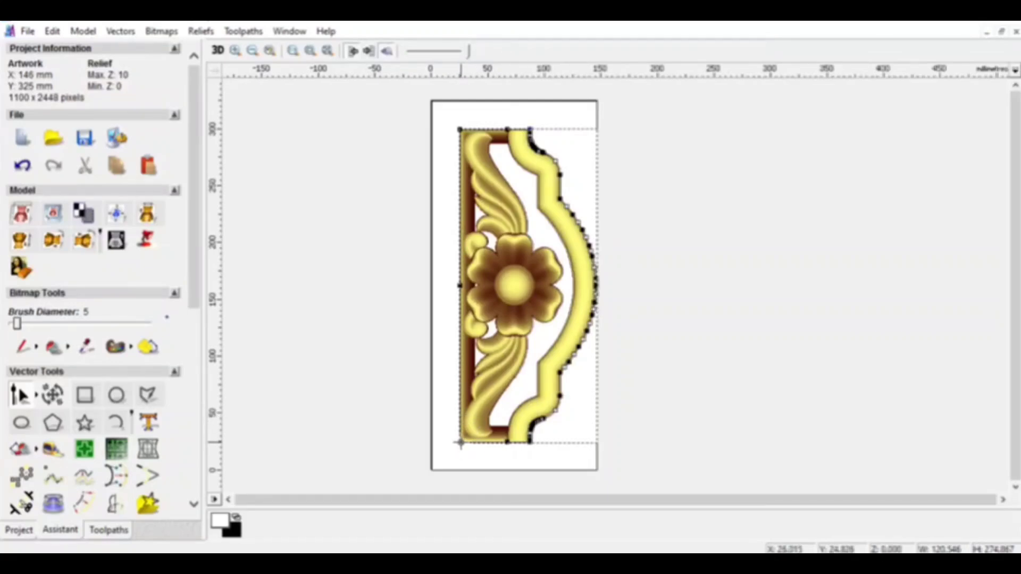
left_click(460, 444)
left_click(382, 390)
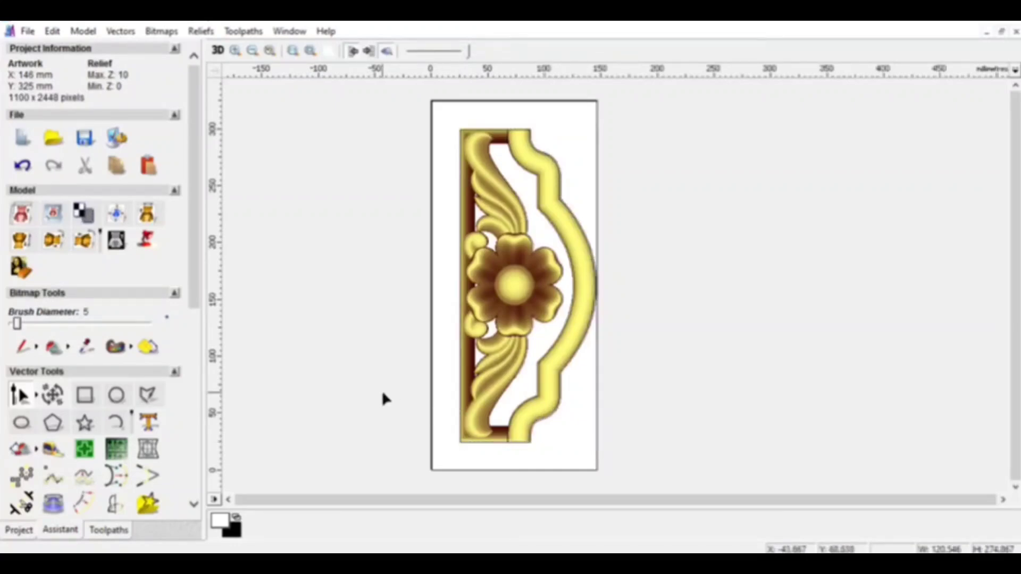
left_click(467, 444)
key("n")
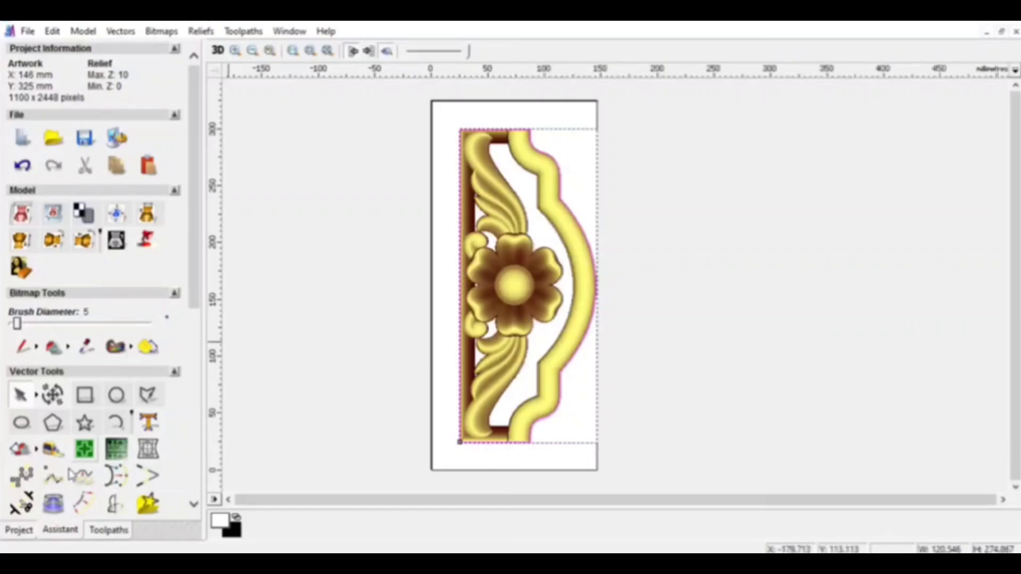
- Set up a Machine Vectors toolpath on the selected frame outline with the Ball Nose 6 mm (12) profiling tool
left_click(108, 530)
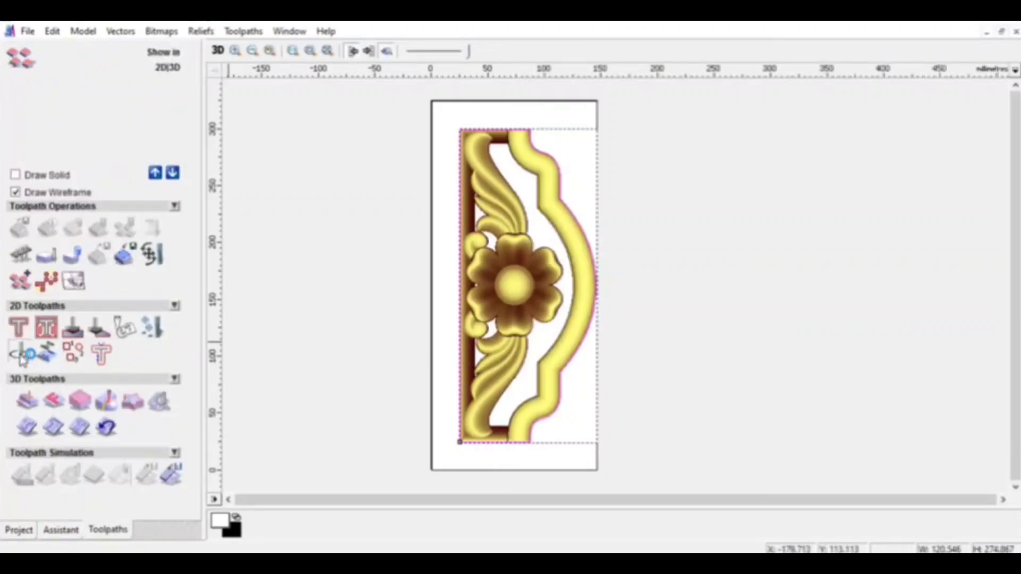
left_click(22, 354)
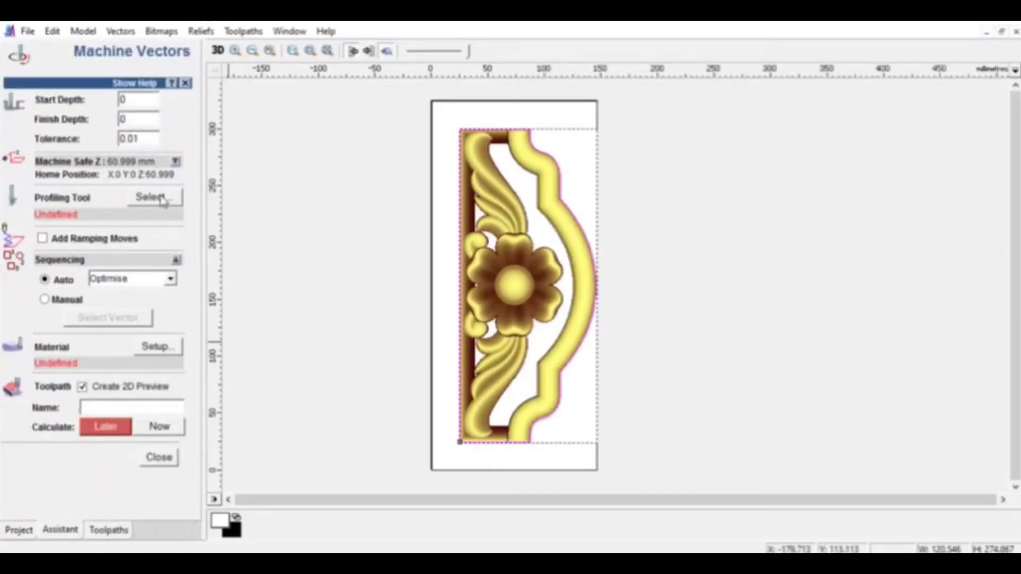
left_click(162, 201)
scroll(446, 359, "down", 3)
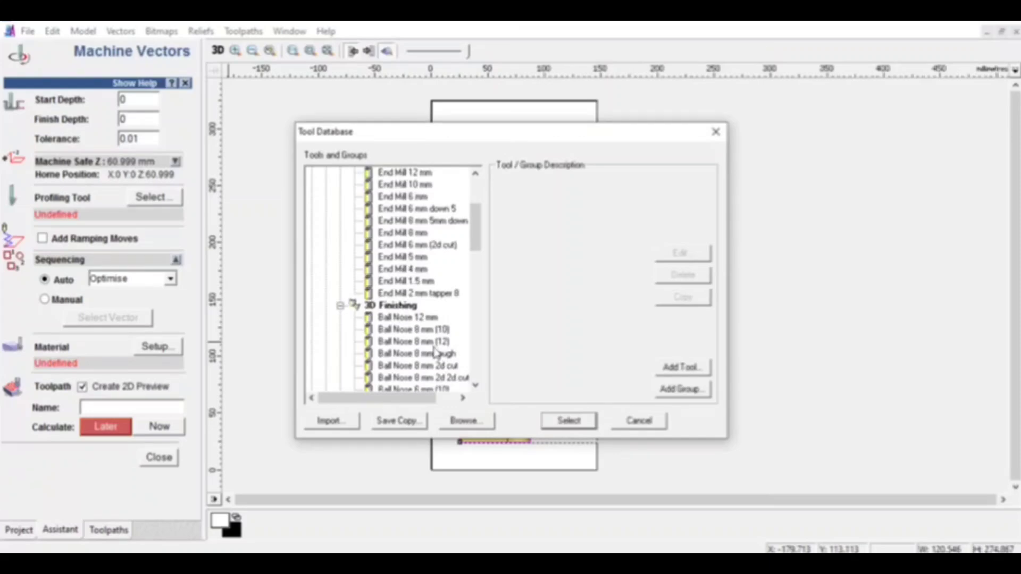
scroll(411, 212, "down", 4)
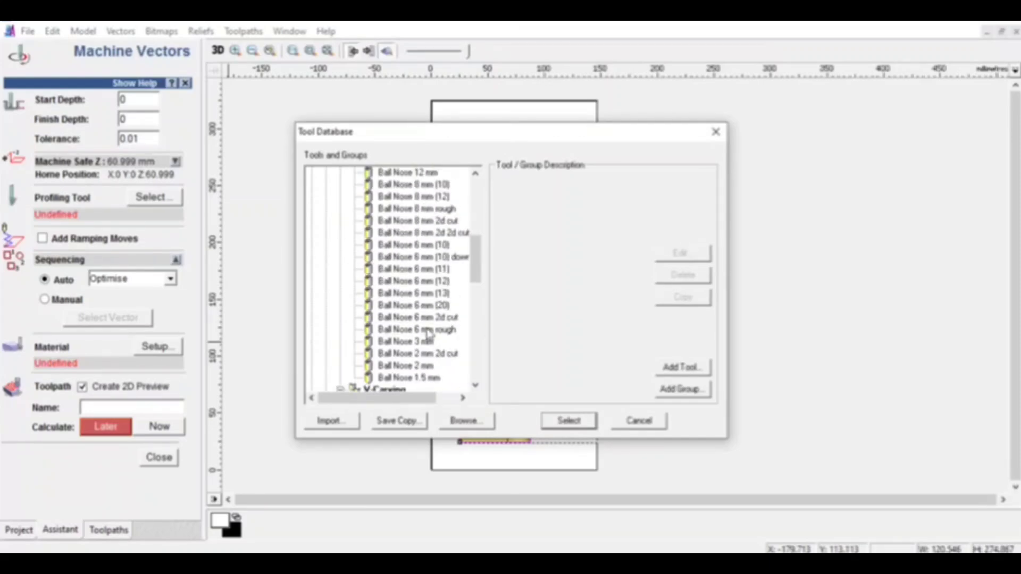
left_click(420, 282)
left_click(580, 420)
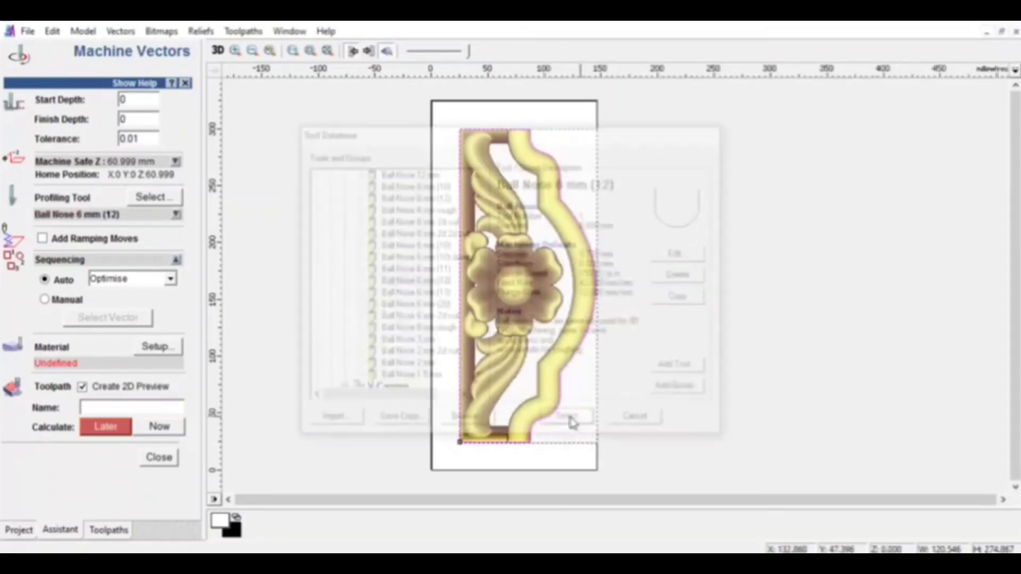
- Accept the 70 mm material setup and calculate the Machine Vectors toolpath in the 3D view
left_click(156, 347)
left_click(467, 369)
left_click(219, 51)
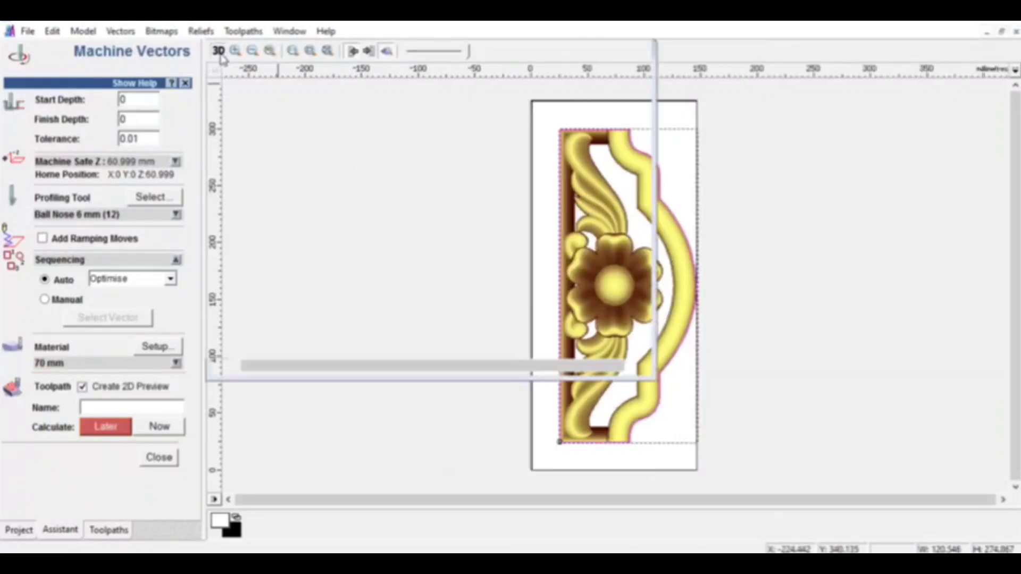
left_click(168, 430)
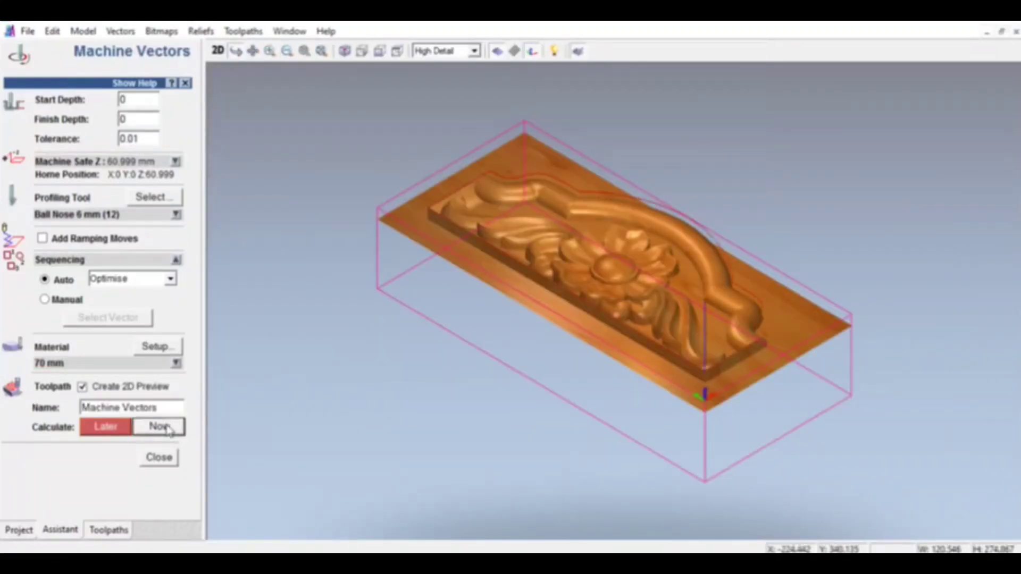
left_click(160, 458)
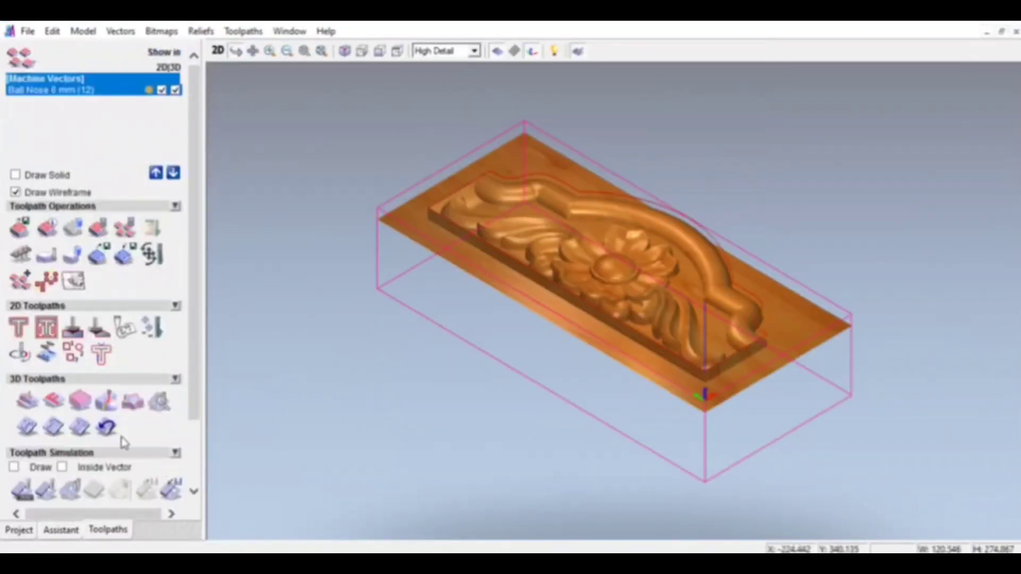
- Set up a Machine Relief toolpath limited to the selected vector, using the Ball Nose 6 mm (10) tool
left_click(26, 402)
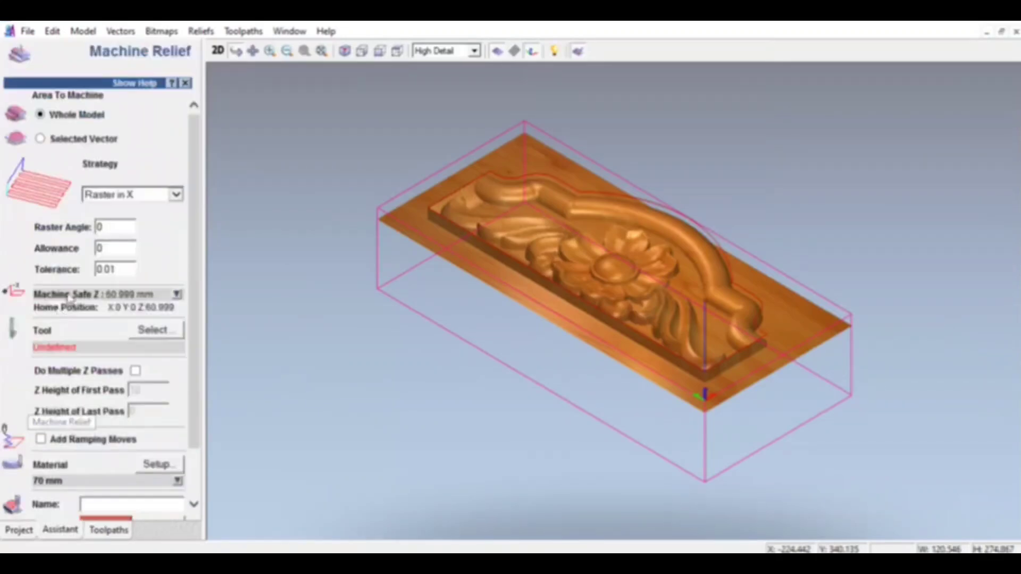
left_click(40, 139)
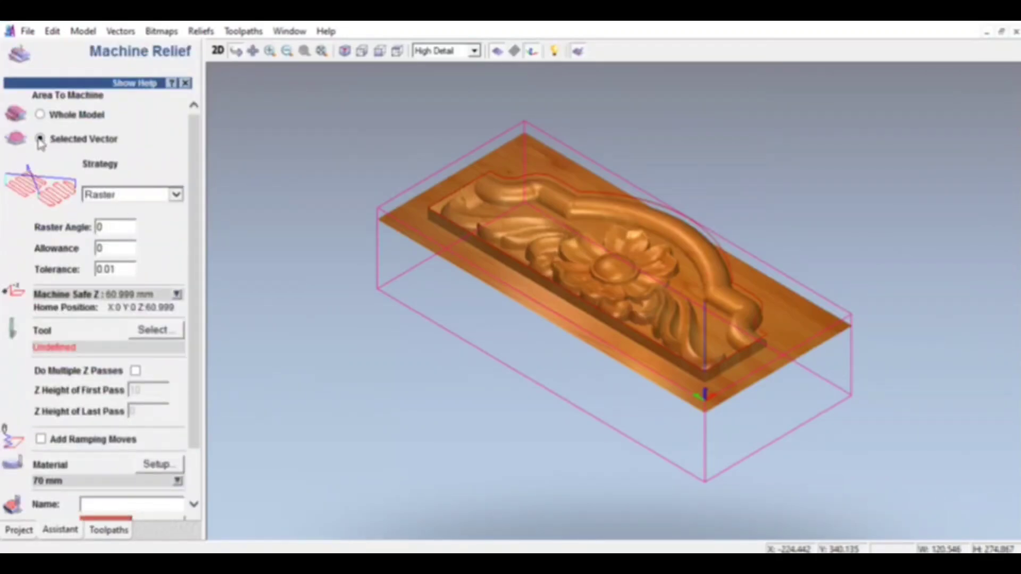
left_click(154, 335)
scroll(430, 334, "down", 5)
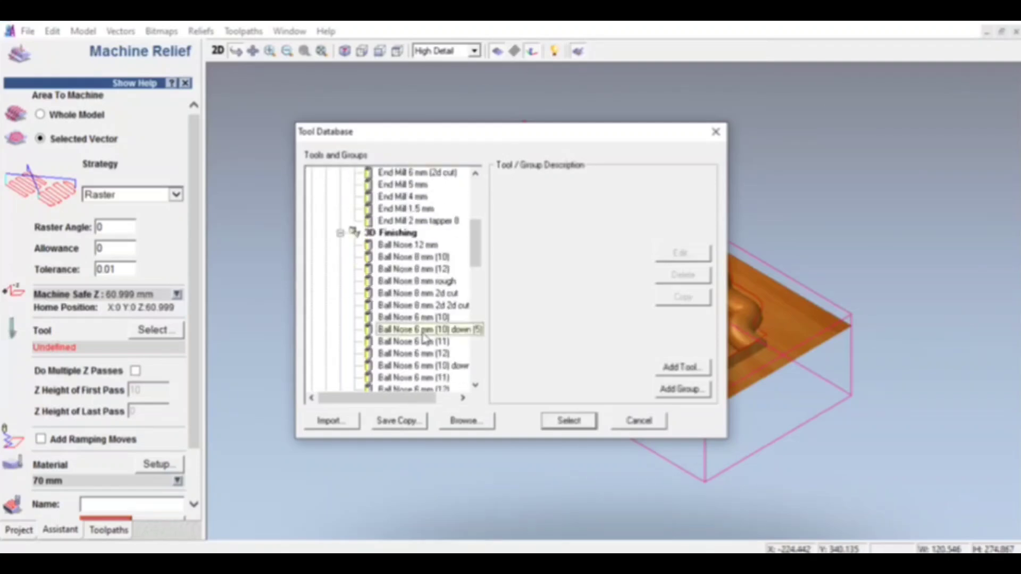
scroll(423, 296, "down", 2)
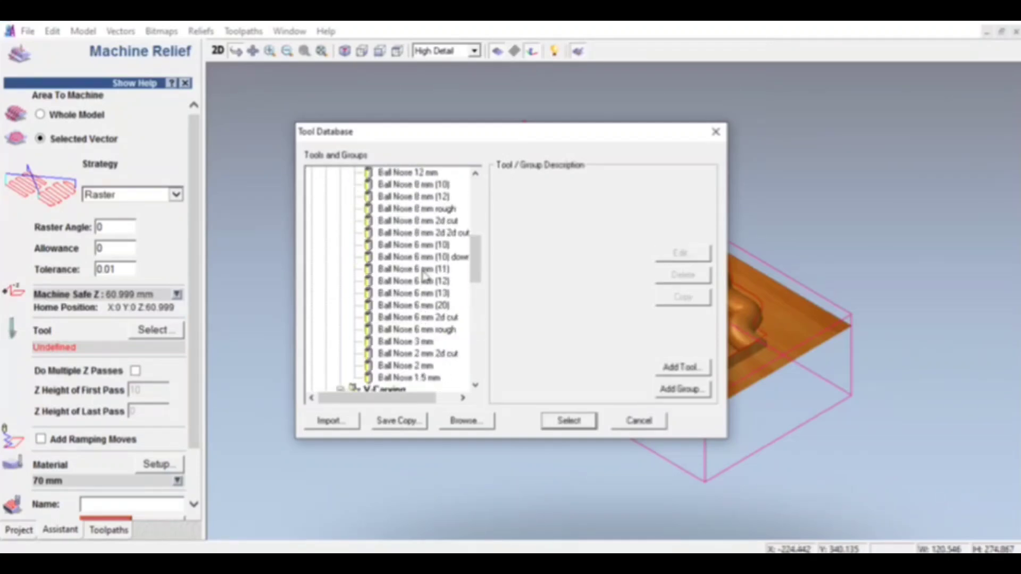
left_click(420, 245)
left_click(564, 421)
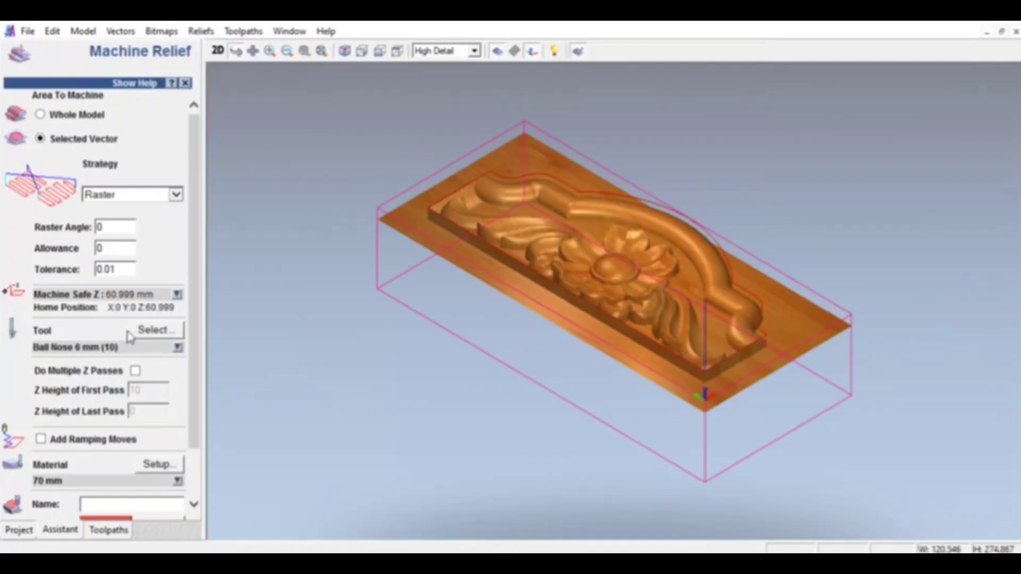
- Keep the 70 mm material setup and calculate the Machine Relief toolpath with the Raster strategy
left_click(159, 465)
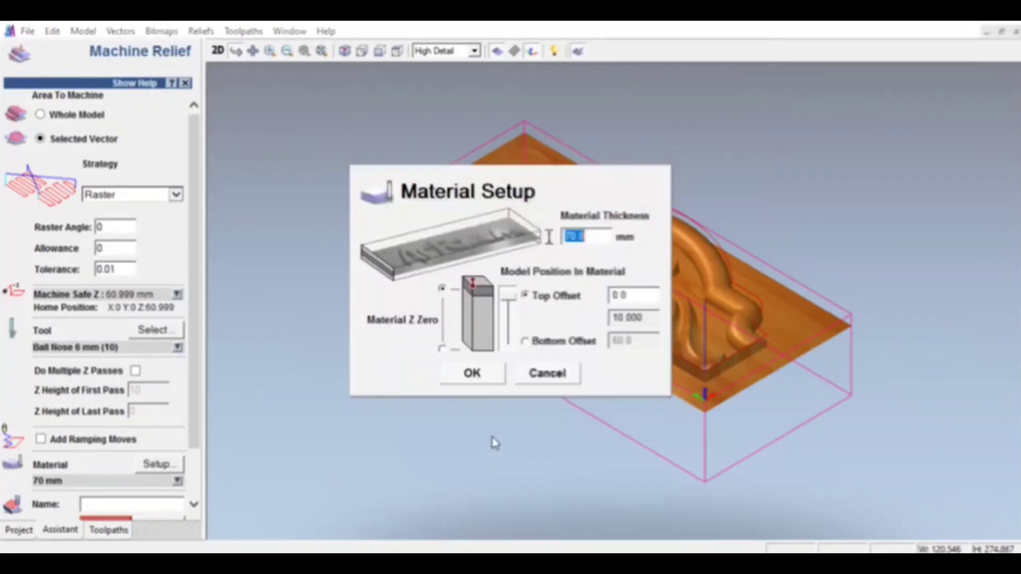
left_click(472, 373)
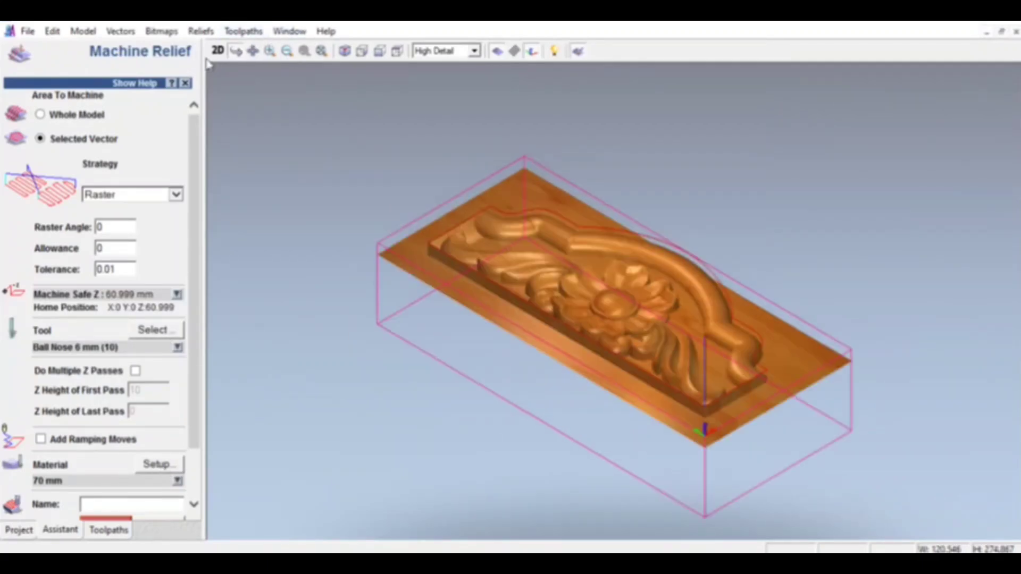
scroll(125, 311, "down", 2)
left_click(161, 466)
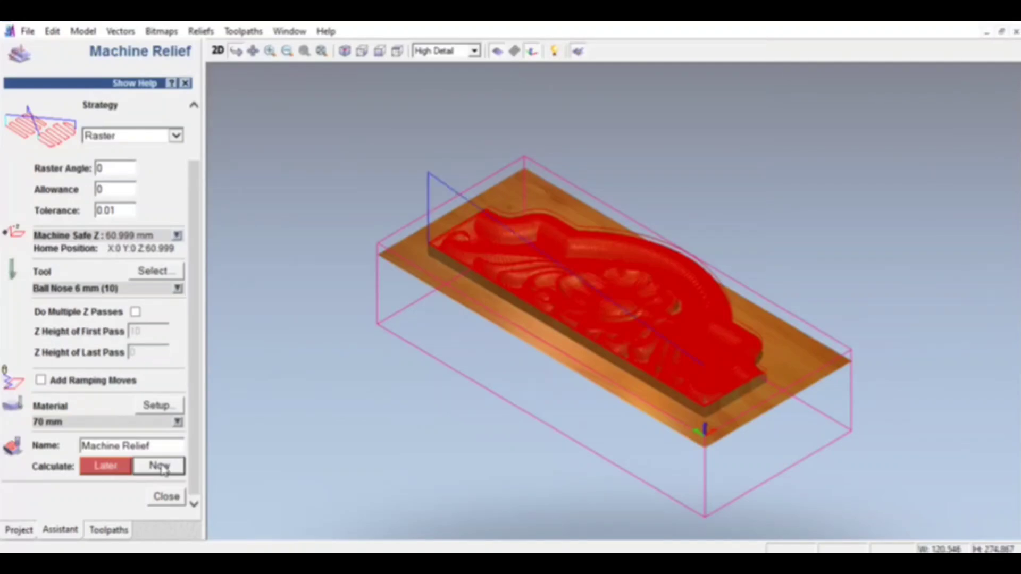
left_click(166, 496)
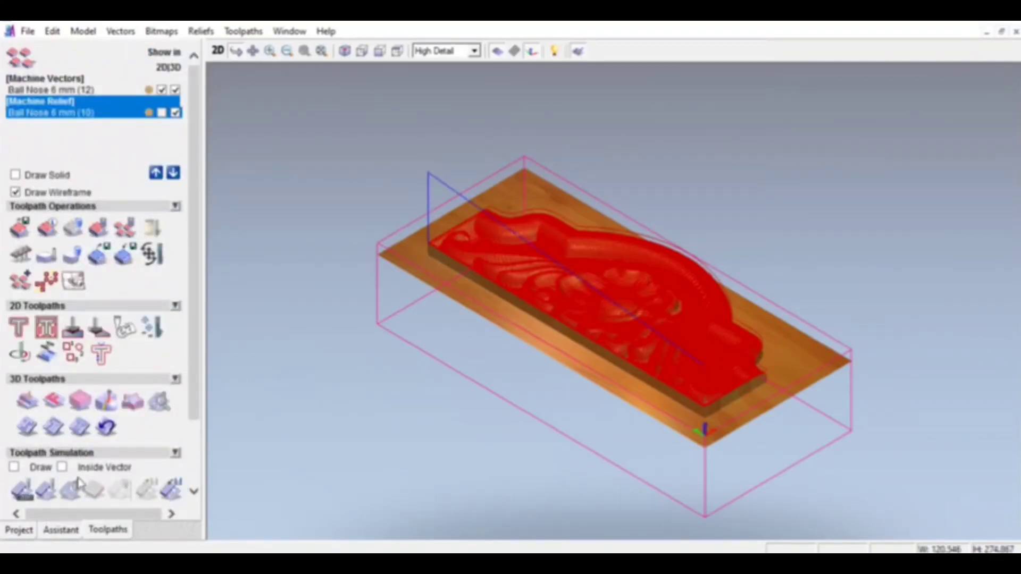
- Simulate the Machine Relief toolpath at Standard resolution and inspect the simulated carving from above
left_click(46, 489)
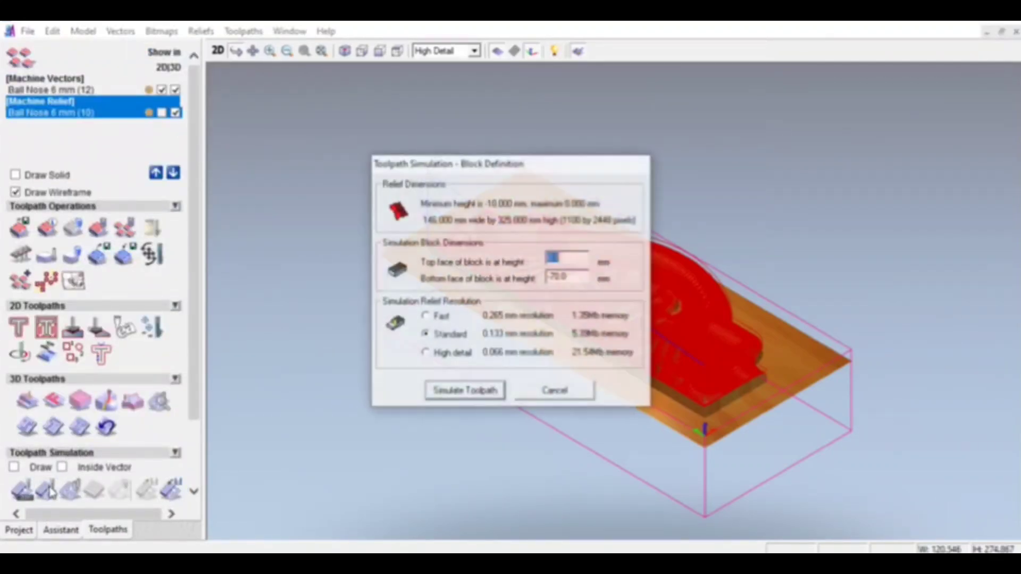
left_click(470, 393)
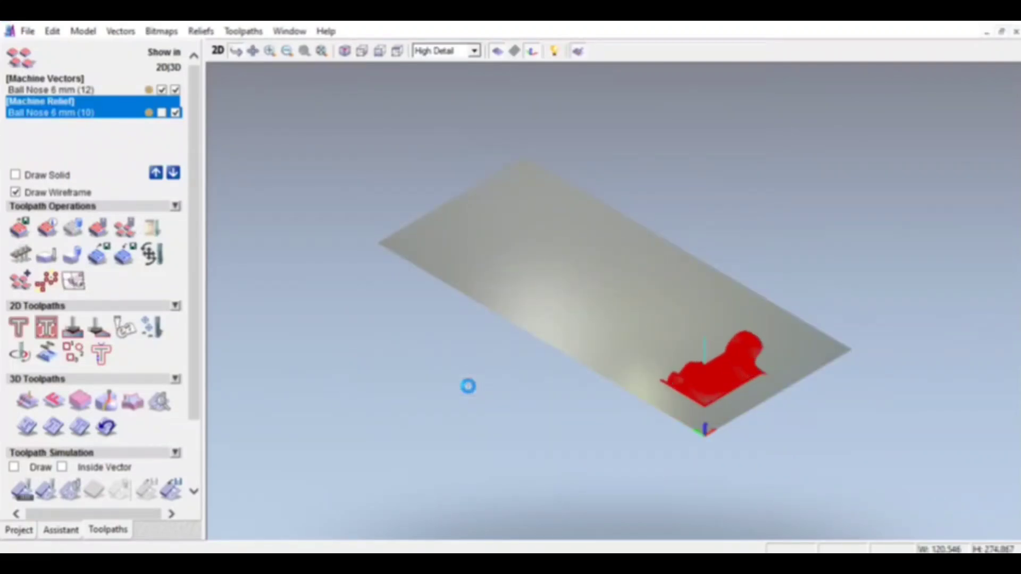
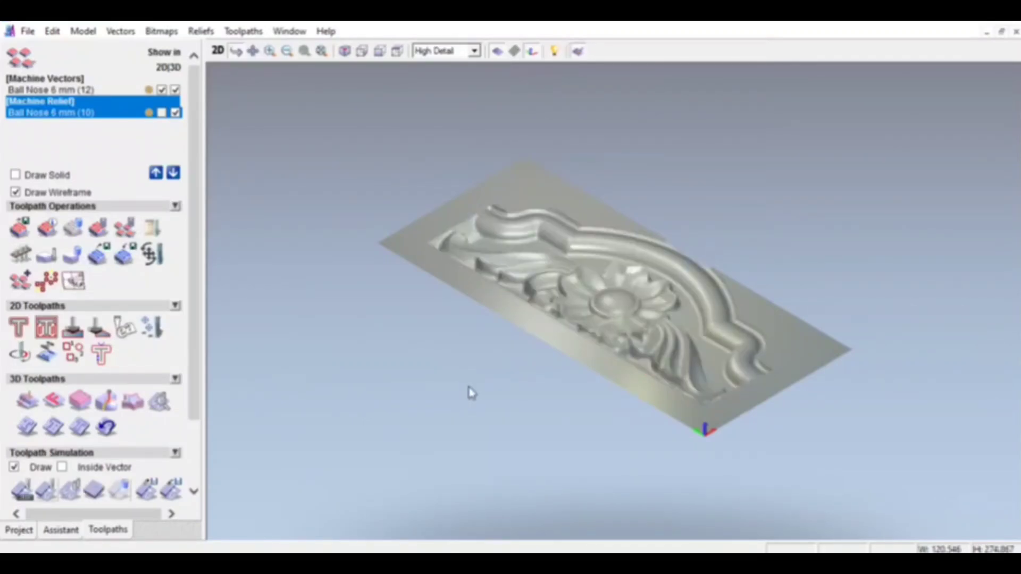
left_click_drag(582, 303, 543, 303)
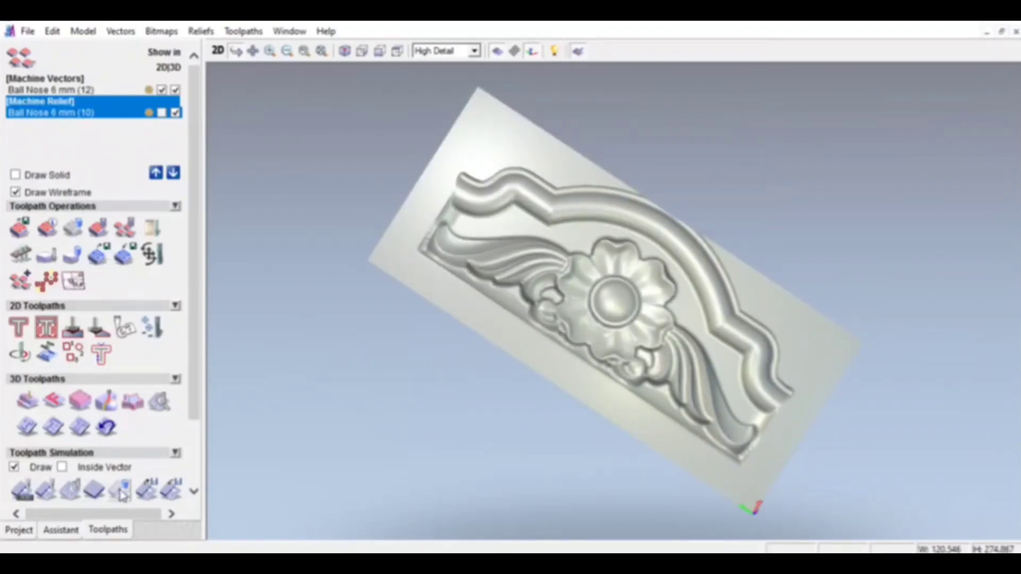
- Save the Machine Relief toolpath to the Desktop as the G-Code (mm) file 3d a1.tap
left_click(22, 230)
left_click(699, 379)
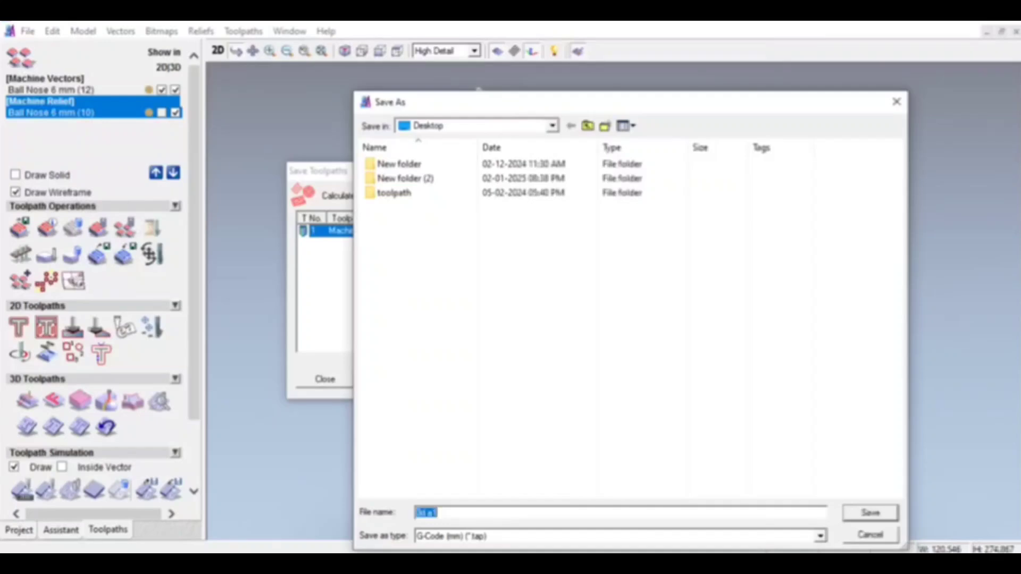
key("Return")
left_click(334, 373)
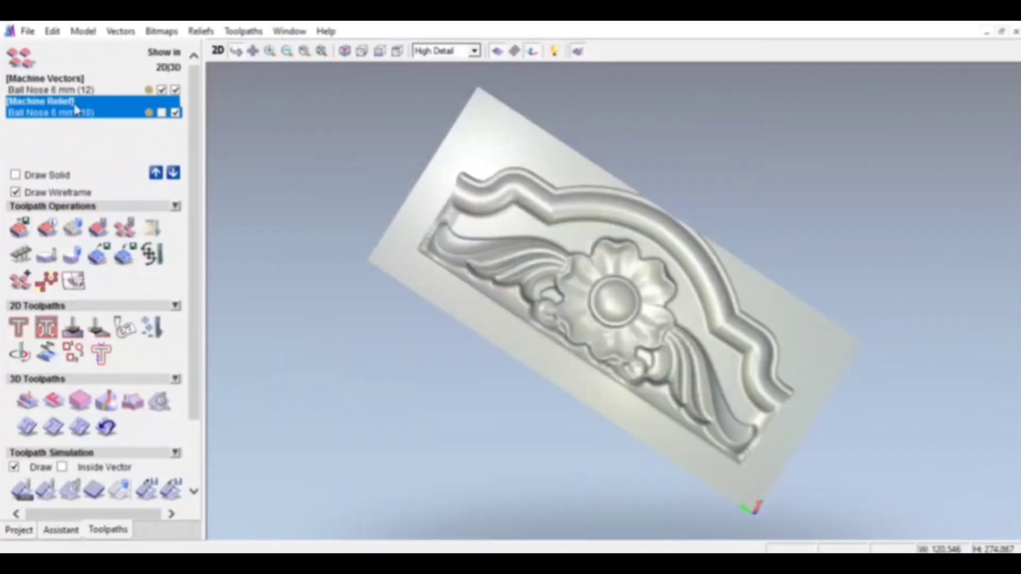
- Save the Machine Vectors toolpath to the Desktop as the G-Code (mm) file 2d a1.tap
left_click(66, 83)
left_click(19, 228)
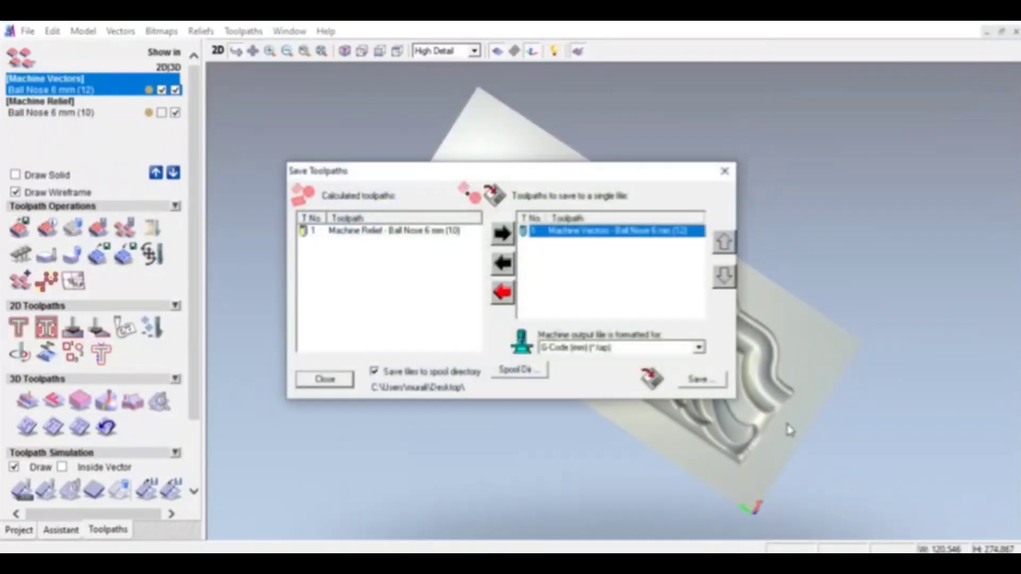
left_click(699, 379)
left_click(396, 207)
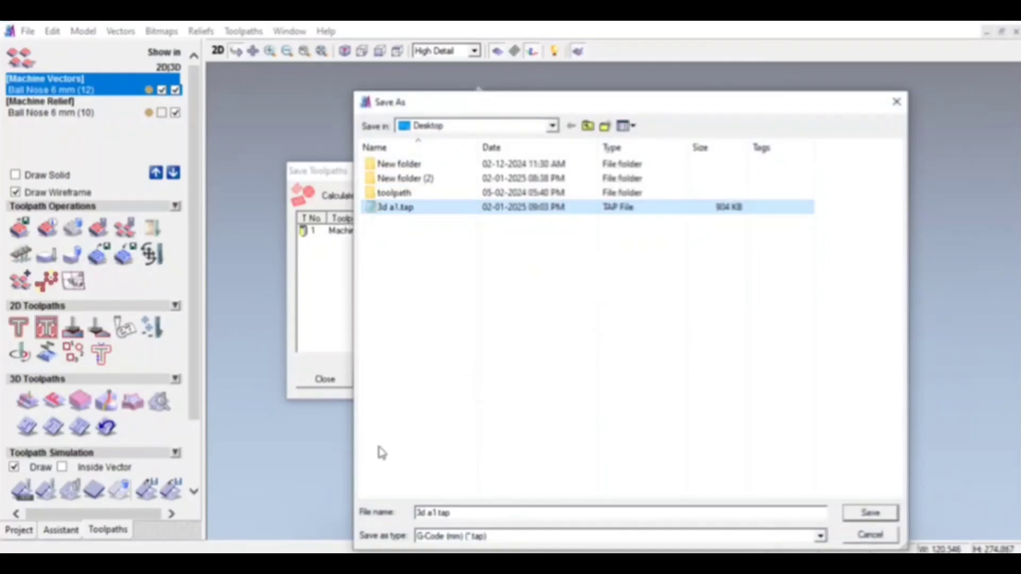
left_click(421, 512)
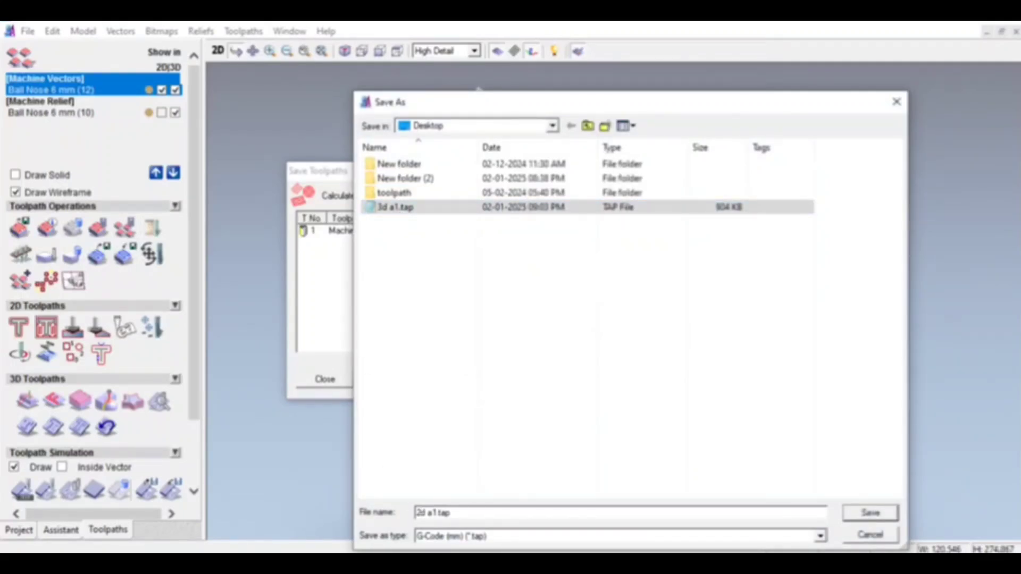
left_click(871, 513)
left_click(335, 379)
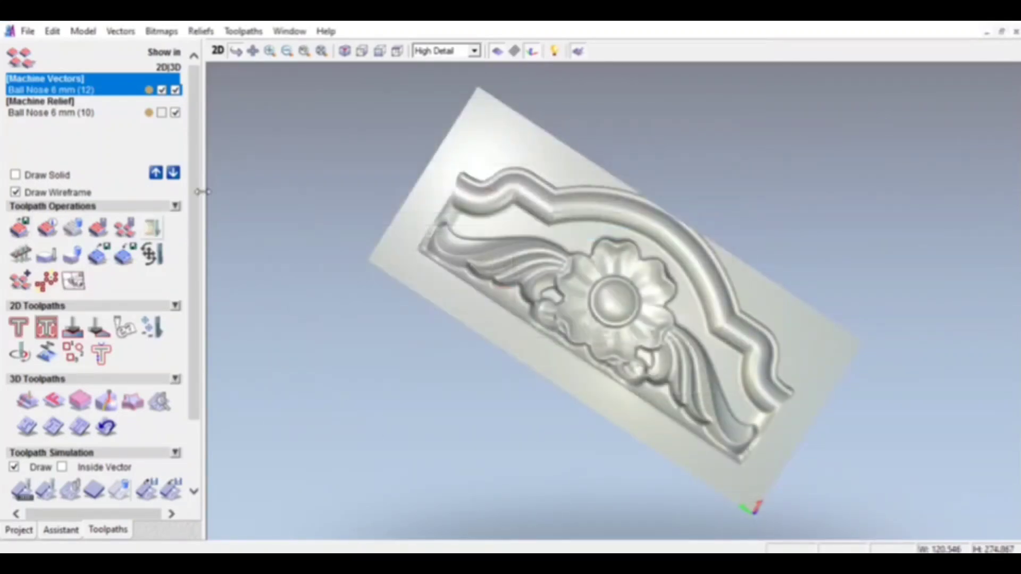
- Return to the 2D view and delete both the Machine Vectors and Machine Relief toolpaths
left_click(217, 51)
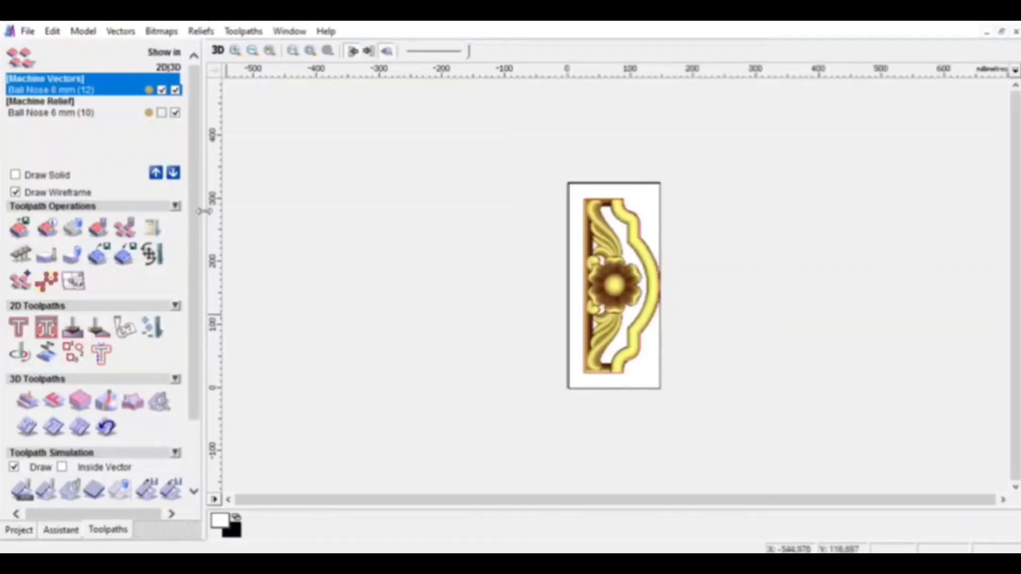
left_click(98, 229)
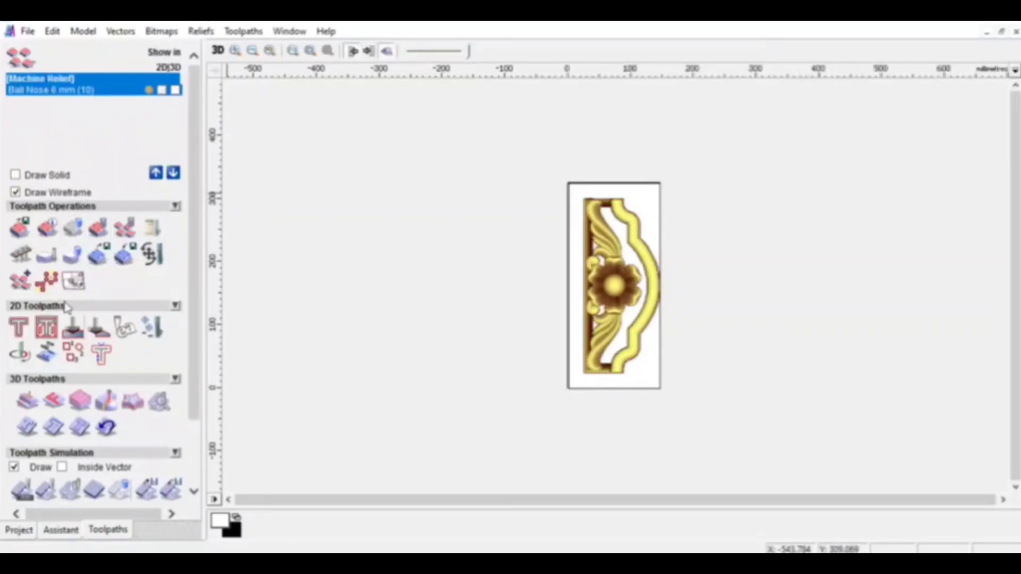
left_click(98, 228)
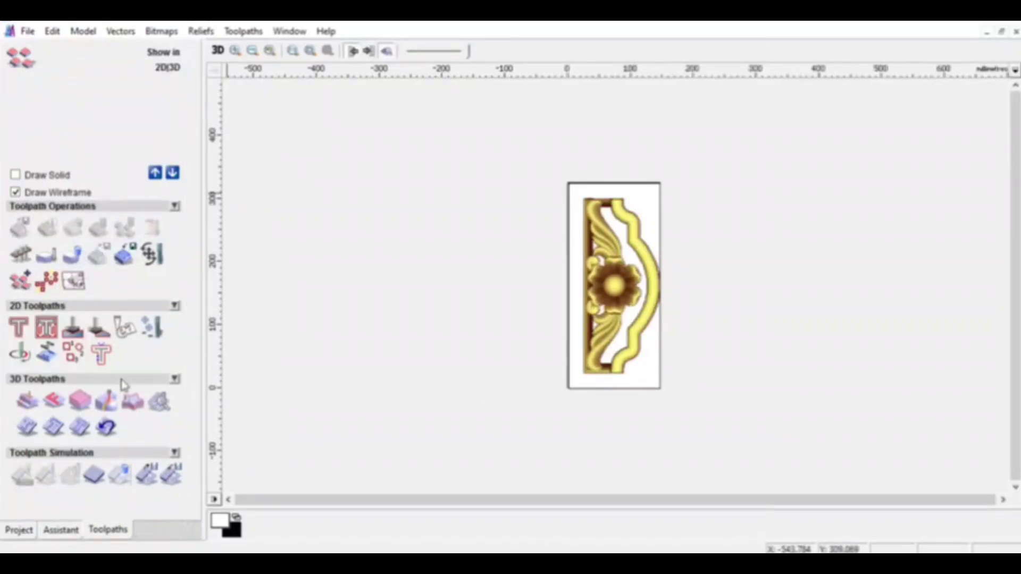
- Offset the frame outline outwards by 3 mm with radiused corners, keeping the original vector
left_click(60, 530)
scroll(660, 399, "up", 5)
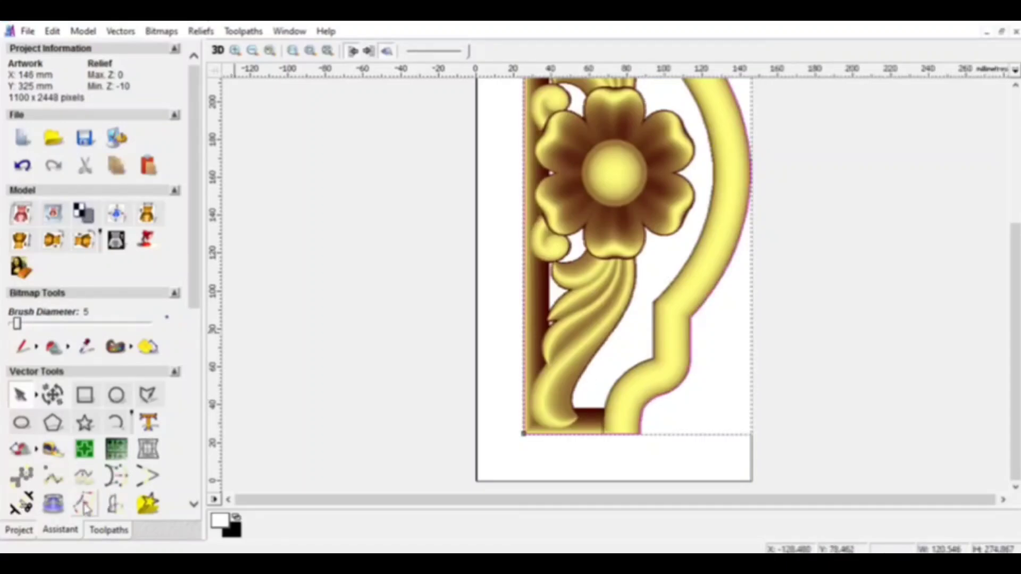
left_click(84, 505)
left_click_drag(90, 100, 26, 106)
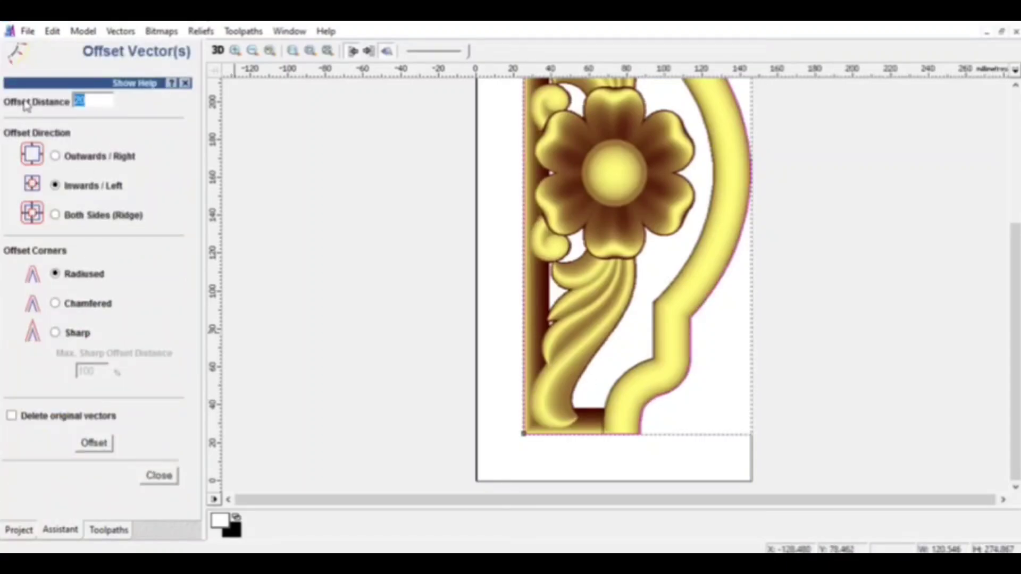
left_click(55, 156)
left_click(94, 443)
left_click(158, 481)
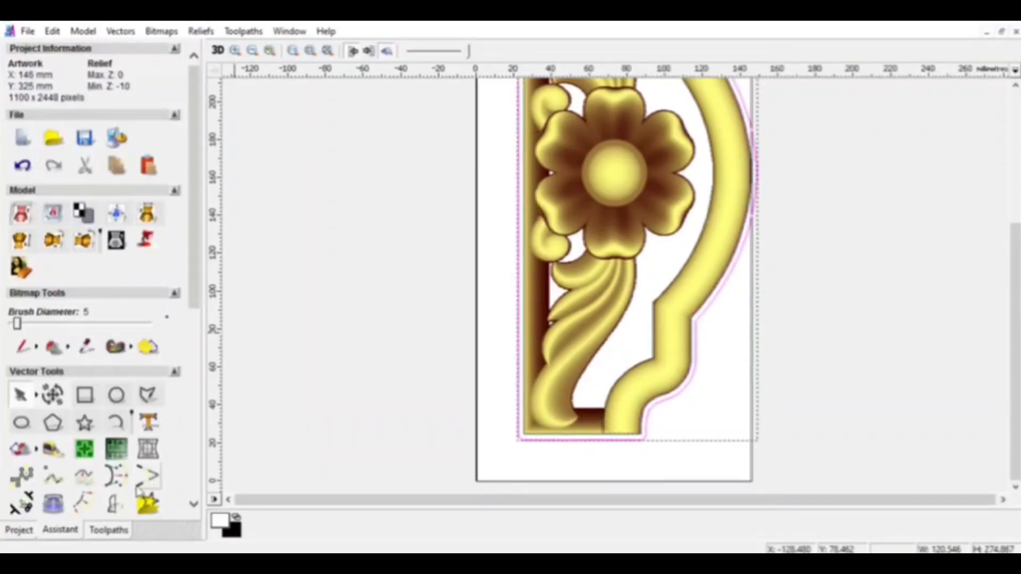
- Draw a vertical polyline about 492 mm long along the frame's lower and upper outer corners, extending past both ends of the artwork
left_click(151, 396)
scroll(670, 417, "up", 2)
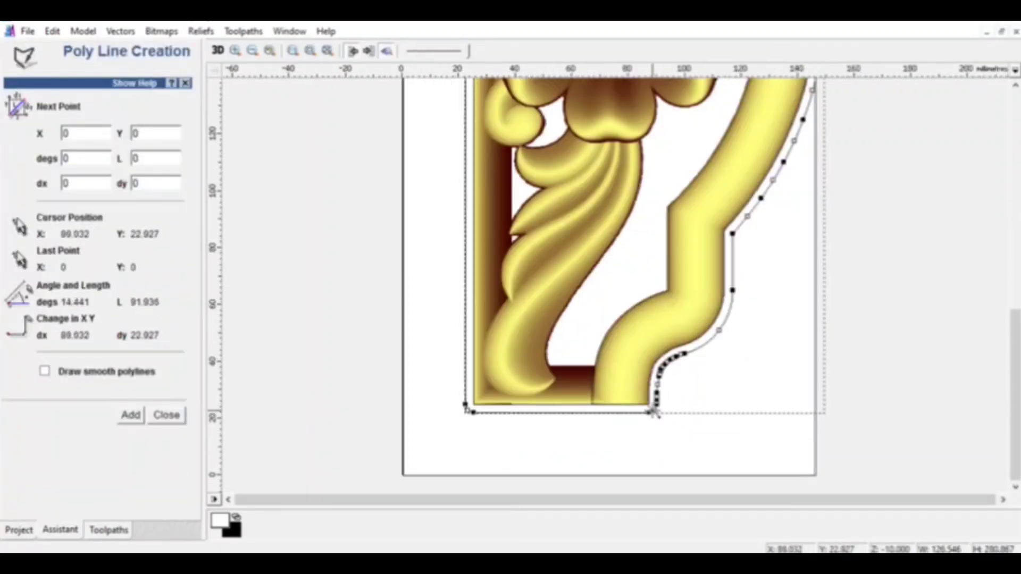
left_click(646, 404)
scroll(633, 255, "down", 5)
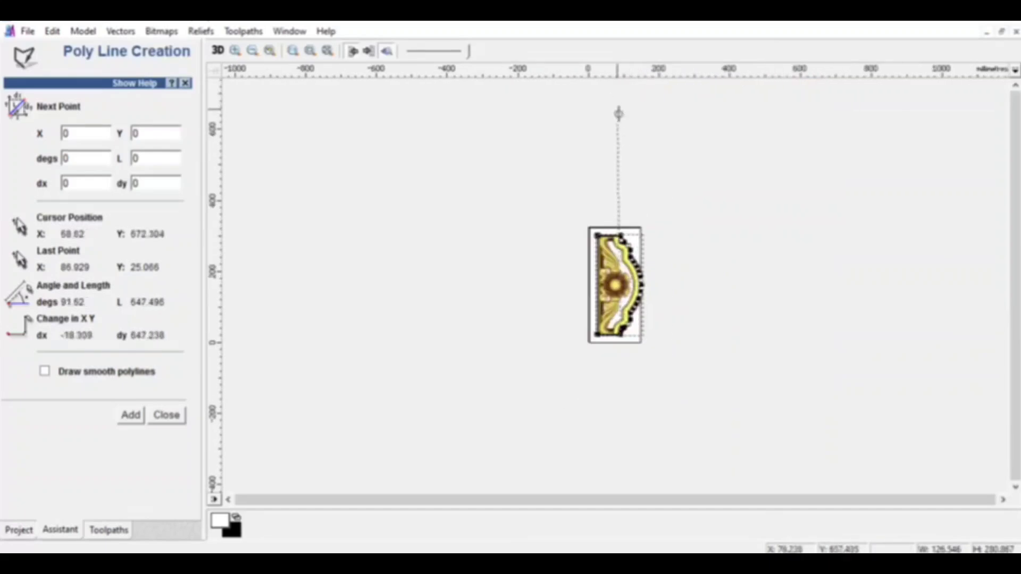
left_click(619, 159)
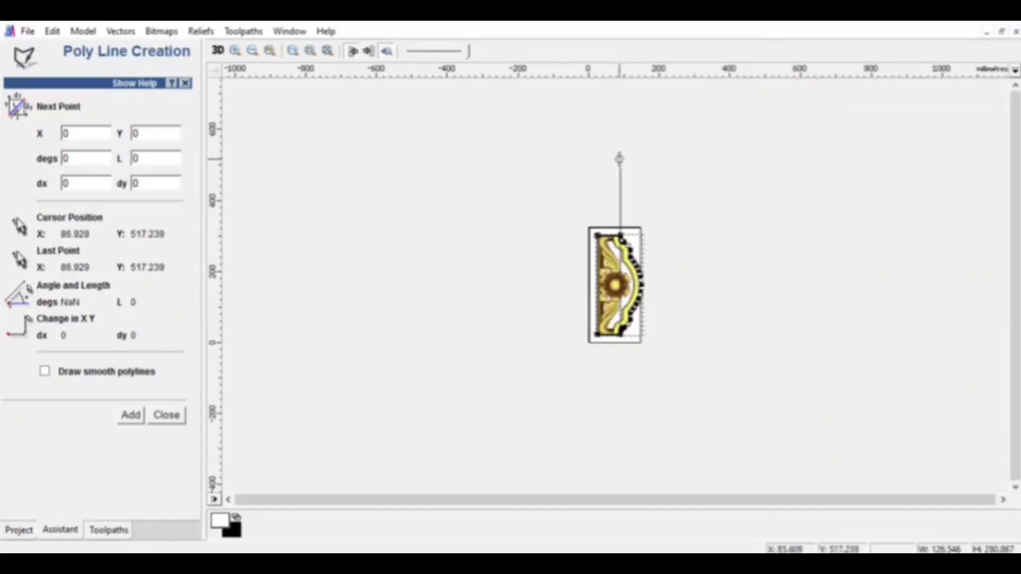
key("Escape")
left_click(620, 165)
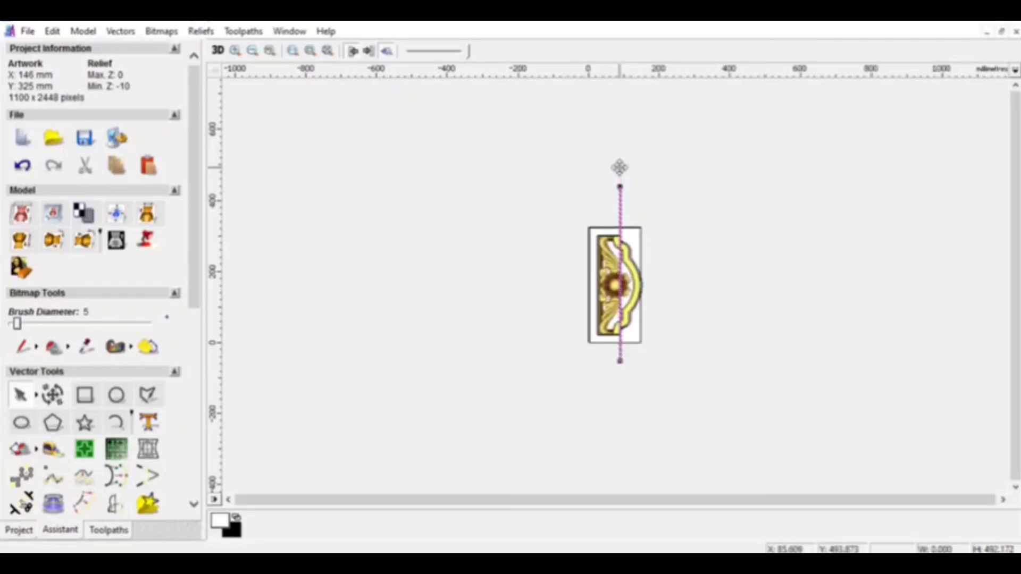
scroll(682, 395, "up", 5)
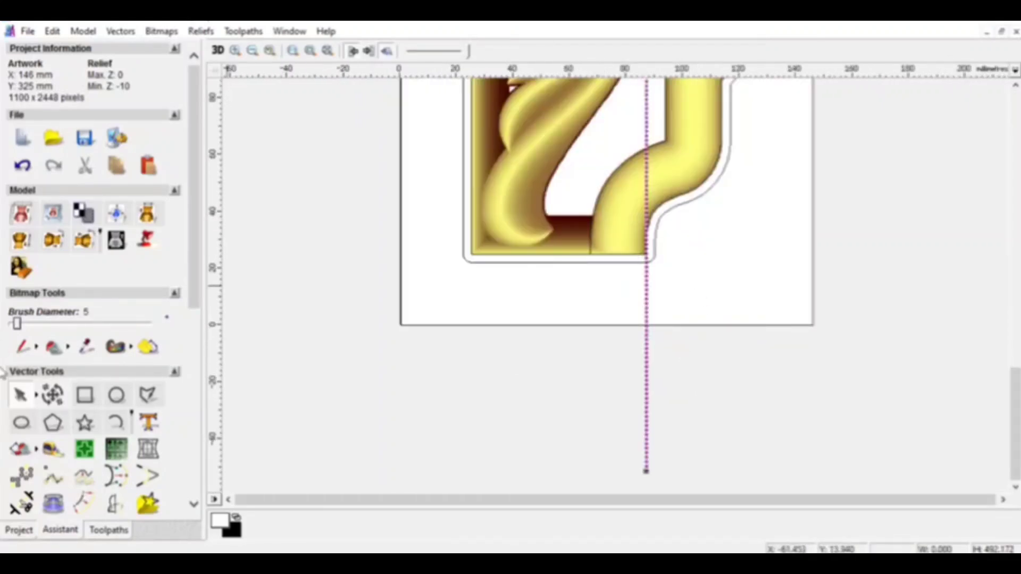
- Offset the vertical line 3 mm to the right with radiused corners, keeping the original line
left_click(84, 503)
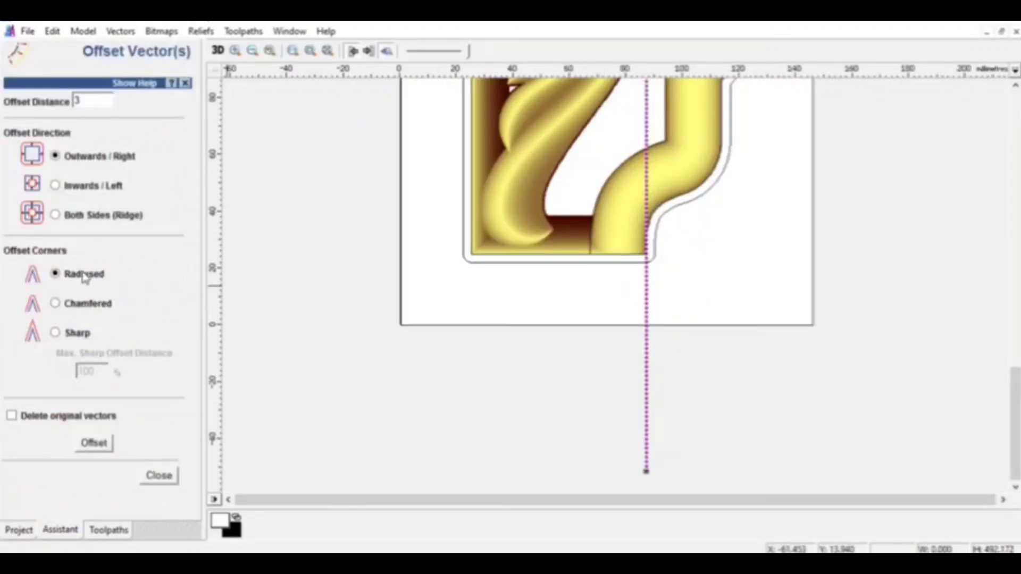
left_click(94, 444)
left_click(159, 475)
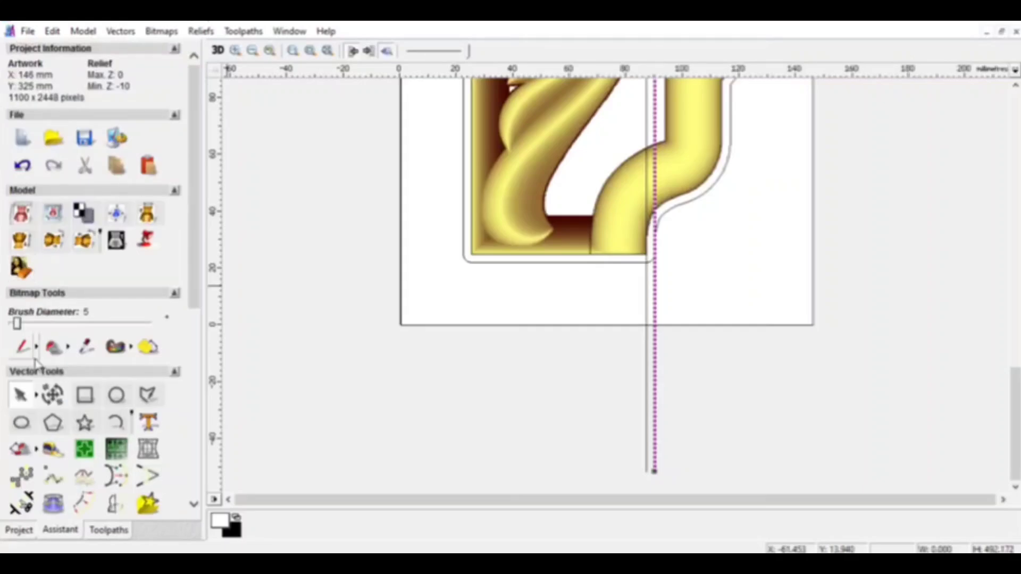
- Trim away the outline's rounded corner and the overlapping piece of the offset line at the frame's lower outer corner
left_click(21, 503)
scroll(560, 326, "up", 4)
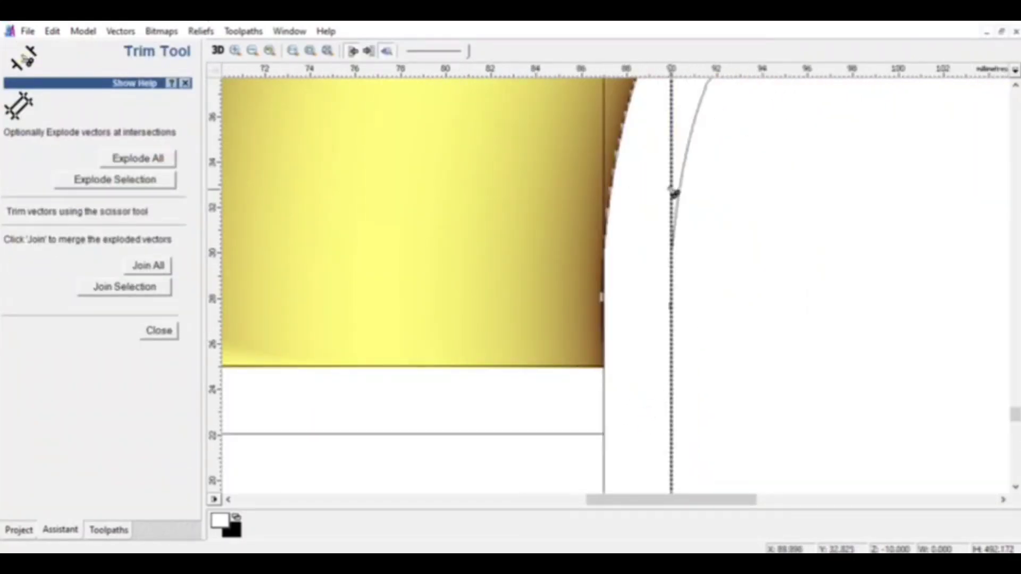
left_click(672, 187)
scroll(674, 319, "up", 2)
scroll(635, 295, "up", 2)
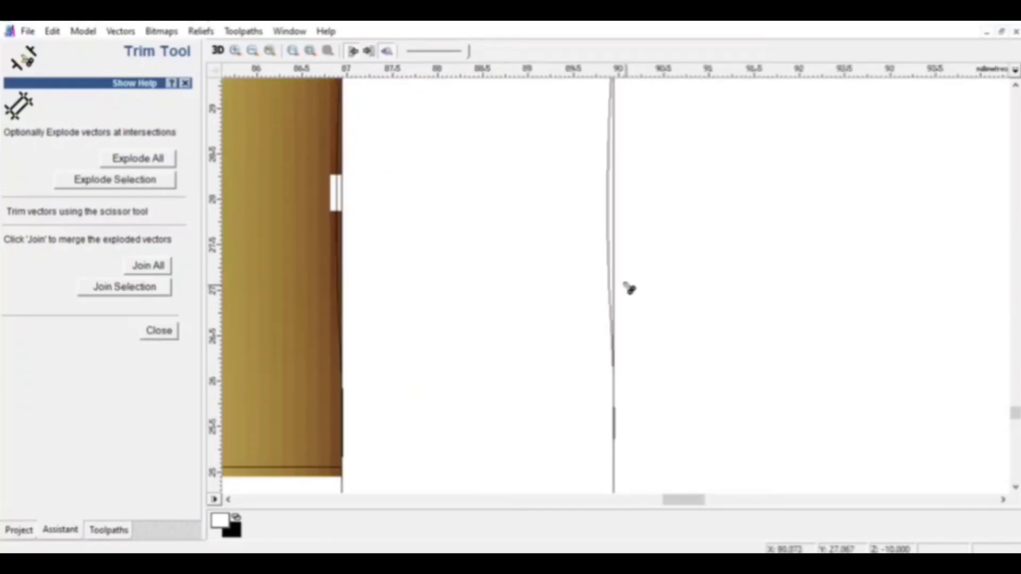
scroll(615, 287, "down", 2)
scroll(627, 330, "down", 6)
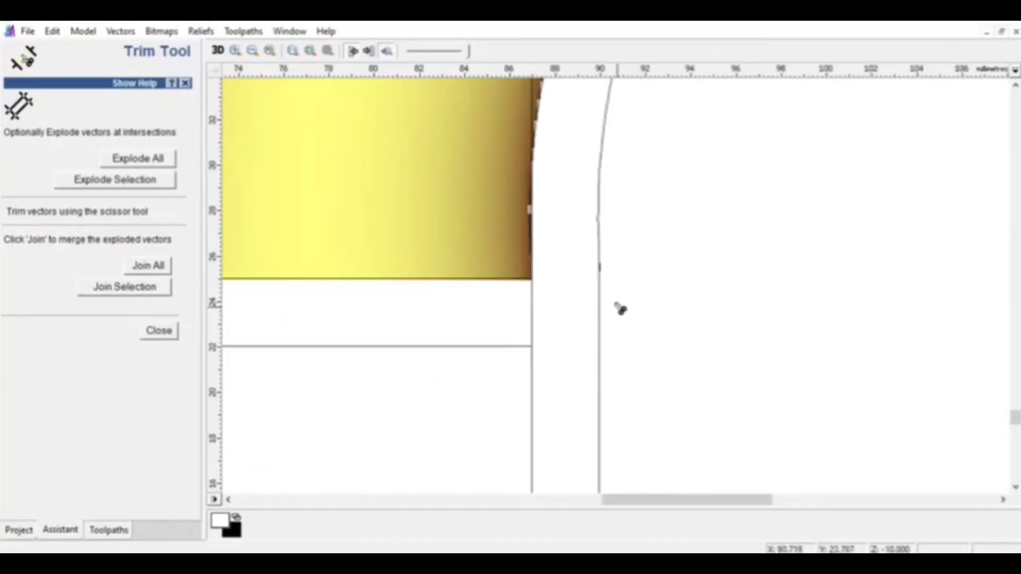
- Trim away the rounded corner and the overlapping offset line piece at the frame's upper outer corner
scroll(640, 254, "up", 2)
scroll(658, 239, "up", 8)
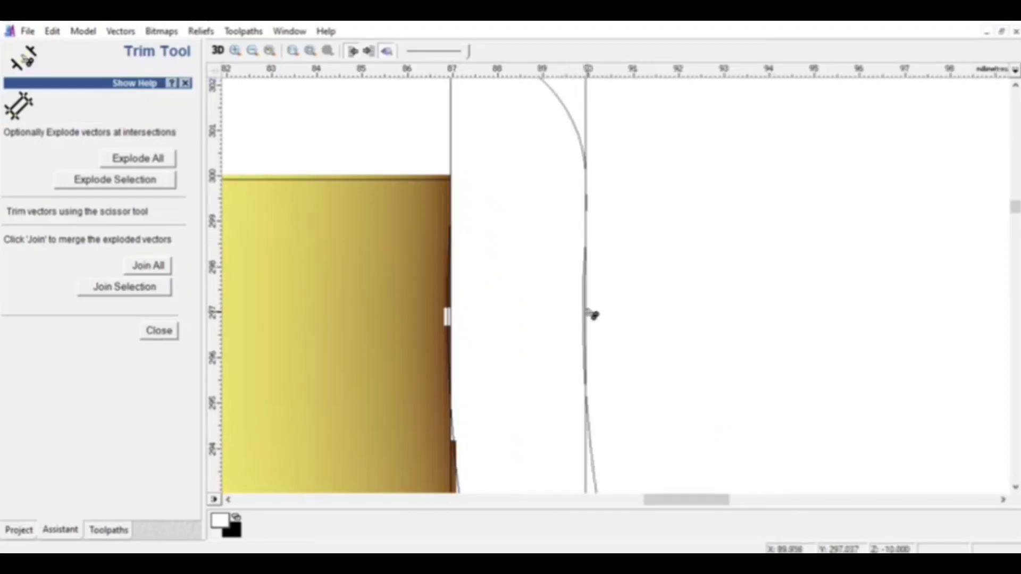
scroll(593, 297, "down", 1)
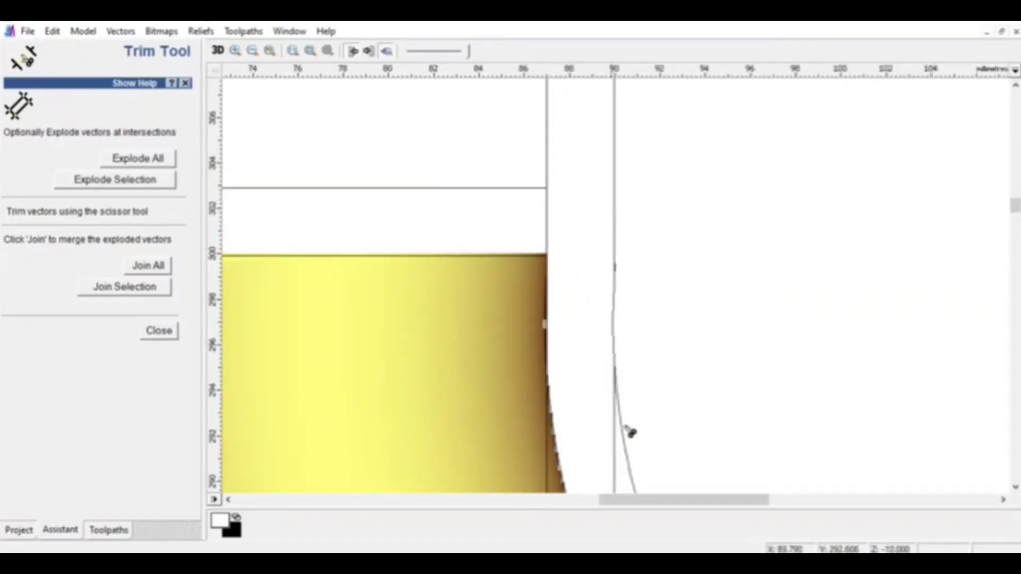
left_click(615, 452)
left_click(160, 331)
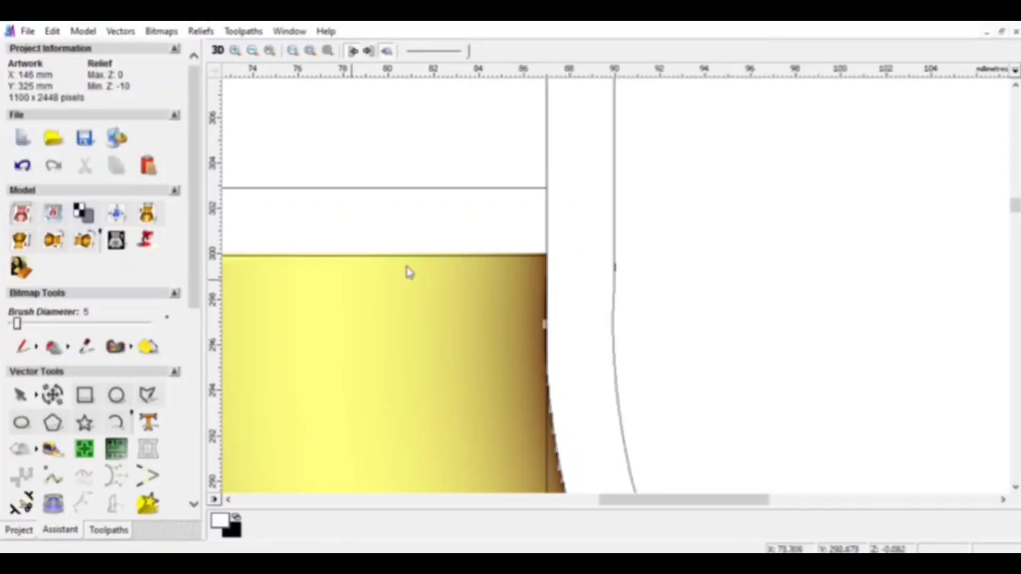
- Trim the short duplicate segment where the upper straight line meets the curved outline
left_click(616, 217)
left_click(614, 322)
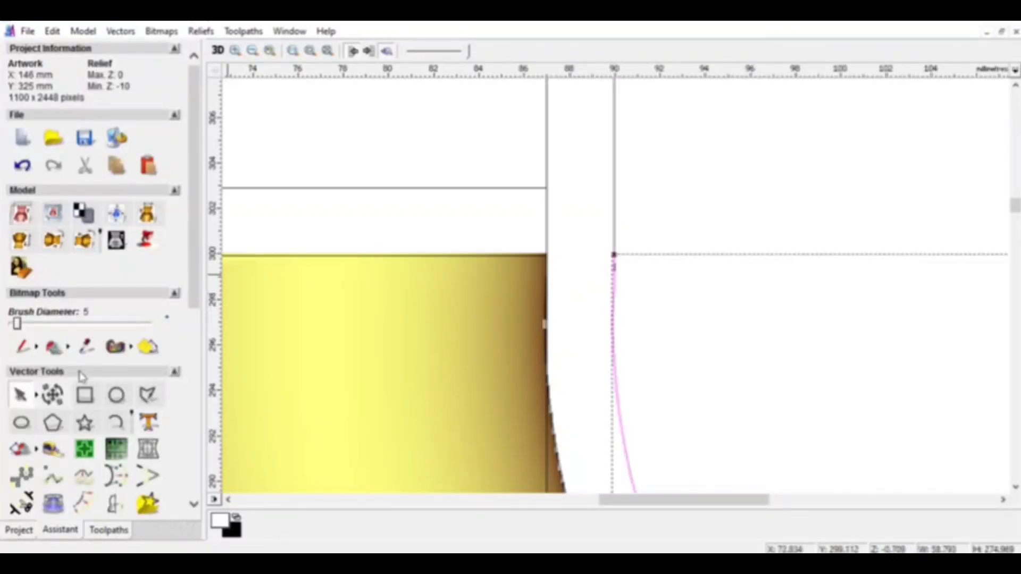
left_click(22, 504)
scroll(618, 263, "up", 2)
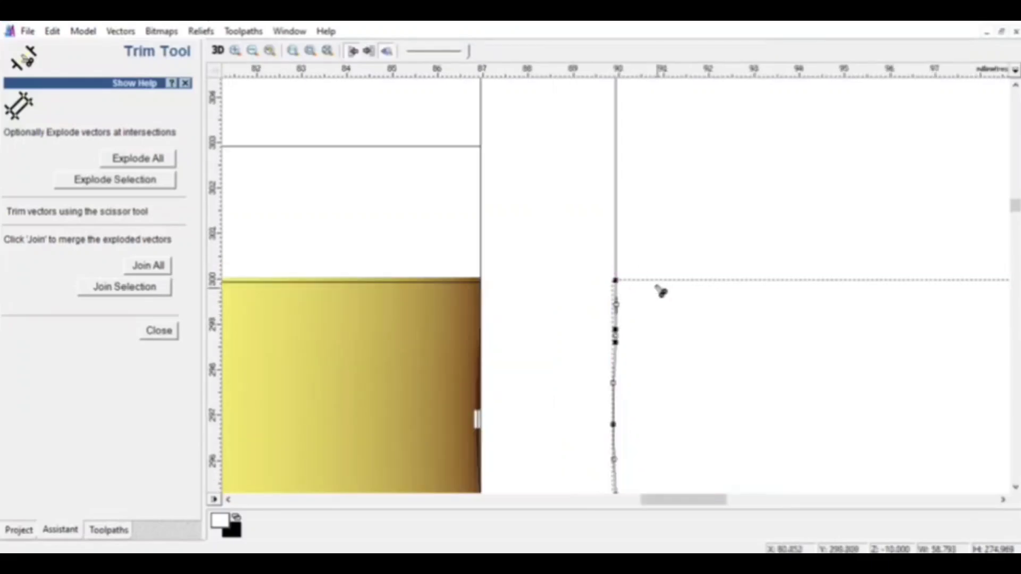
scroll(611, 333, "up", 1)
scroll(597, 296, "up", 1)
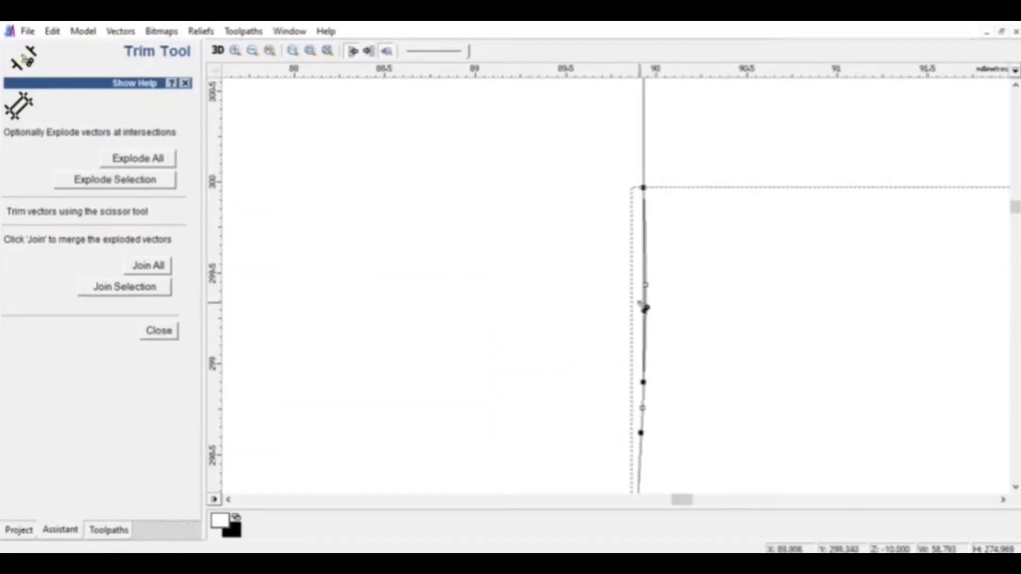
left_click(648, 305)
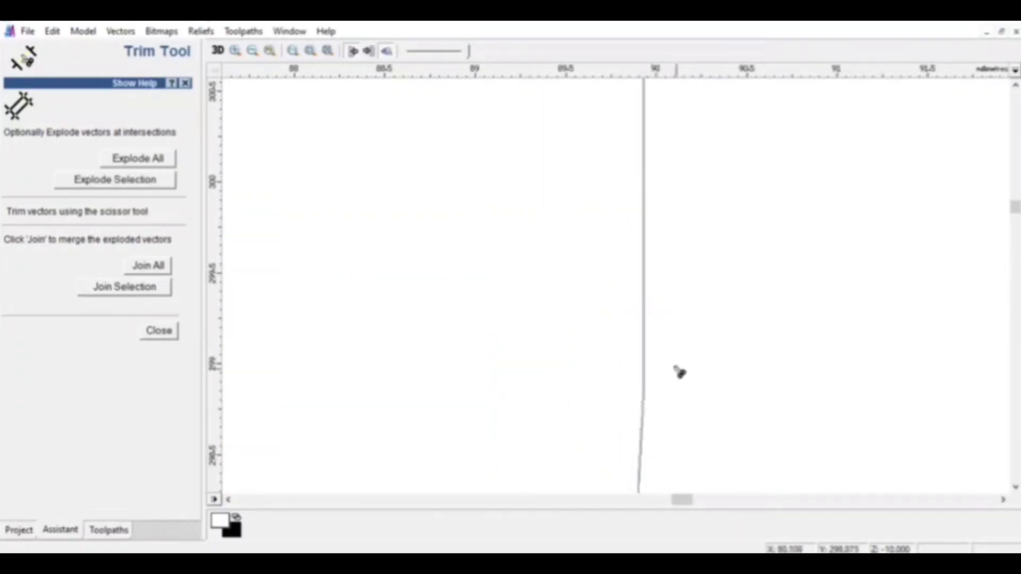
- Trim the short duplicate segment where the lower straight line meets the curved outline
scroll(673, 404, "down", 5)
scroll(656, 378, "up", 3)
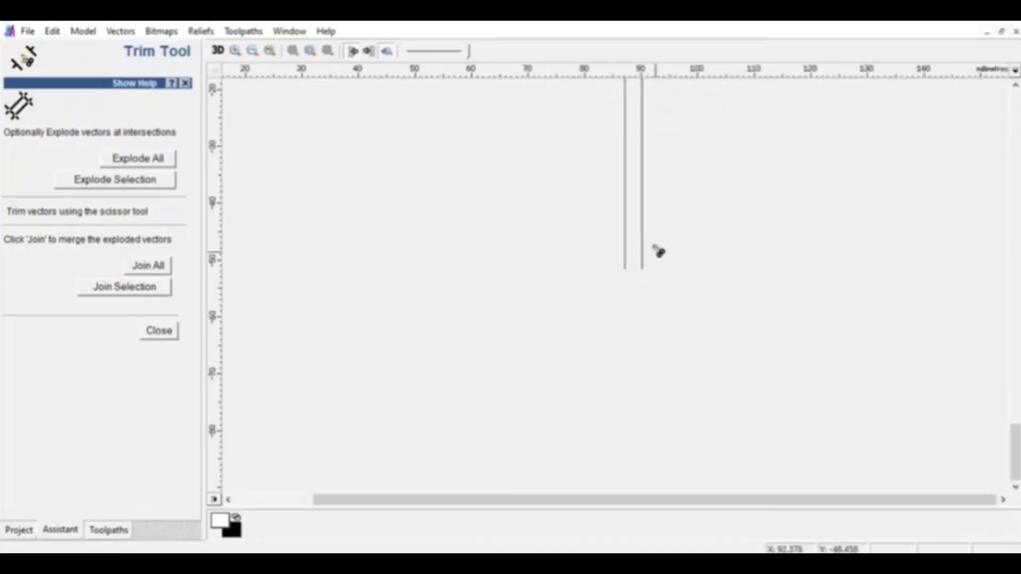
scroll(662, 207, "down", 3)
scroll(667, 256, "up", 5)
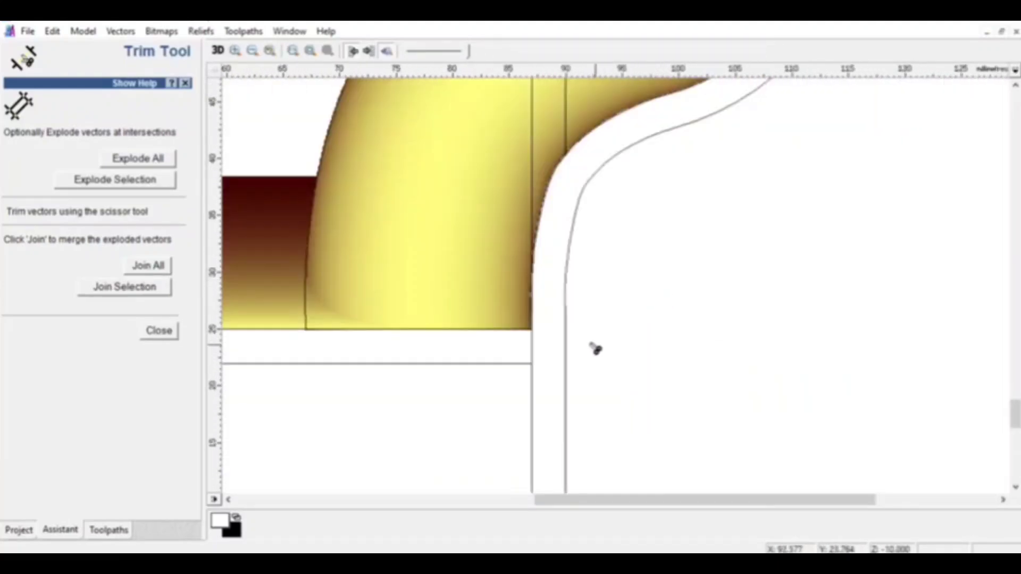
scroll(595, 349, "up", 8)
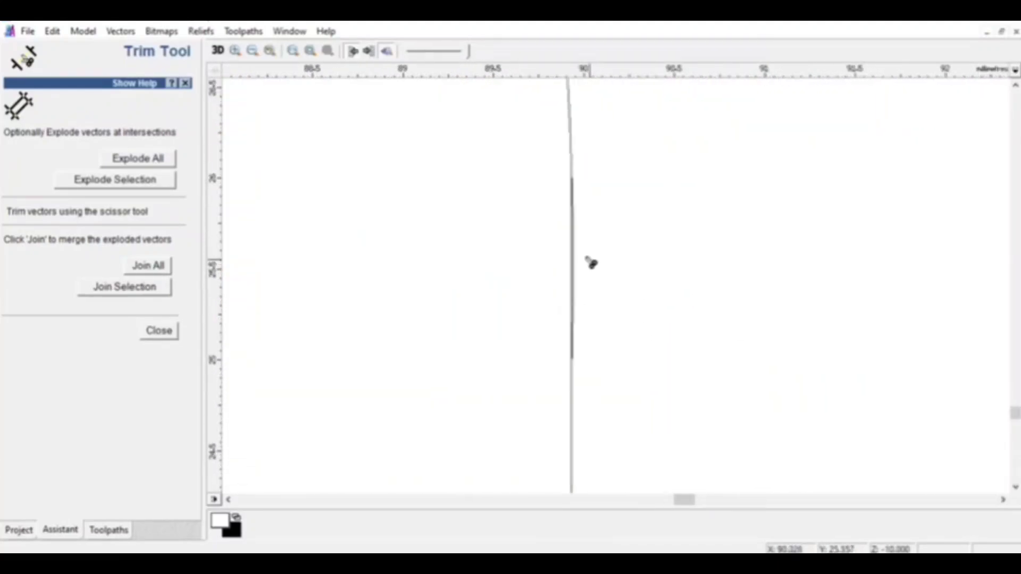
left_click(578, 281)
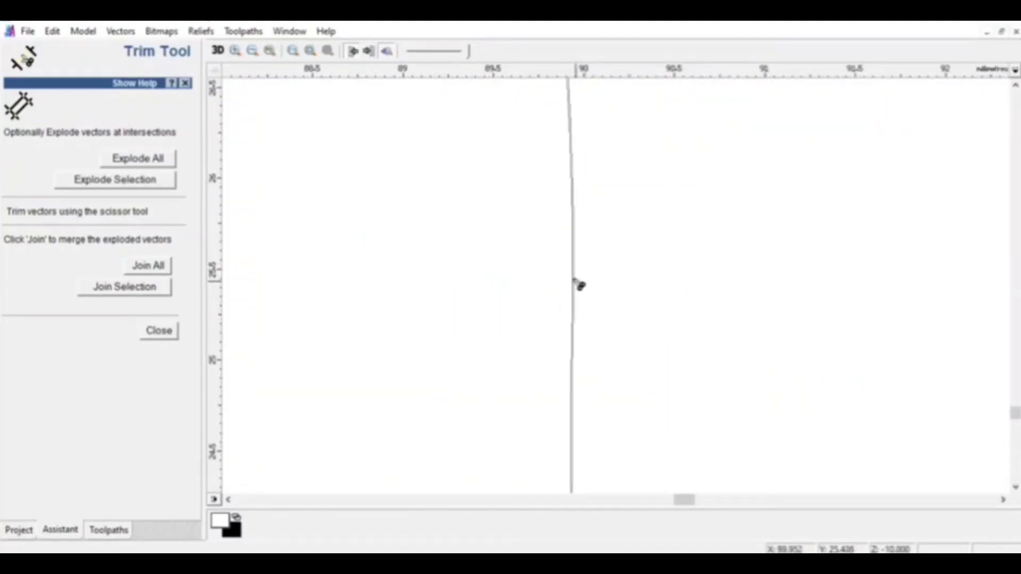
left_click(160, 330)
- Join the curved outline with the straight lines above and below it into one vector, using a tolerance of 1
scroll(650, 440, "down", 4)
left_click(635, 444)
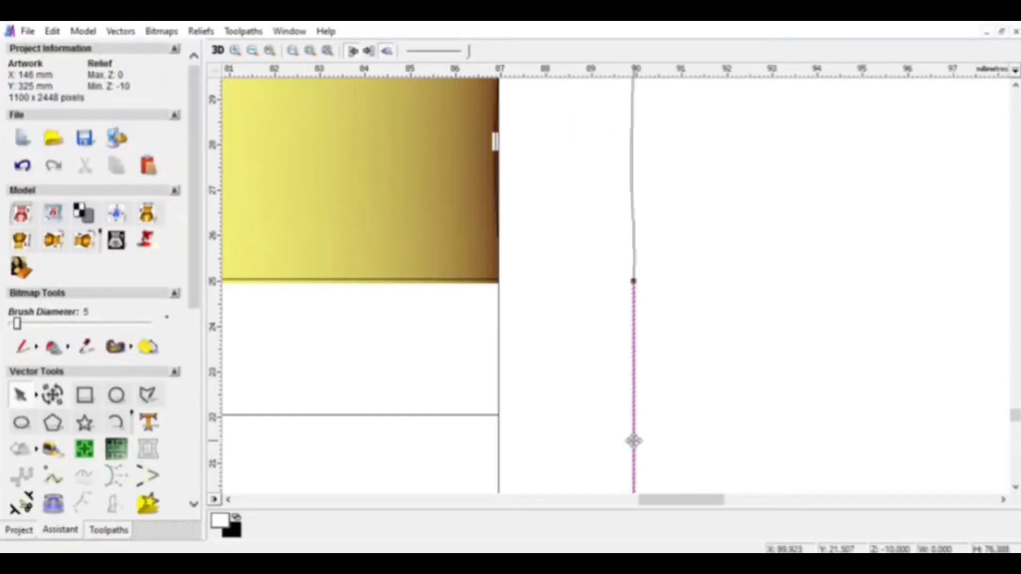
scroll(636, 267, "down", 2)
left_click(617, 275, "shift")
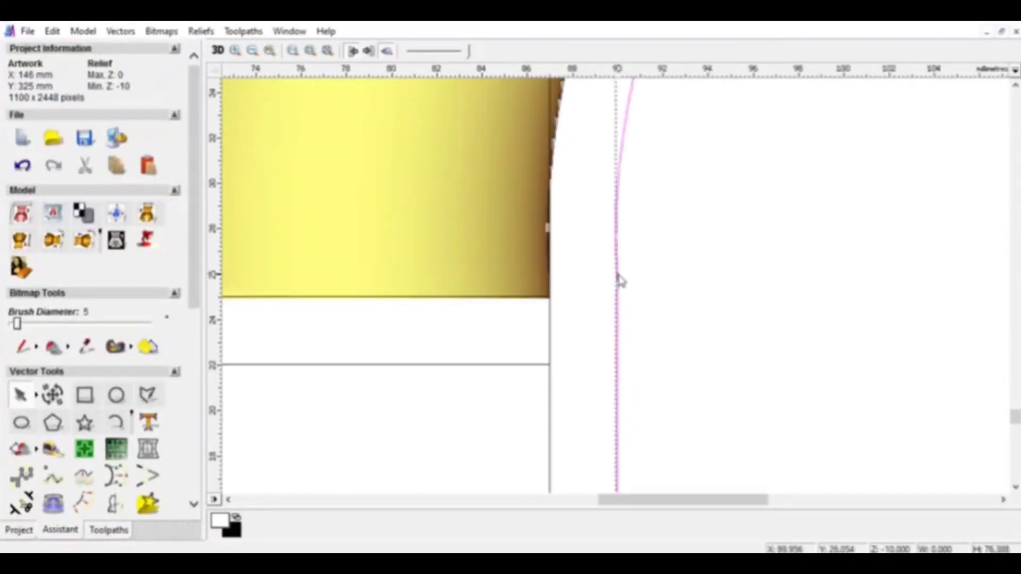
scroll(660, 217, "down", 7)
scroll(660, 218, "up", 4)
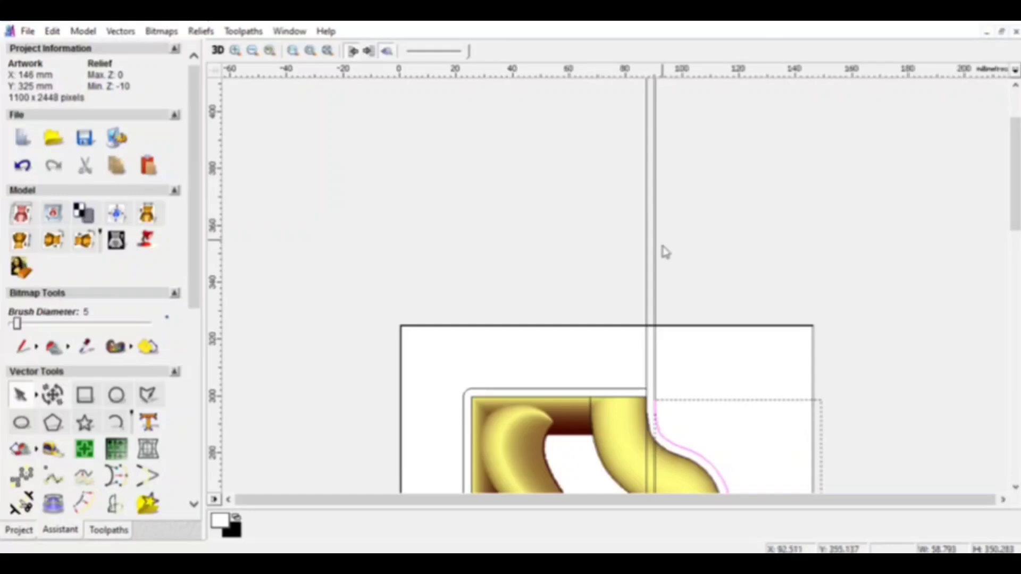
left_click(656, 367, "shift")
scroll(101, 431, "down", 4)
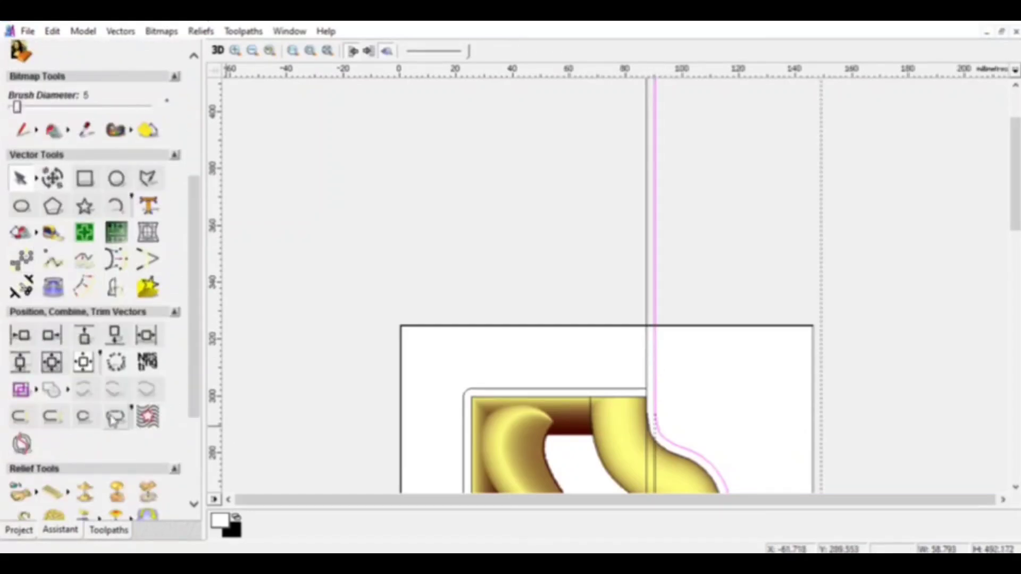
left_click(115, 415)
left_click(167, 237)
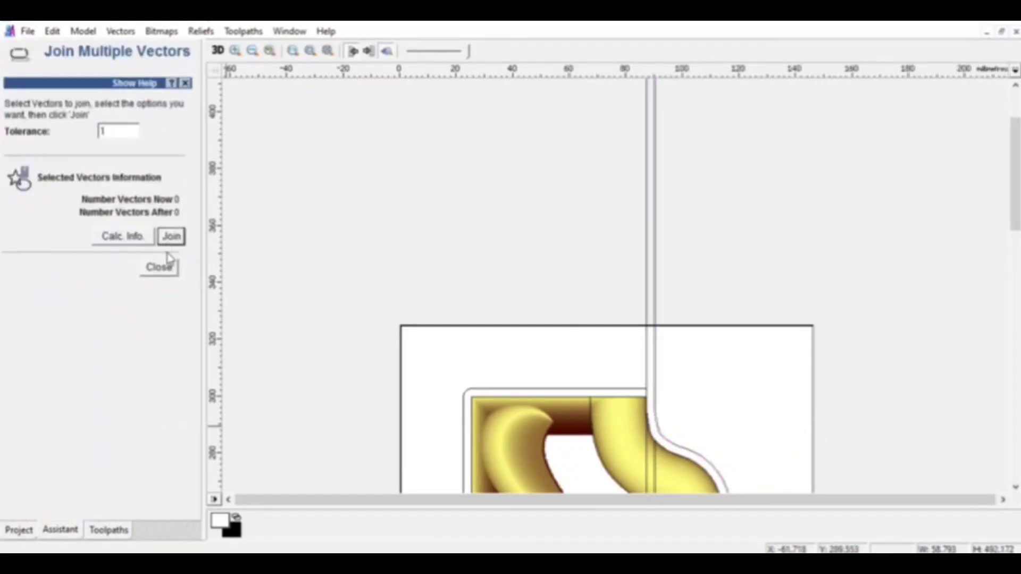
left_click(160, 268)
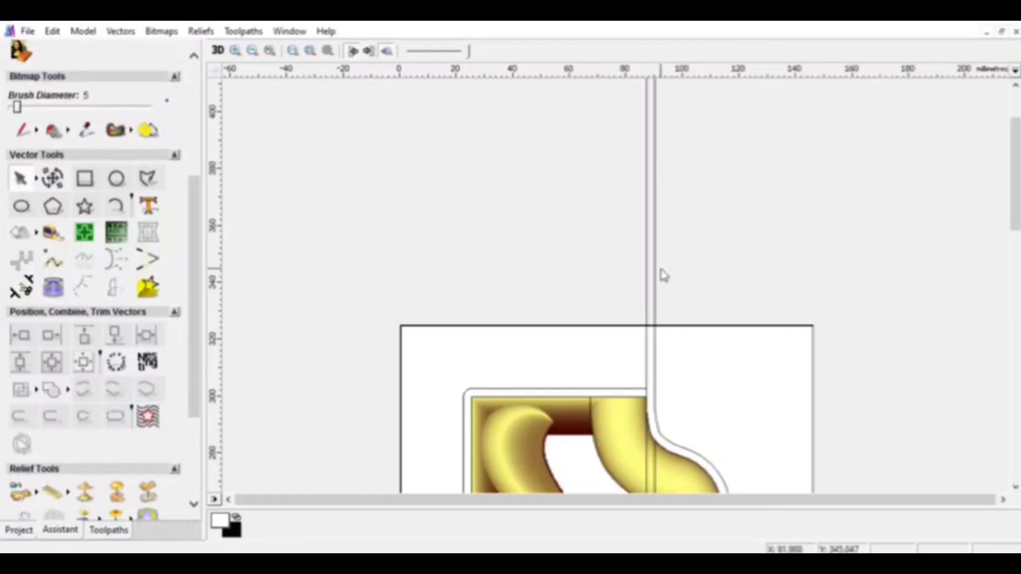
- Offset the artwork's border rectangle outwards by 50 mm with radiused corners, keeping the original
left_click(662, 326)
left_click(85, 289)
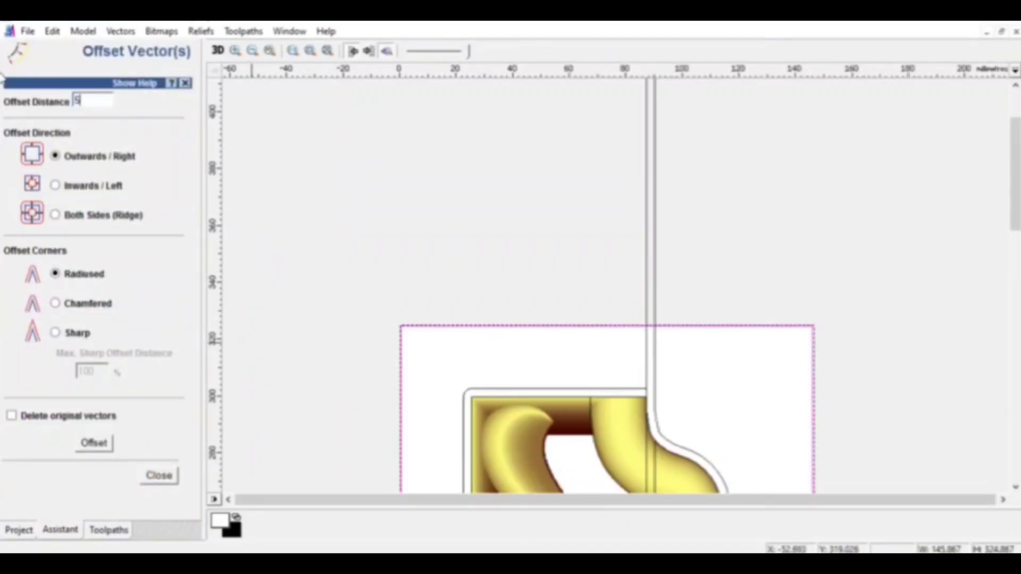
left_click(94, 443)
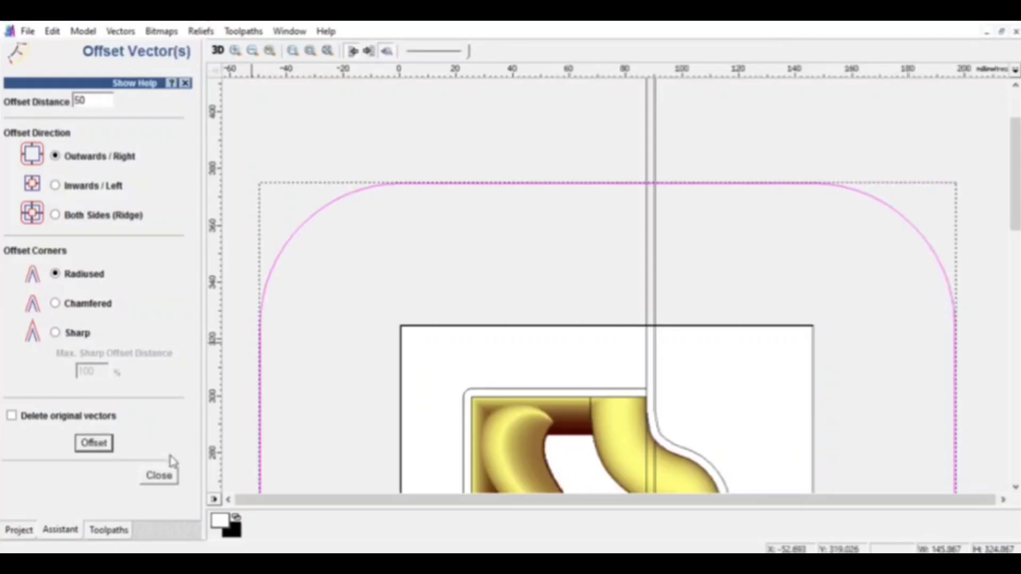
left_click(159, 475)
- Trim the joined vector's upper excess at the 50 mm offset border and delete that border
left_click(19, 287)
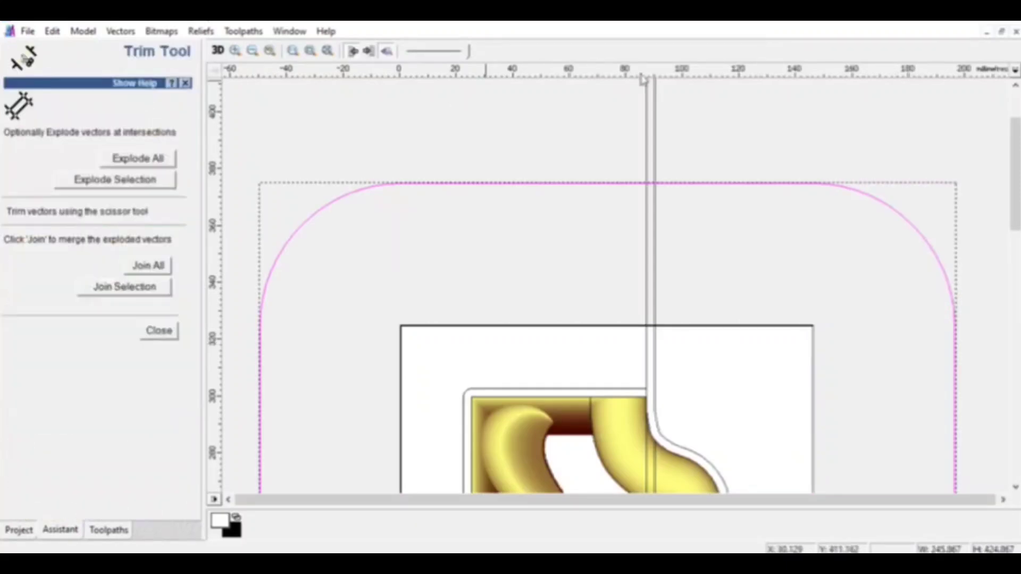
left_click(655, 171)
scroll(639, 387, "down", 6)
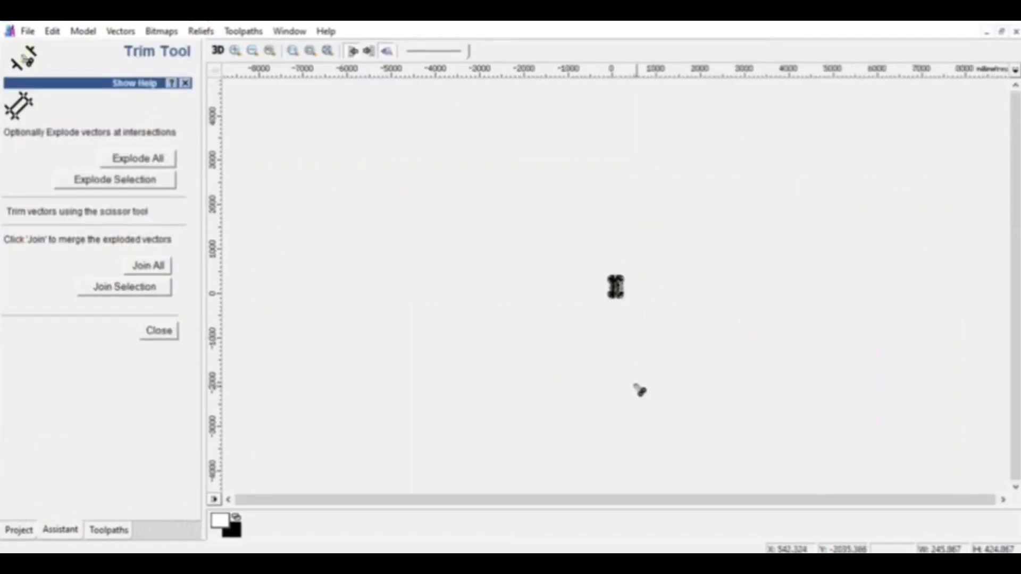
scroll(637, 376, "up", 4)
scroll(631, 426, "up", 2)
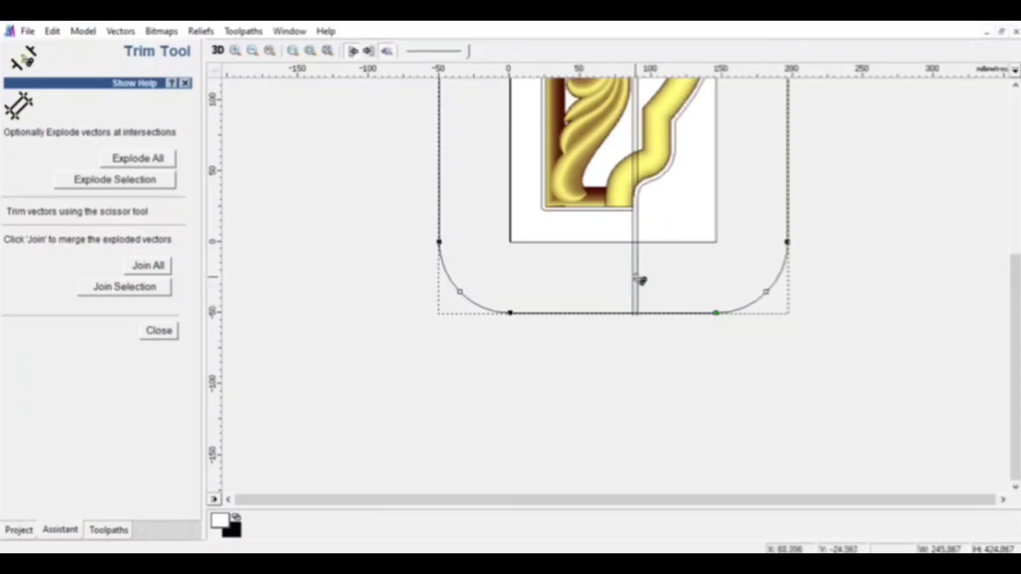
key("Escape")
key("Delete")
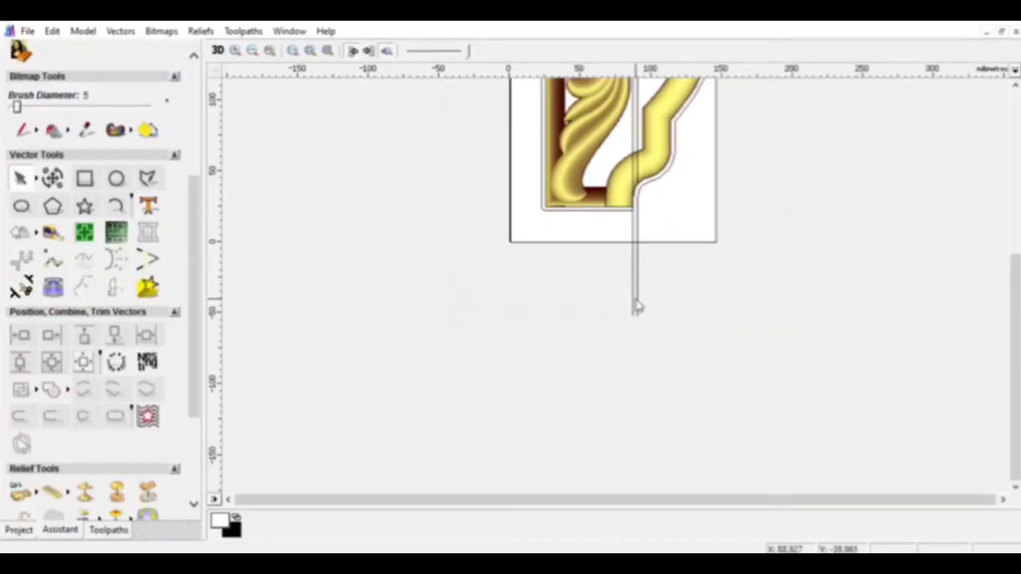
- Delete the original vertical line and the leftover middle section of its 3 mm offset
left_click(633, 301)
key("Delete")
left_click(637, 300)
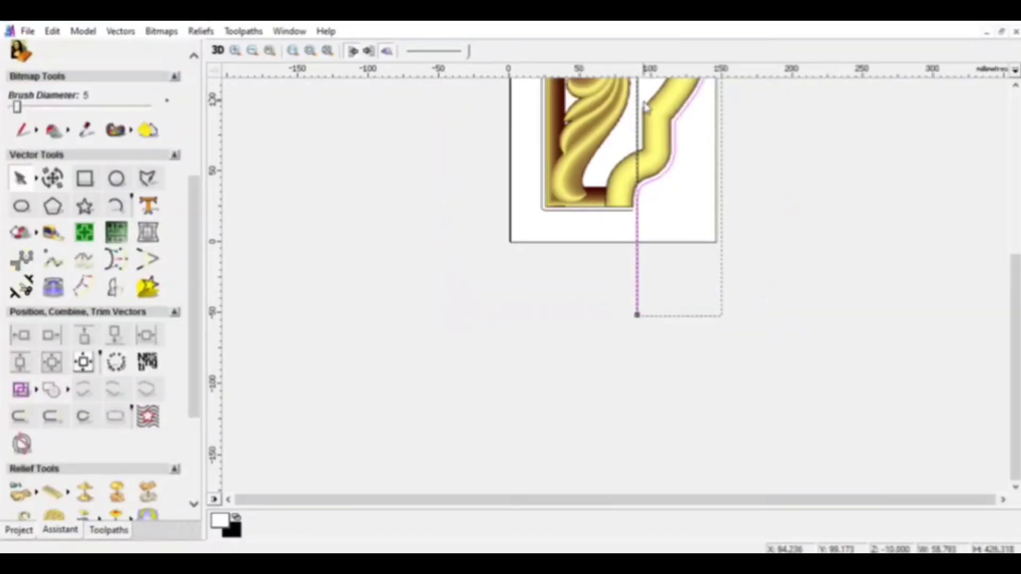
left_click(637, 106)
key("Delete")
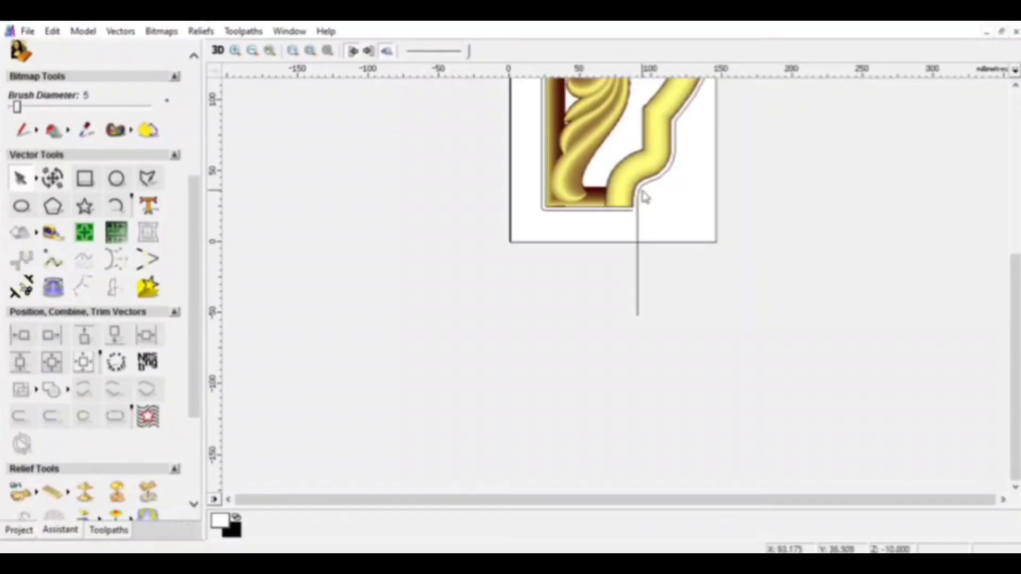
- Offset the extended curved outline vector by 0.5 on both sides with radiused corners, keeping the original
left_click(637, 188)
left_click(91, 288)
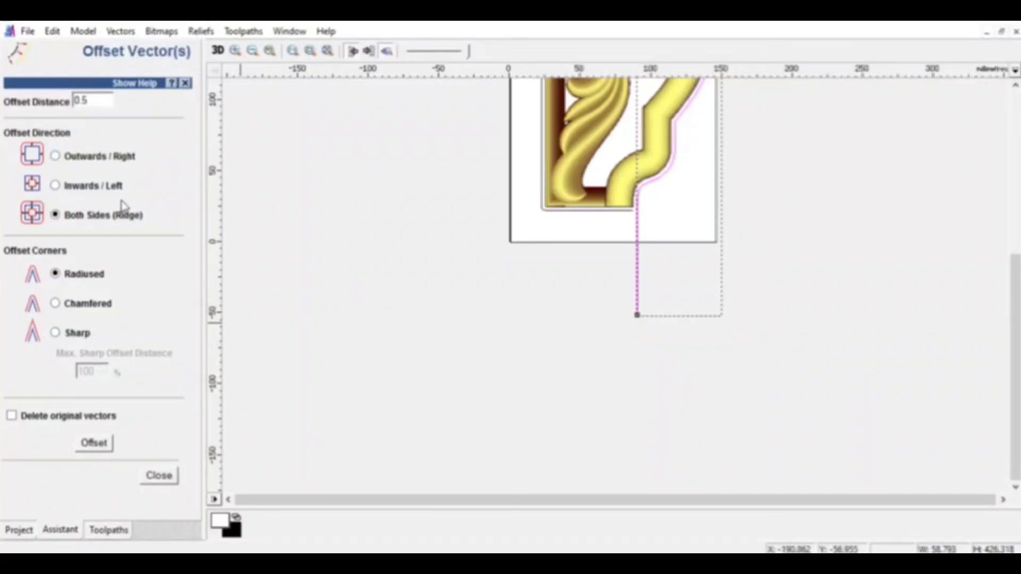
left_click(95, 443)
left_click(155, 482)
scroll(886, 335, "up", 2)
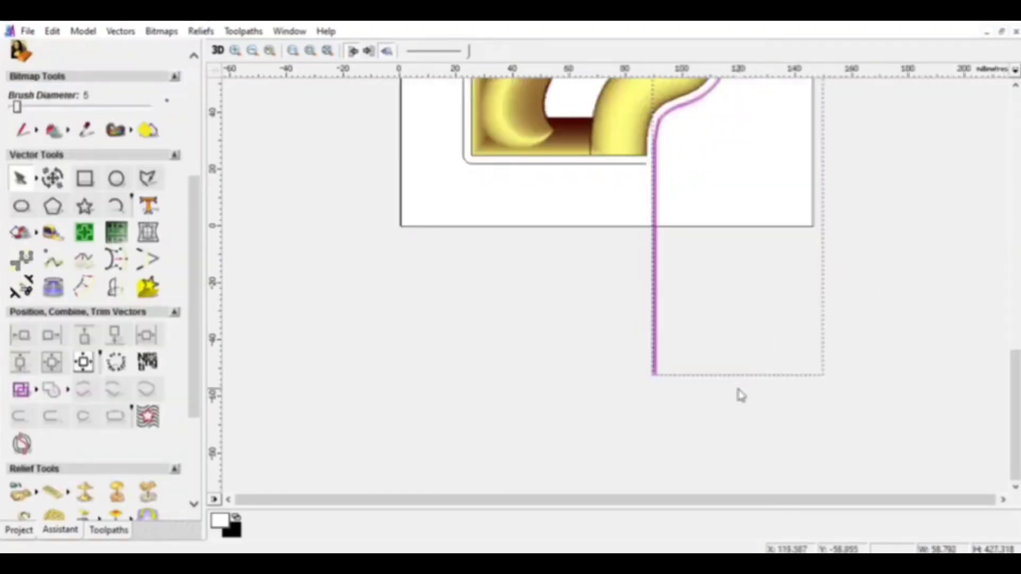
- Edit the offset outline's nodes so its start point sits at the middle of its rounded lower end
scroll(736, 394, "up", 2)
scroll(661, 300, "up", 2)
key("t")
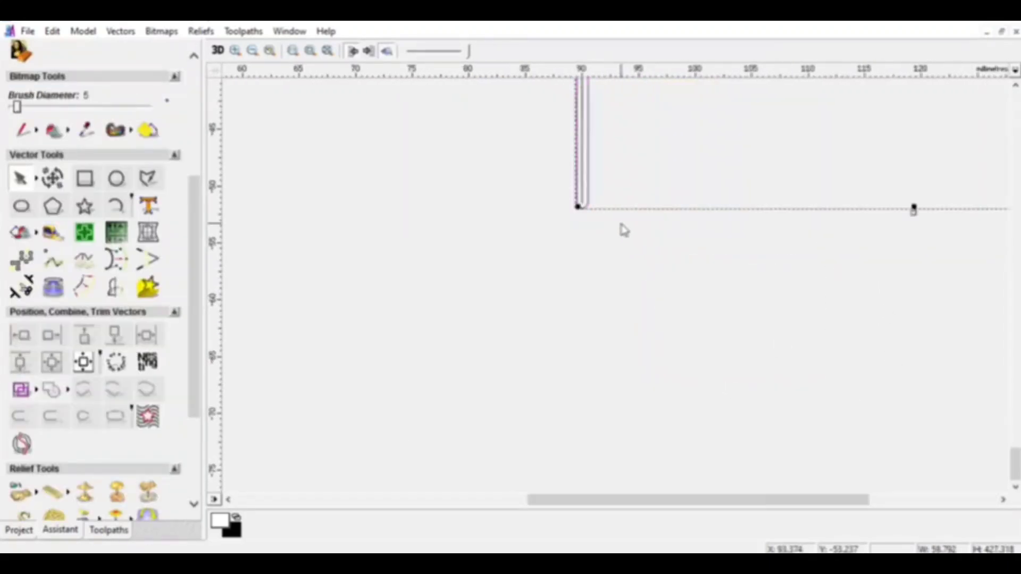
key("n")
scroll(586, 221, "up", 2)
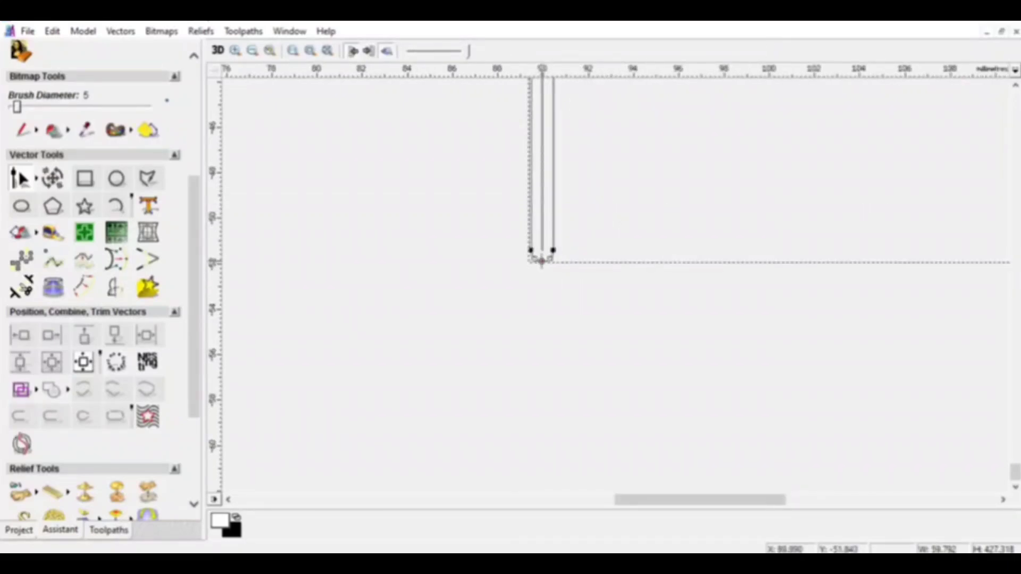
left_click(625, 200)
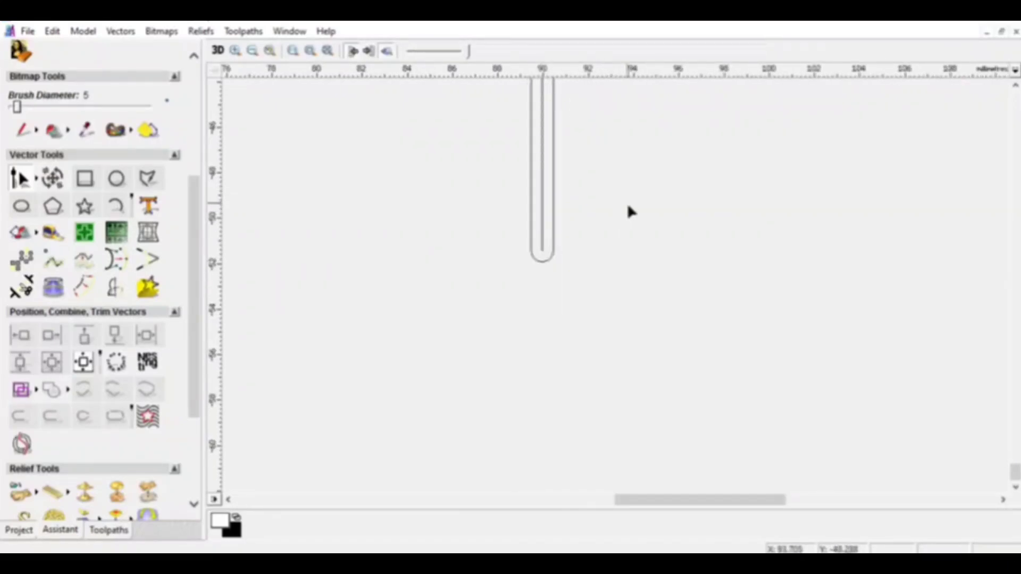
left_click(550, 256)
key("n")
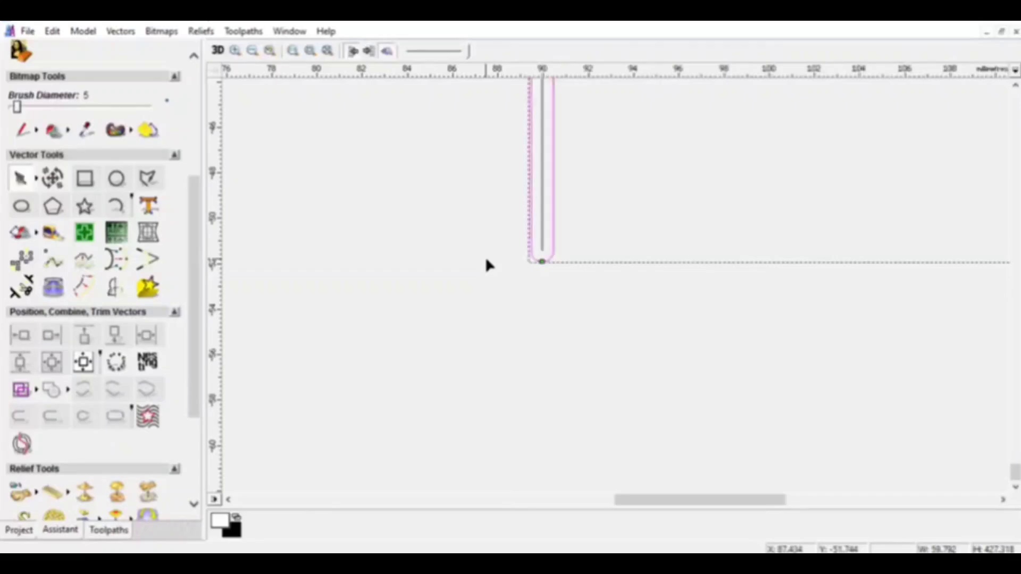
- Start a Machine Vectors toolpath for the offset outline with start depth 0 and finish depth 30
left_click(109, 530)
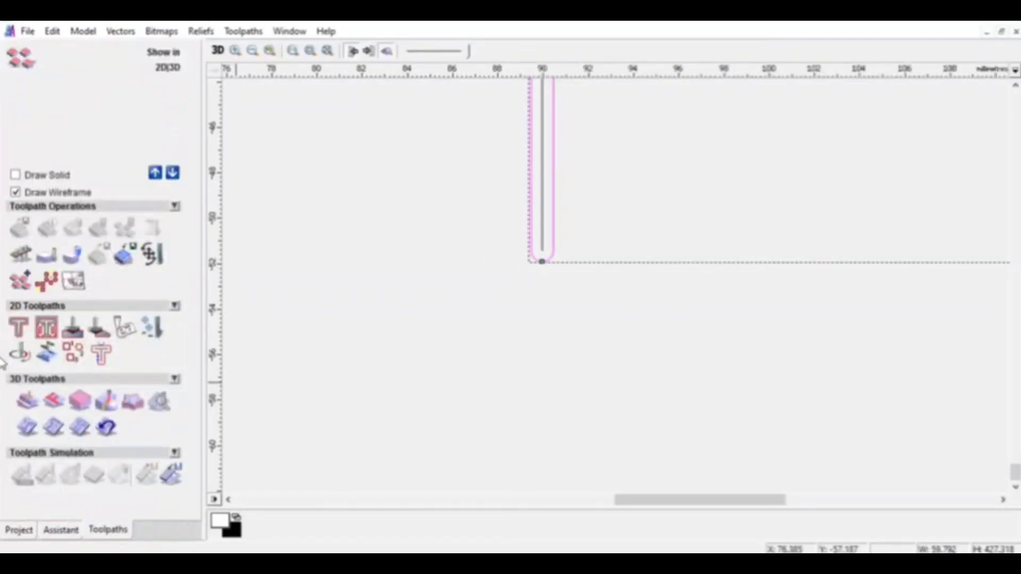
left_click(21, 353)
double_click(135, 120)
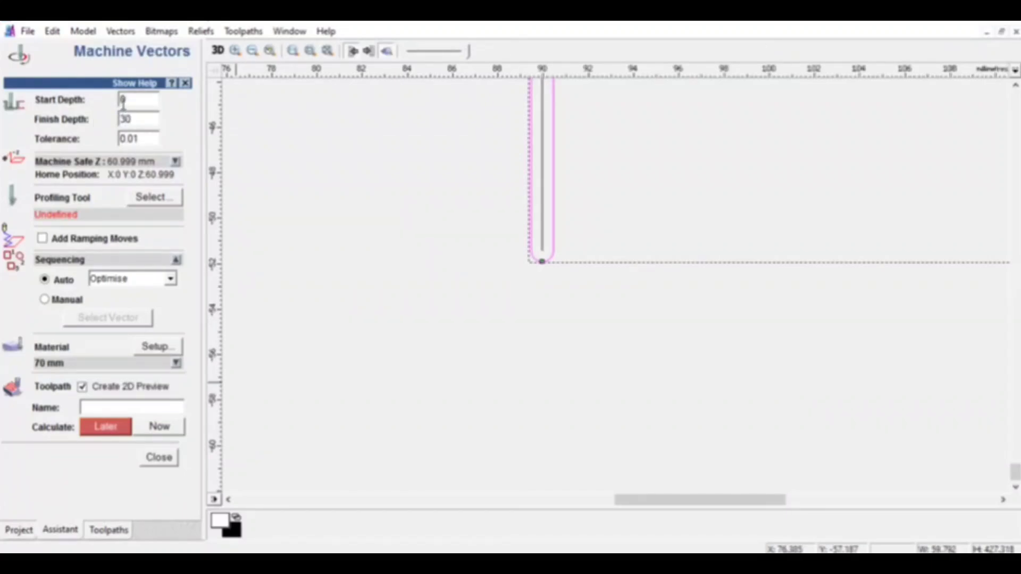
- Review the settings of the Ball Nose 6 mm 2d cut tool and choose it as the profiling tool
left_click(169, 200)
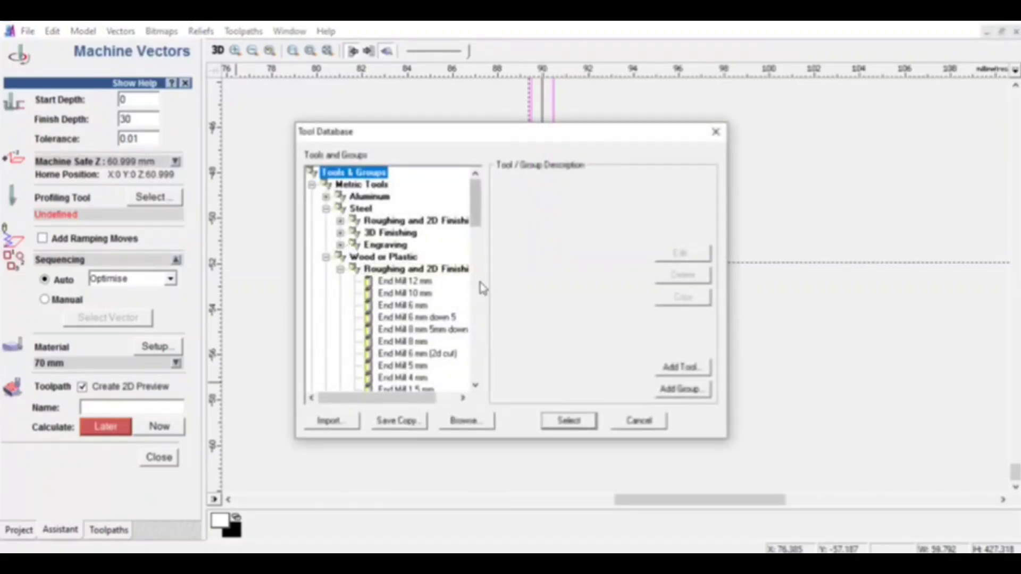
left_click_drag(475, 211, 491, 284)
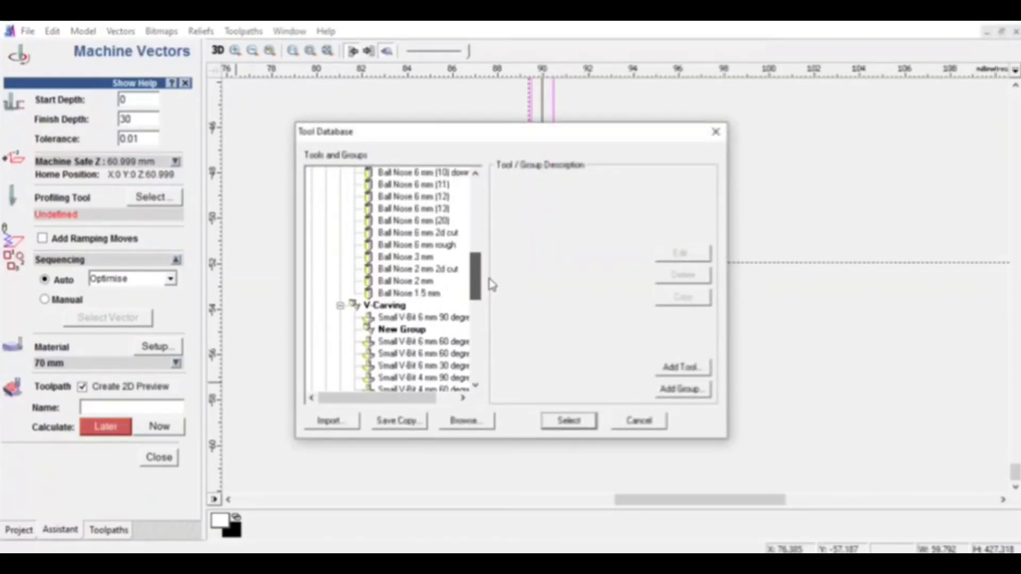
left_click(437, 234)
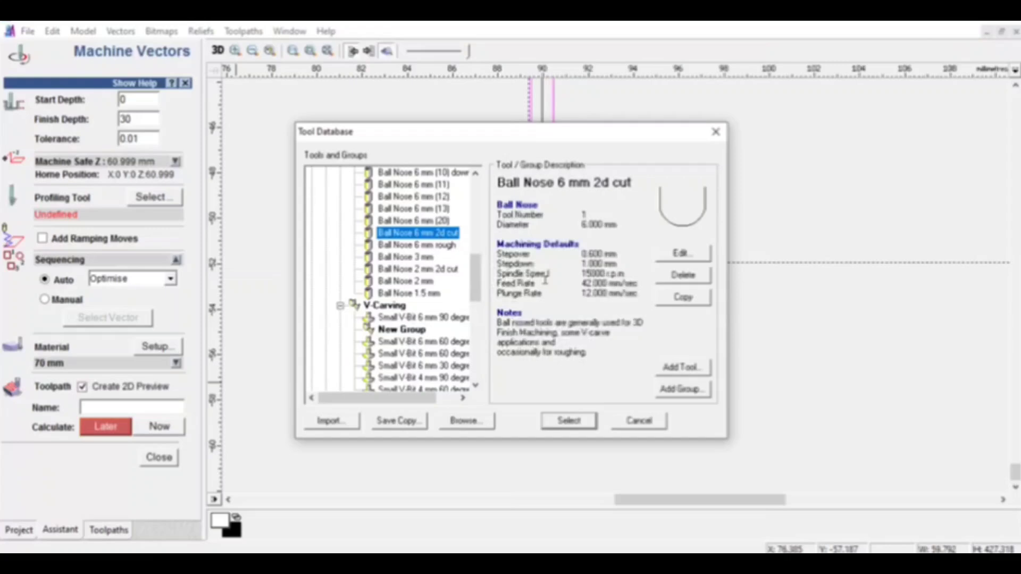
left_click(691, 254)
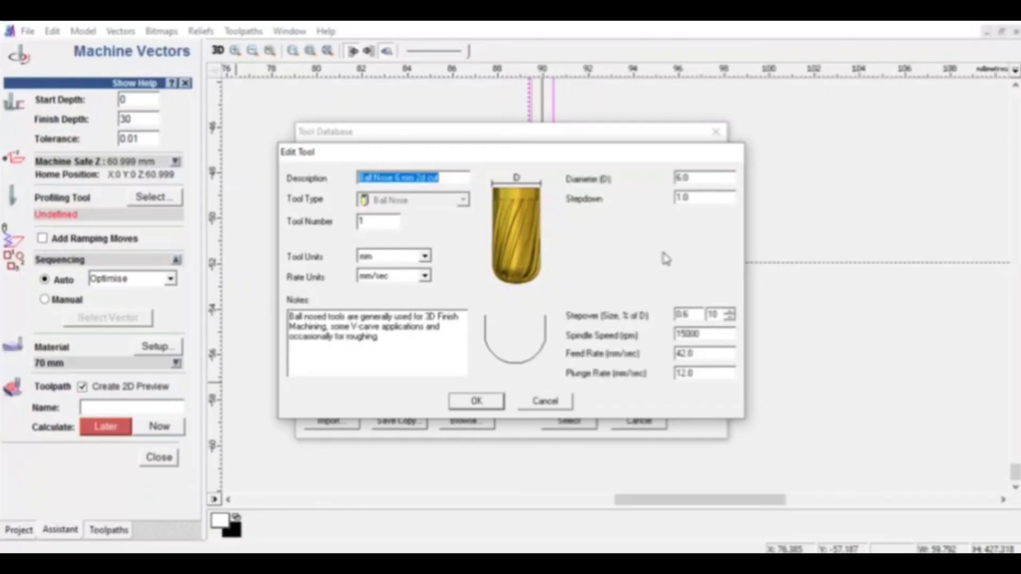
left_click(476, 402)
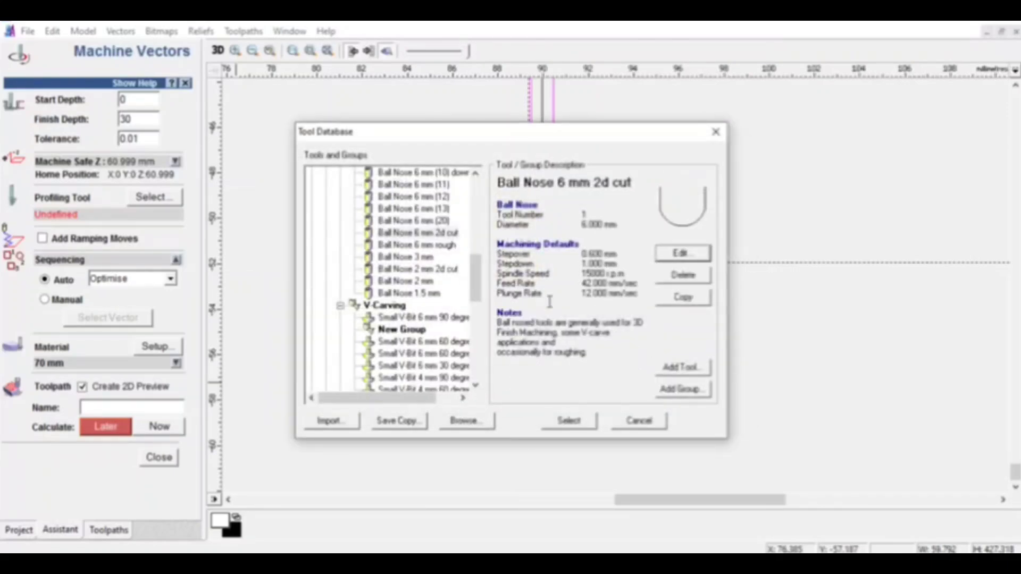
left_click(442, 234)
left_click(569, 419)
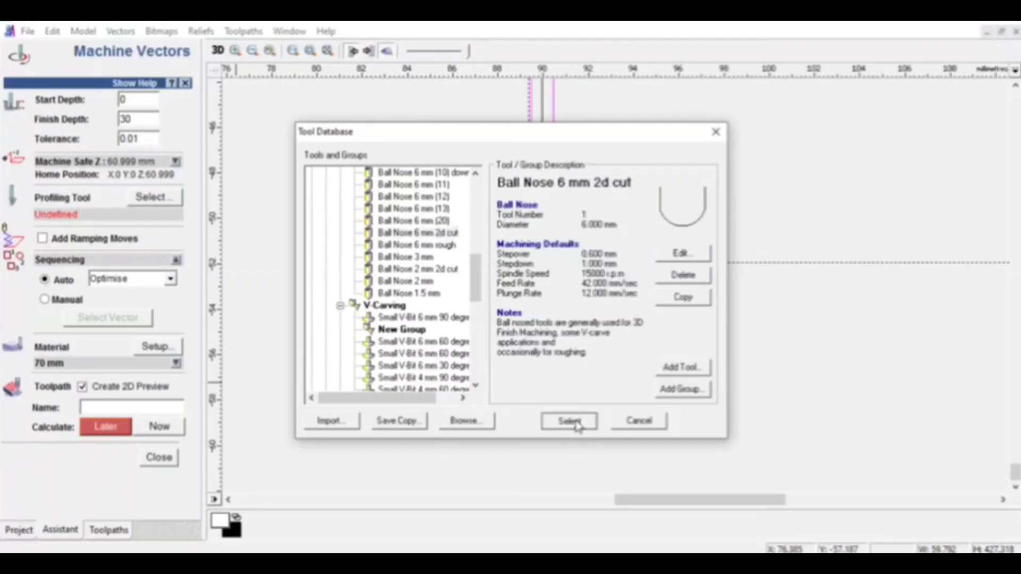
- Confirm the 70 mm material setup and calculate the Machine Vectors toolpath in the 3D view
left_click(158, 347)
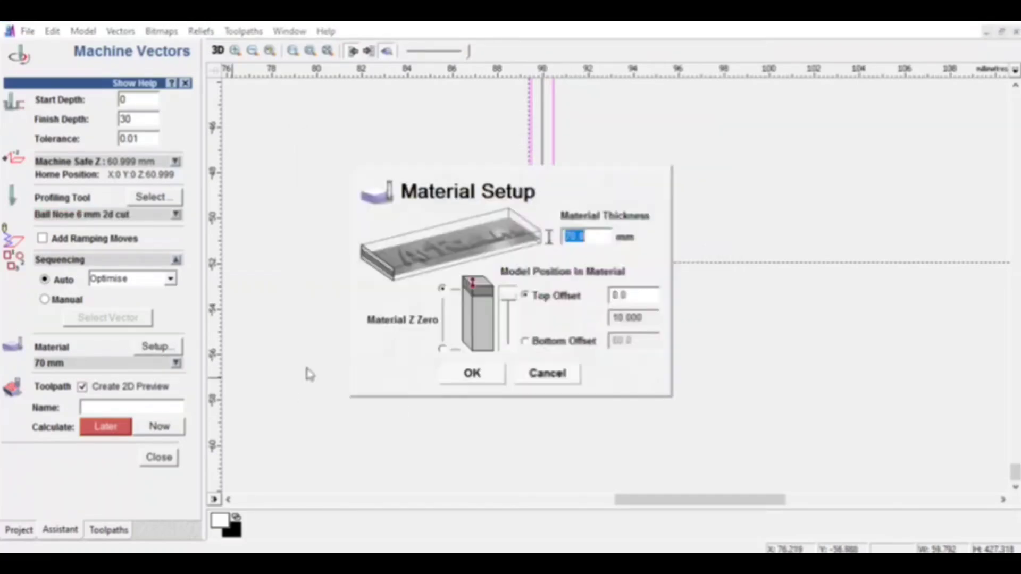
left_click(471, 373)
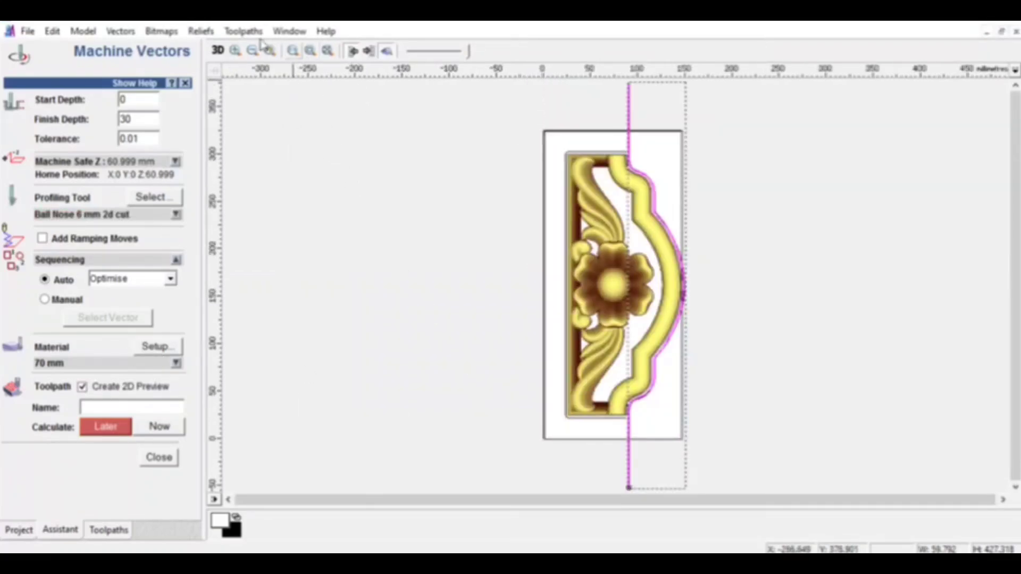
left_click(217, 50)
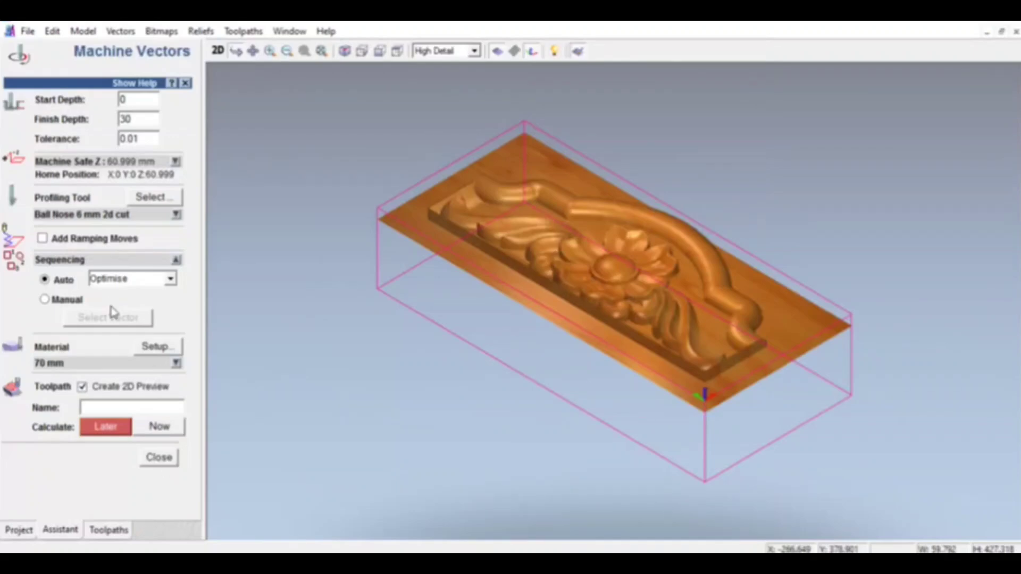
left_click(167, 428)
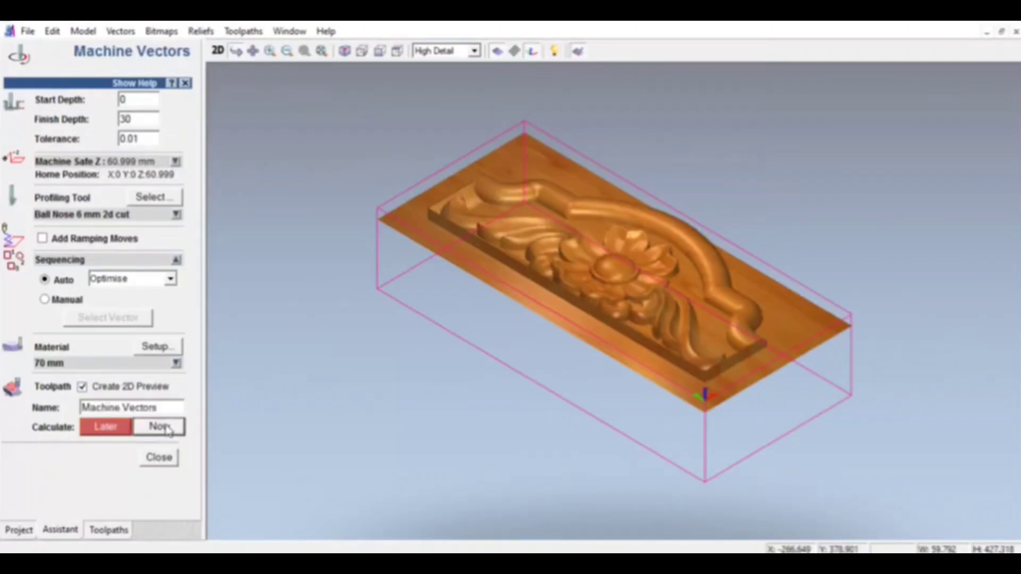
left_click(159, 457)
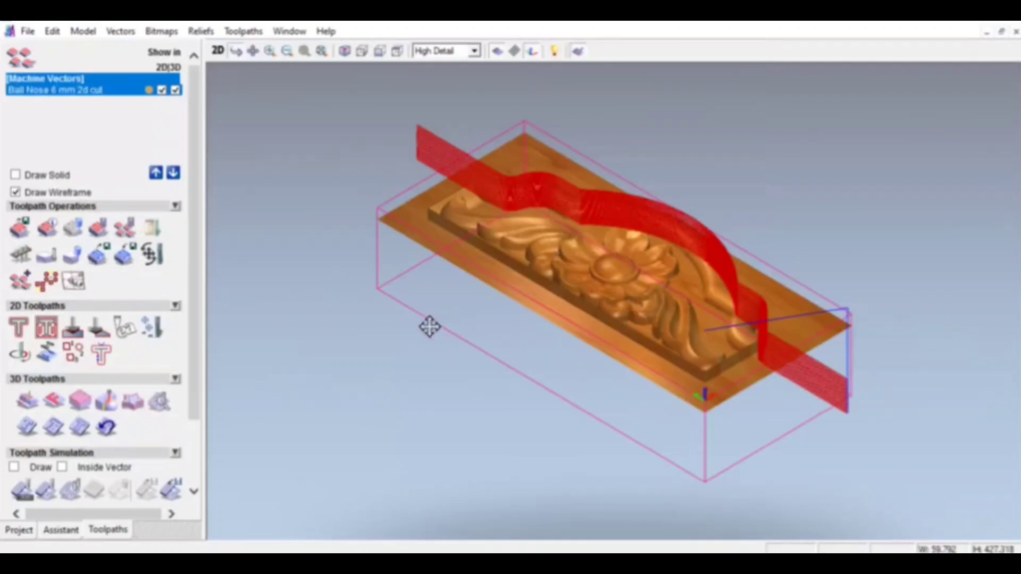
- Simulate the Machine Vectors toolpath at Standard resolution and inspect the curved cut from above
left_click(47, 494)
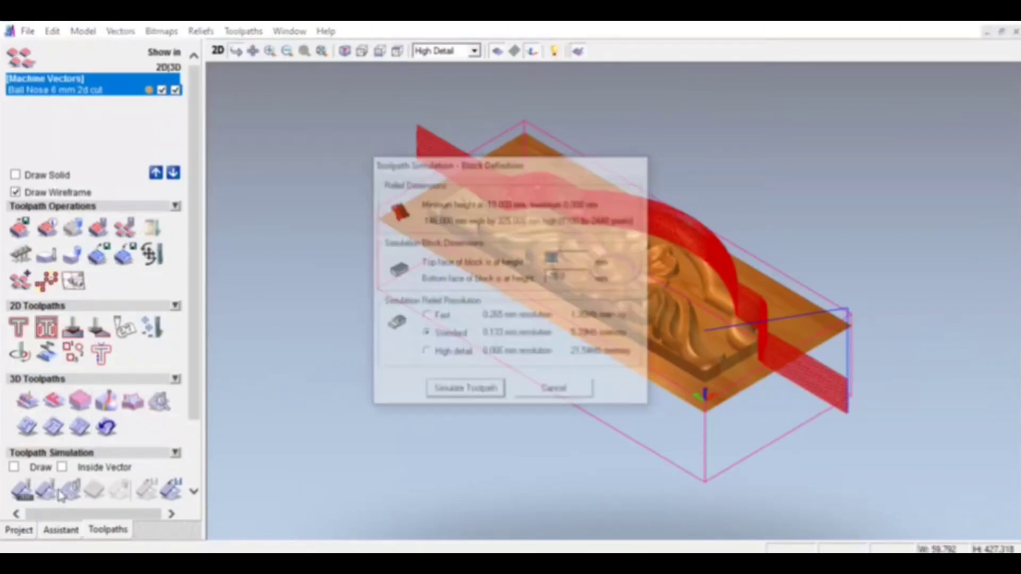
left_click(478, 392)
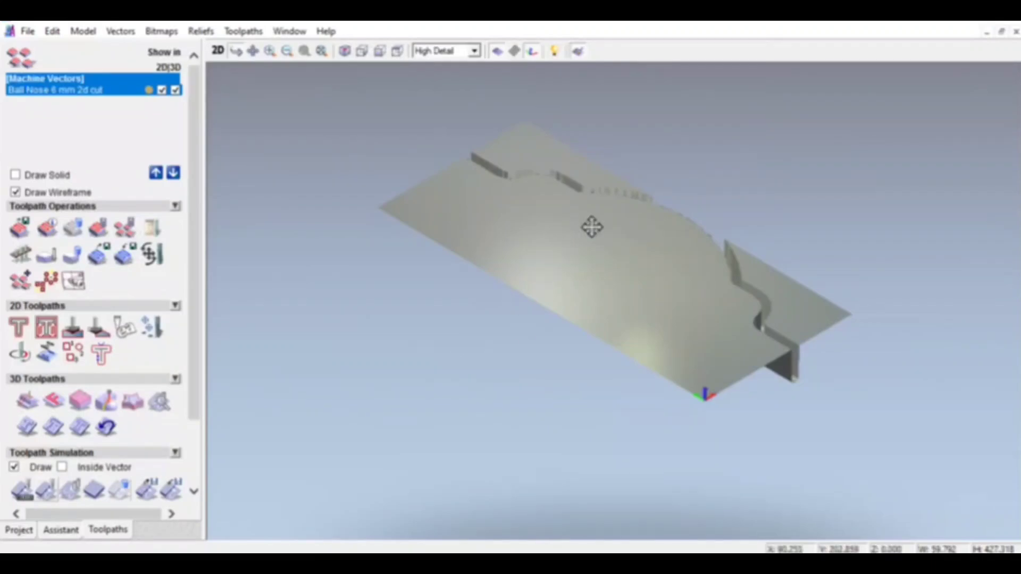
left_click_drag(595, 229, 524, 228)
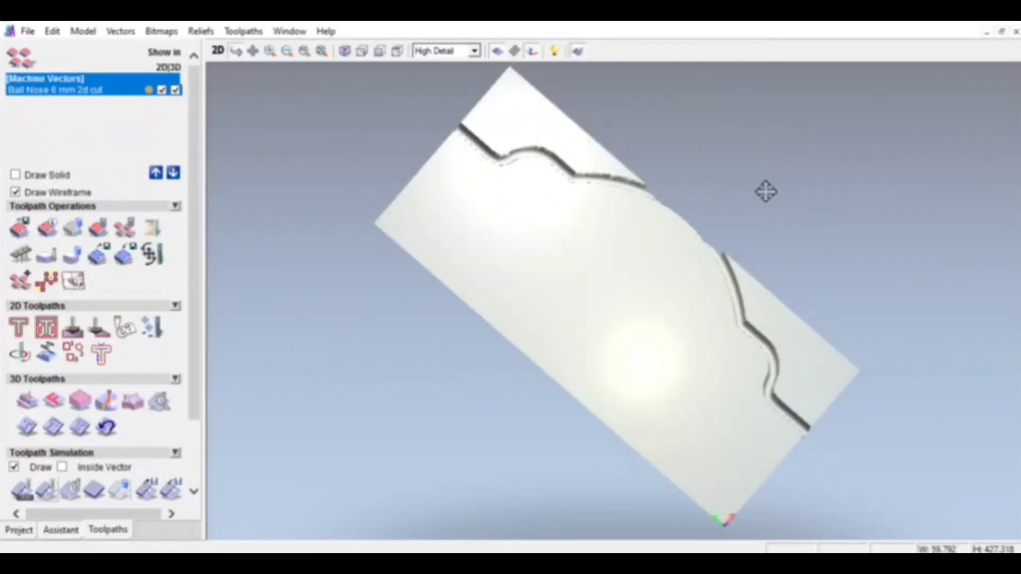
- Save the Machine Vectors toolpath as a G-Code (mm) (*.tap) file
left_click(20, 228)
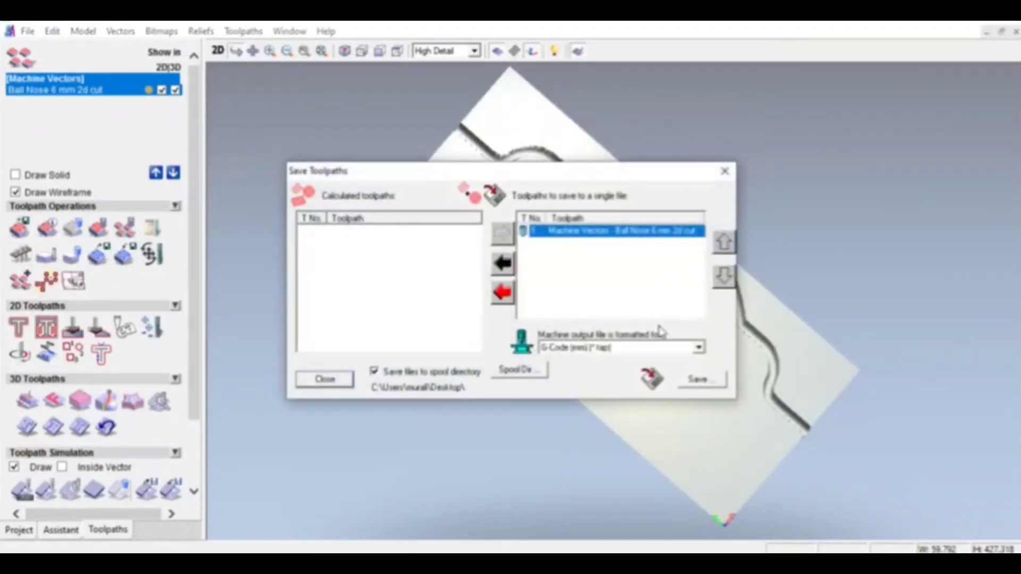
left_click(698, 380)
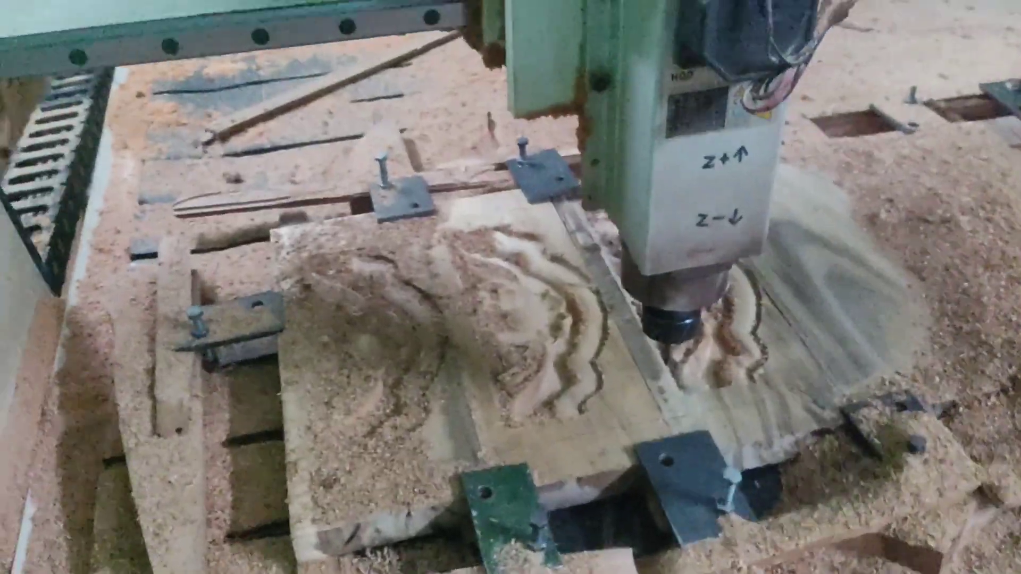